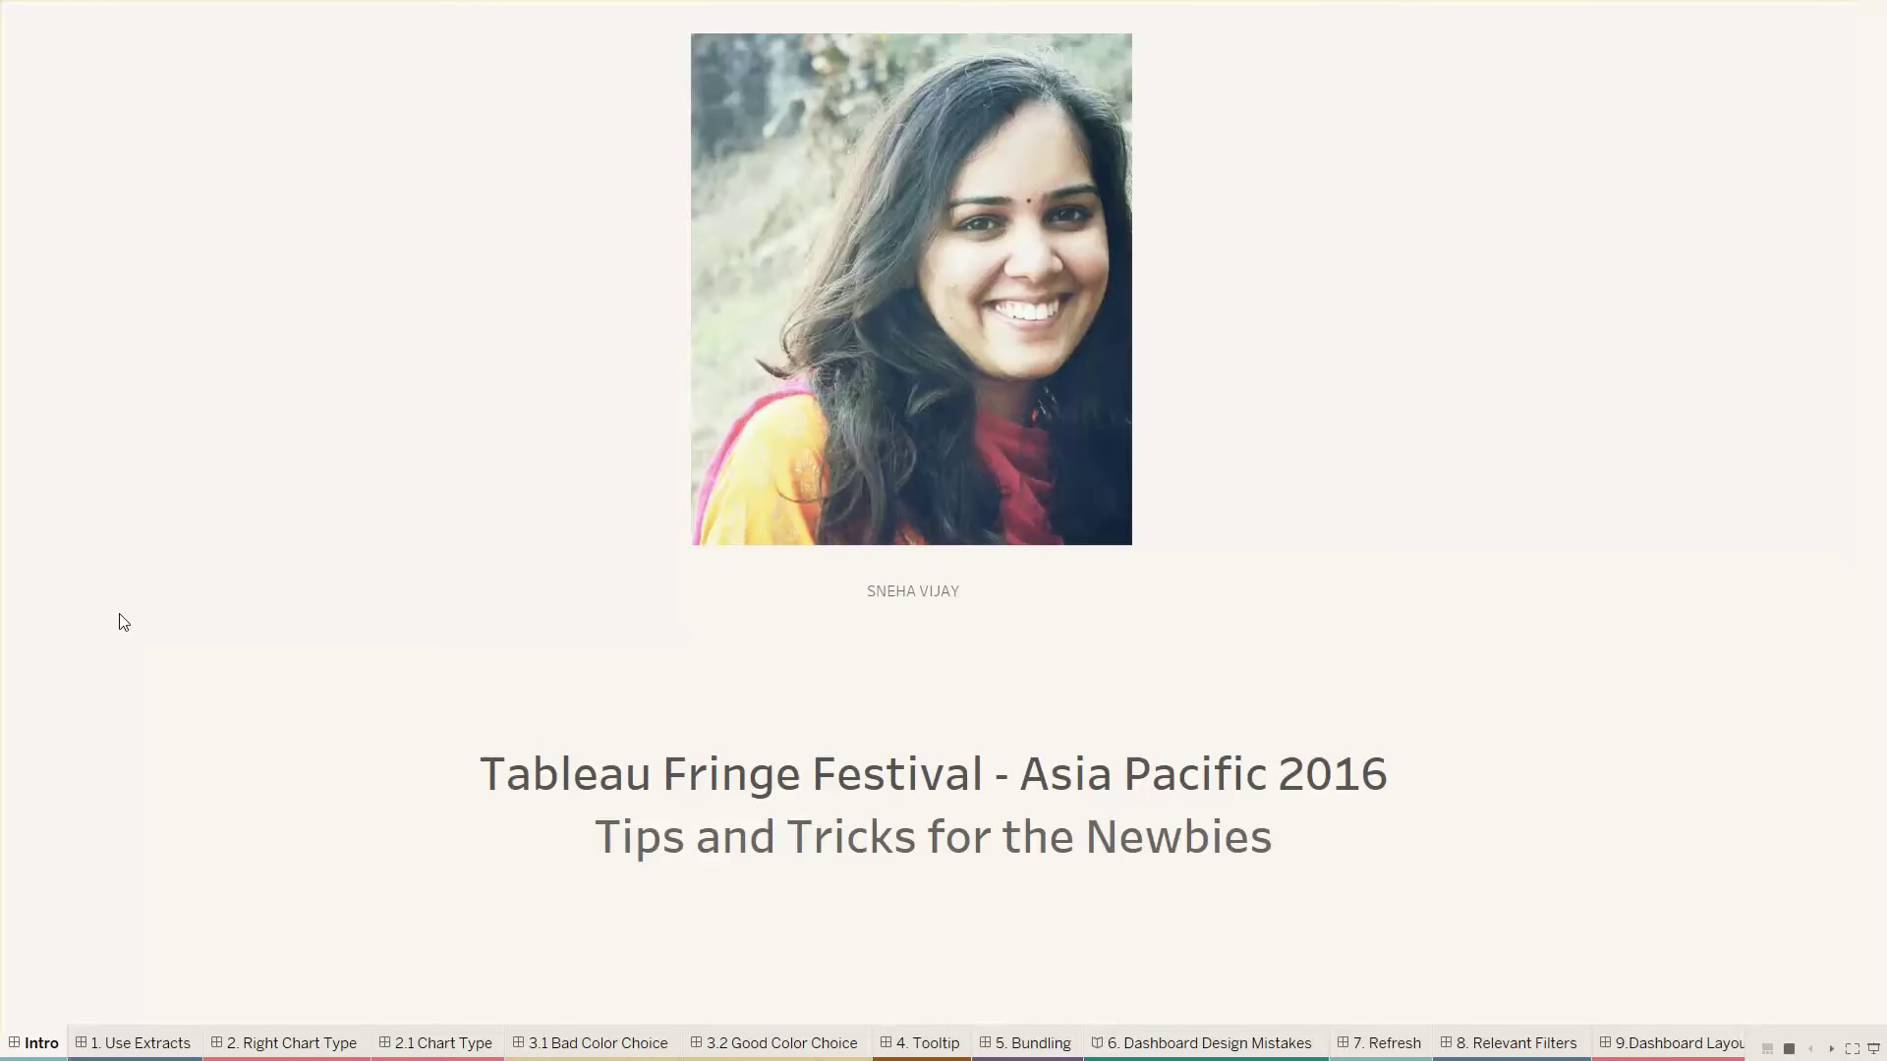
Switch to the 1. Use Extracts sheet, a bubble chart of eight reasons to use TDE extracts
click(126, 1043)
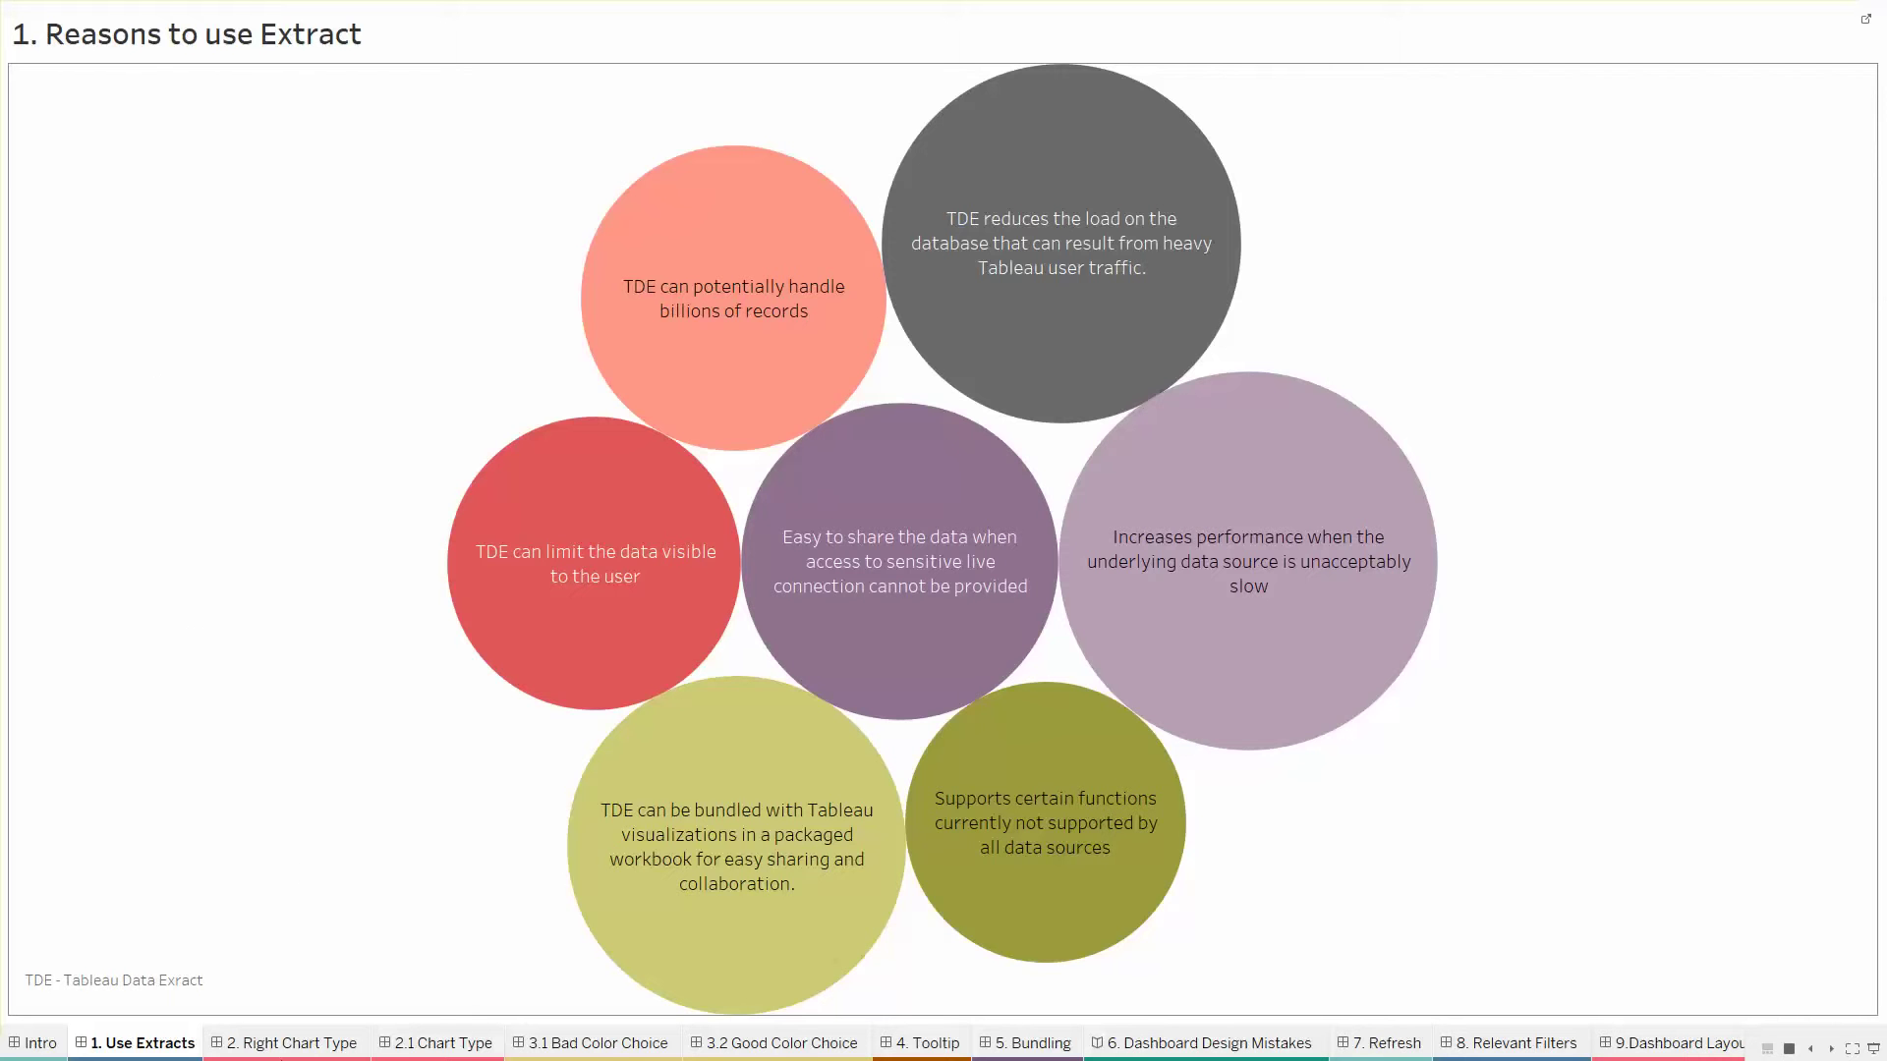
Bring up the 2. Right Chart Type dashboard, contrasting a sub-category sales pie chart with sorted bars
click(266, 1048)
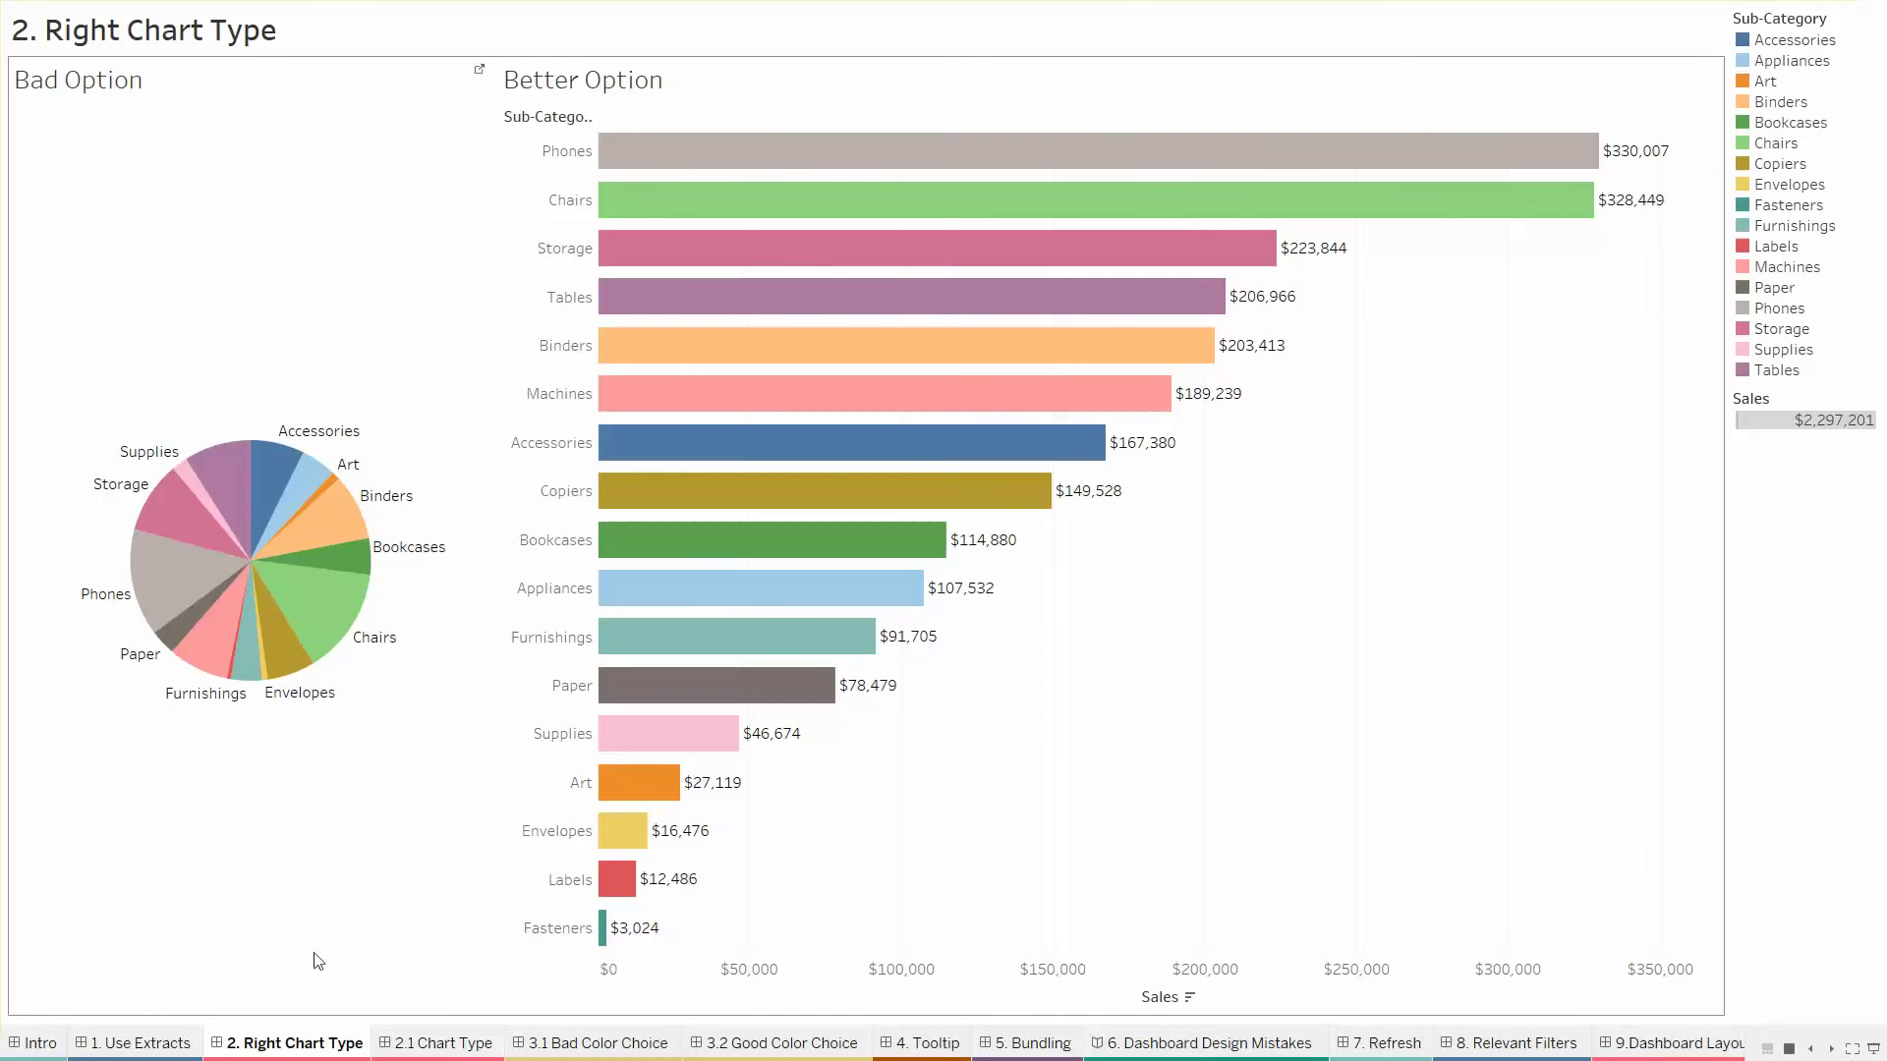
View the 2.1 Chart Type guide, then move on to the 3.1 Bad Color Choice sheet
click(434, 1041)
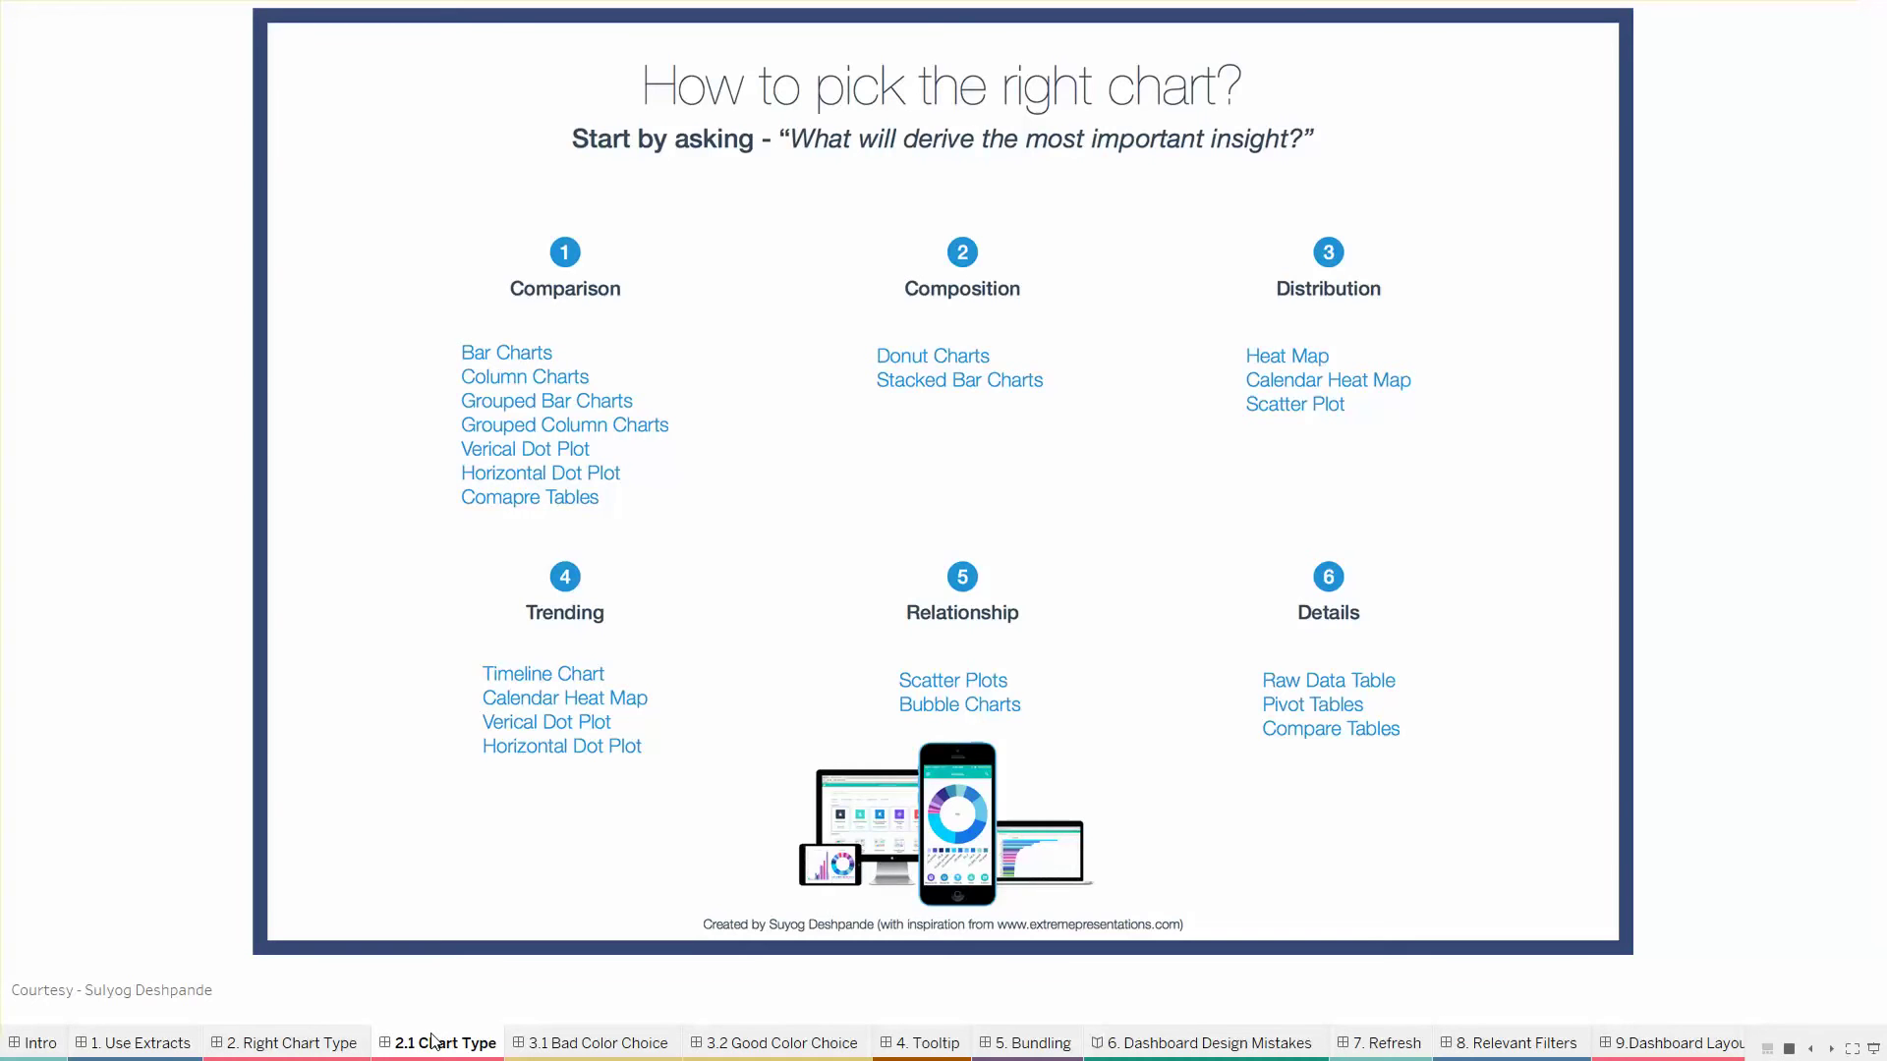
click(554, 1052)
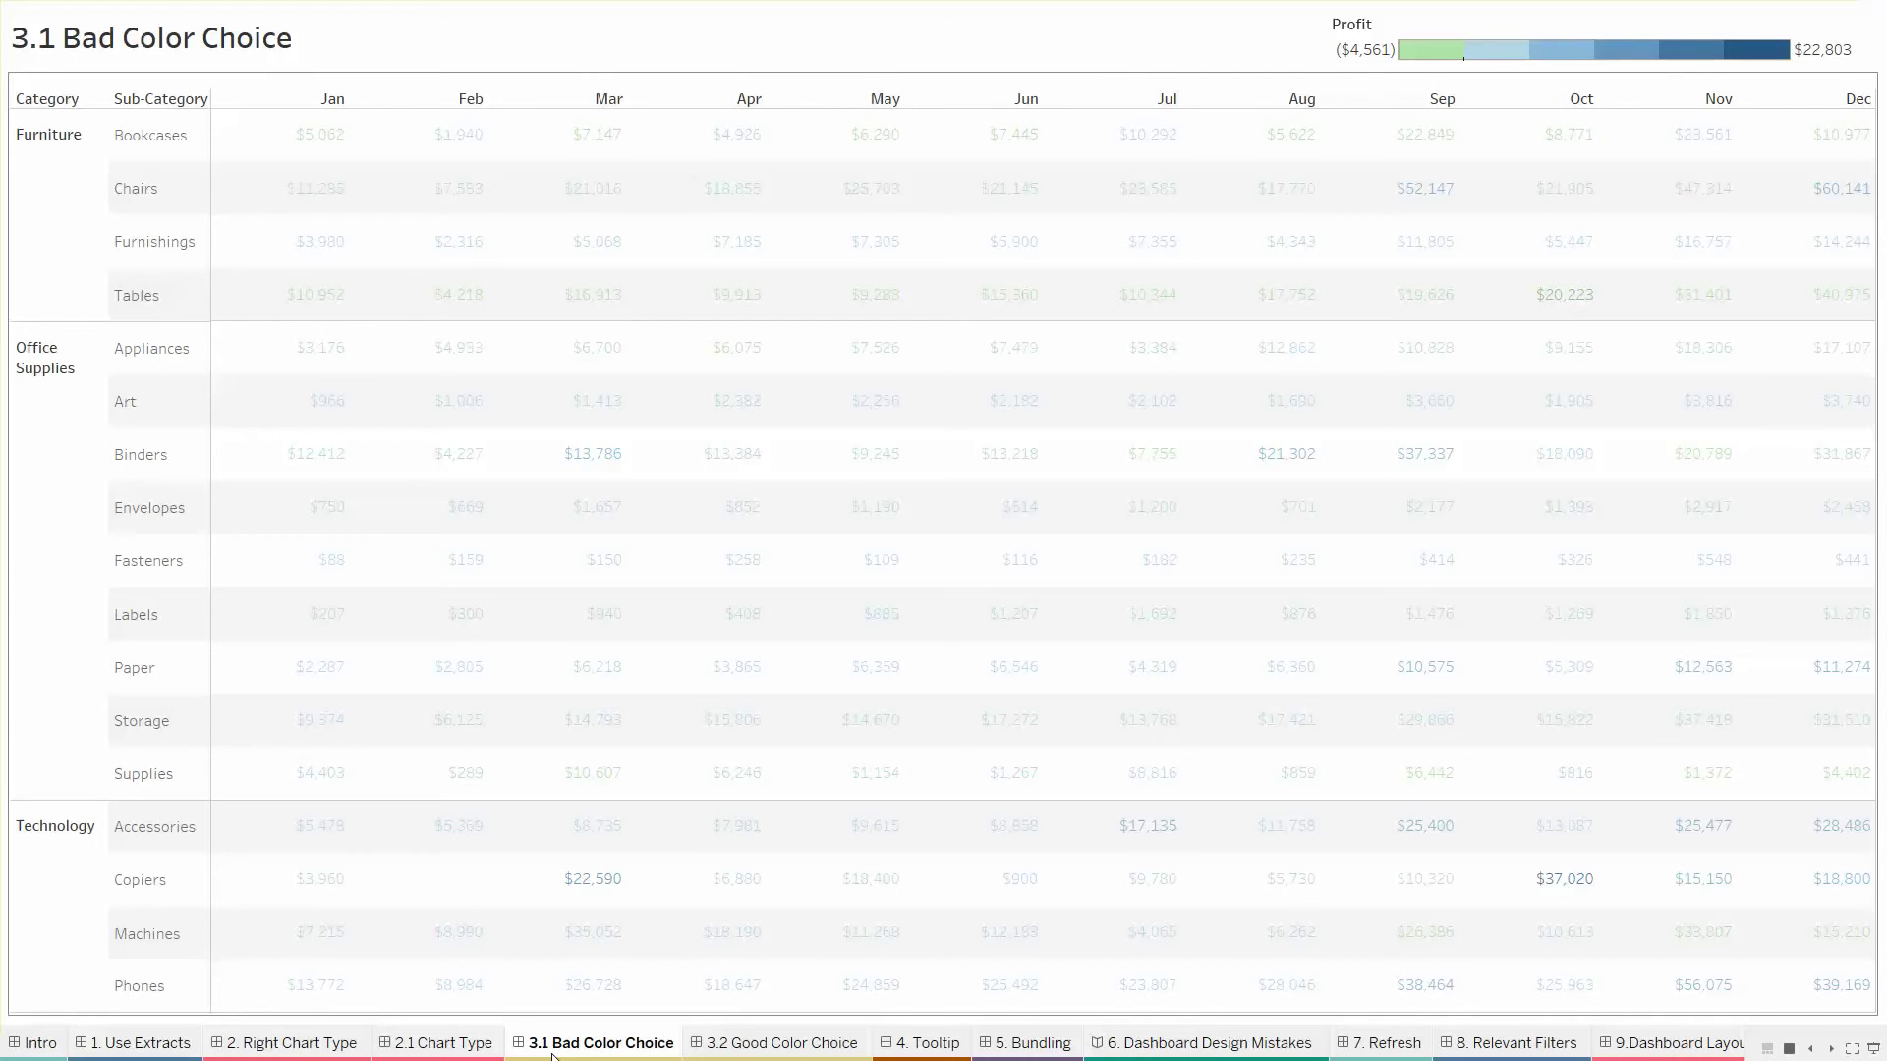
Show the 3.2 Good Color Choice profit heatmap, then continue to the 4. Tooltip sheet
click(772, 1044)
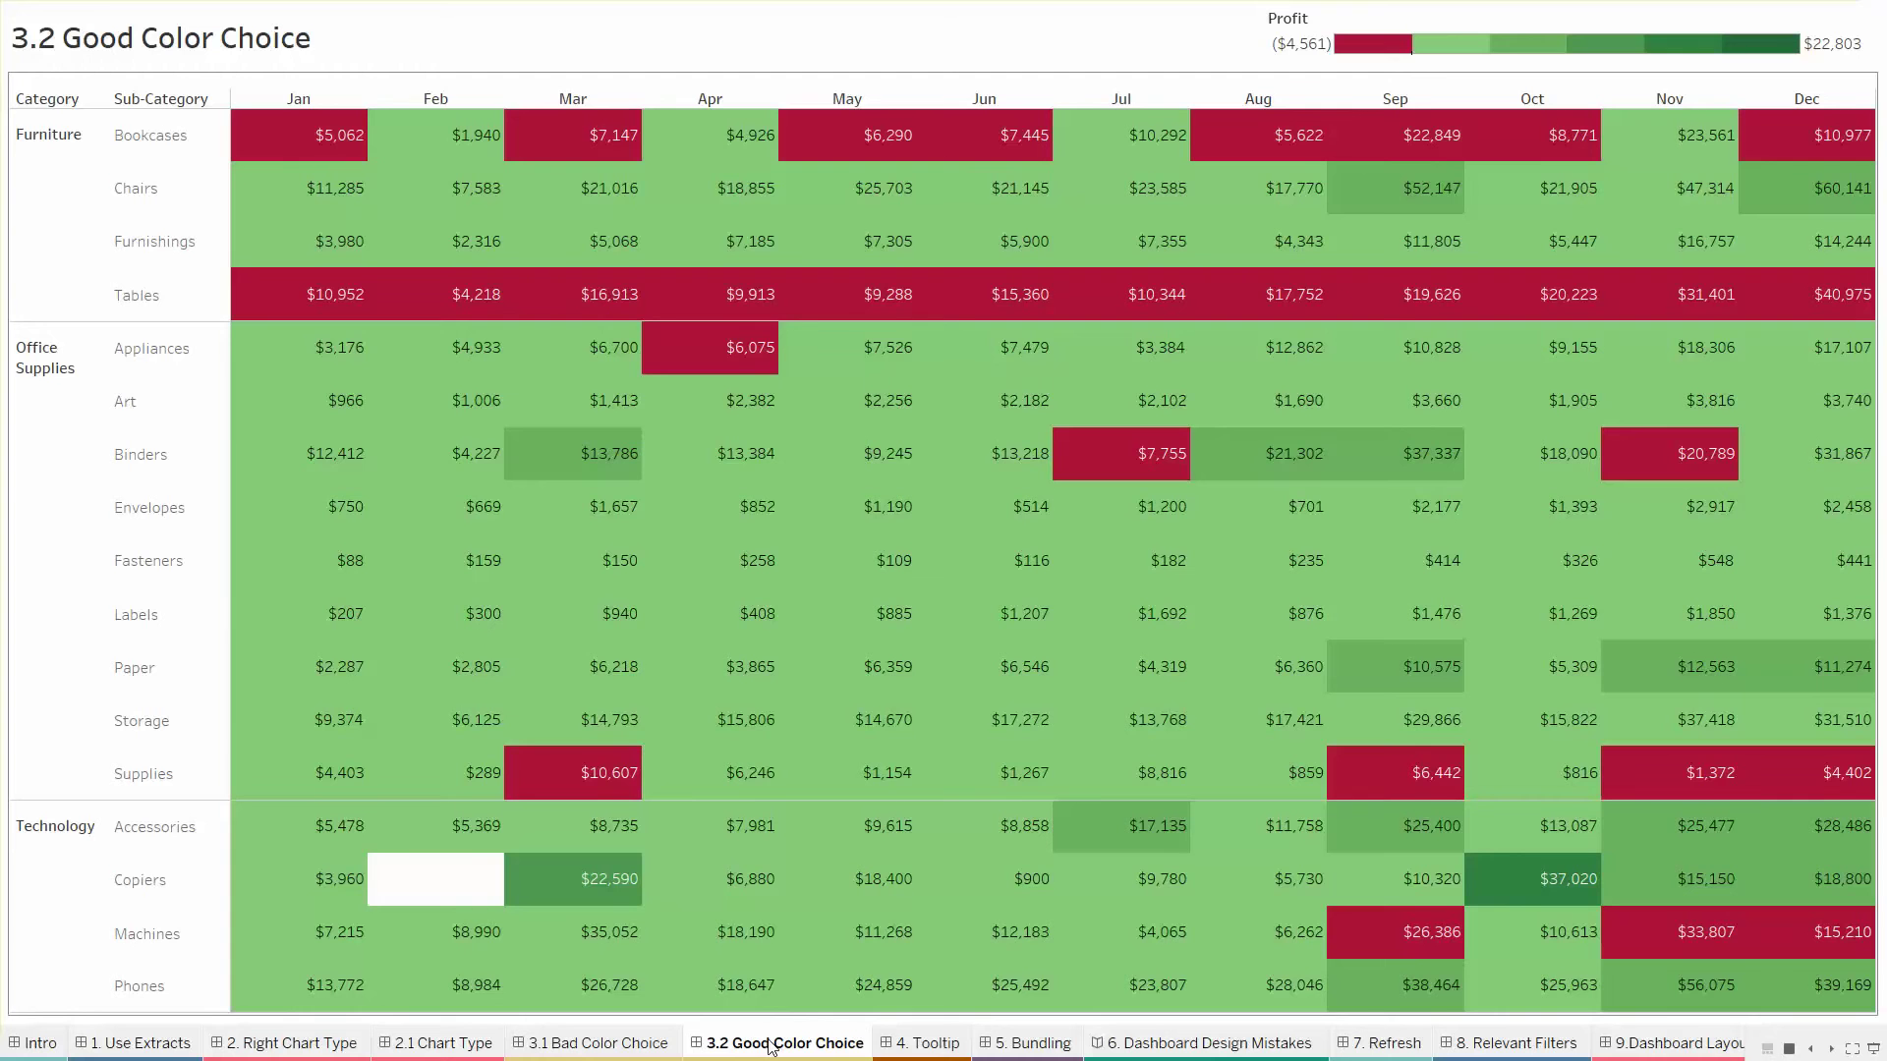
click(931, 1044)
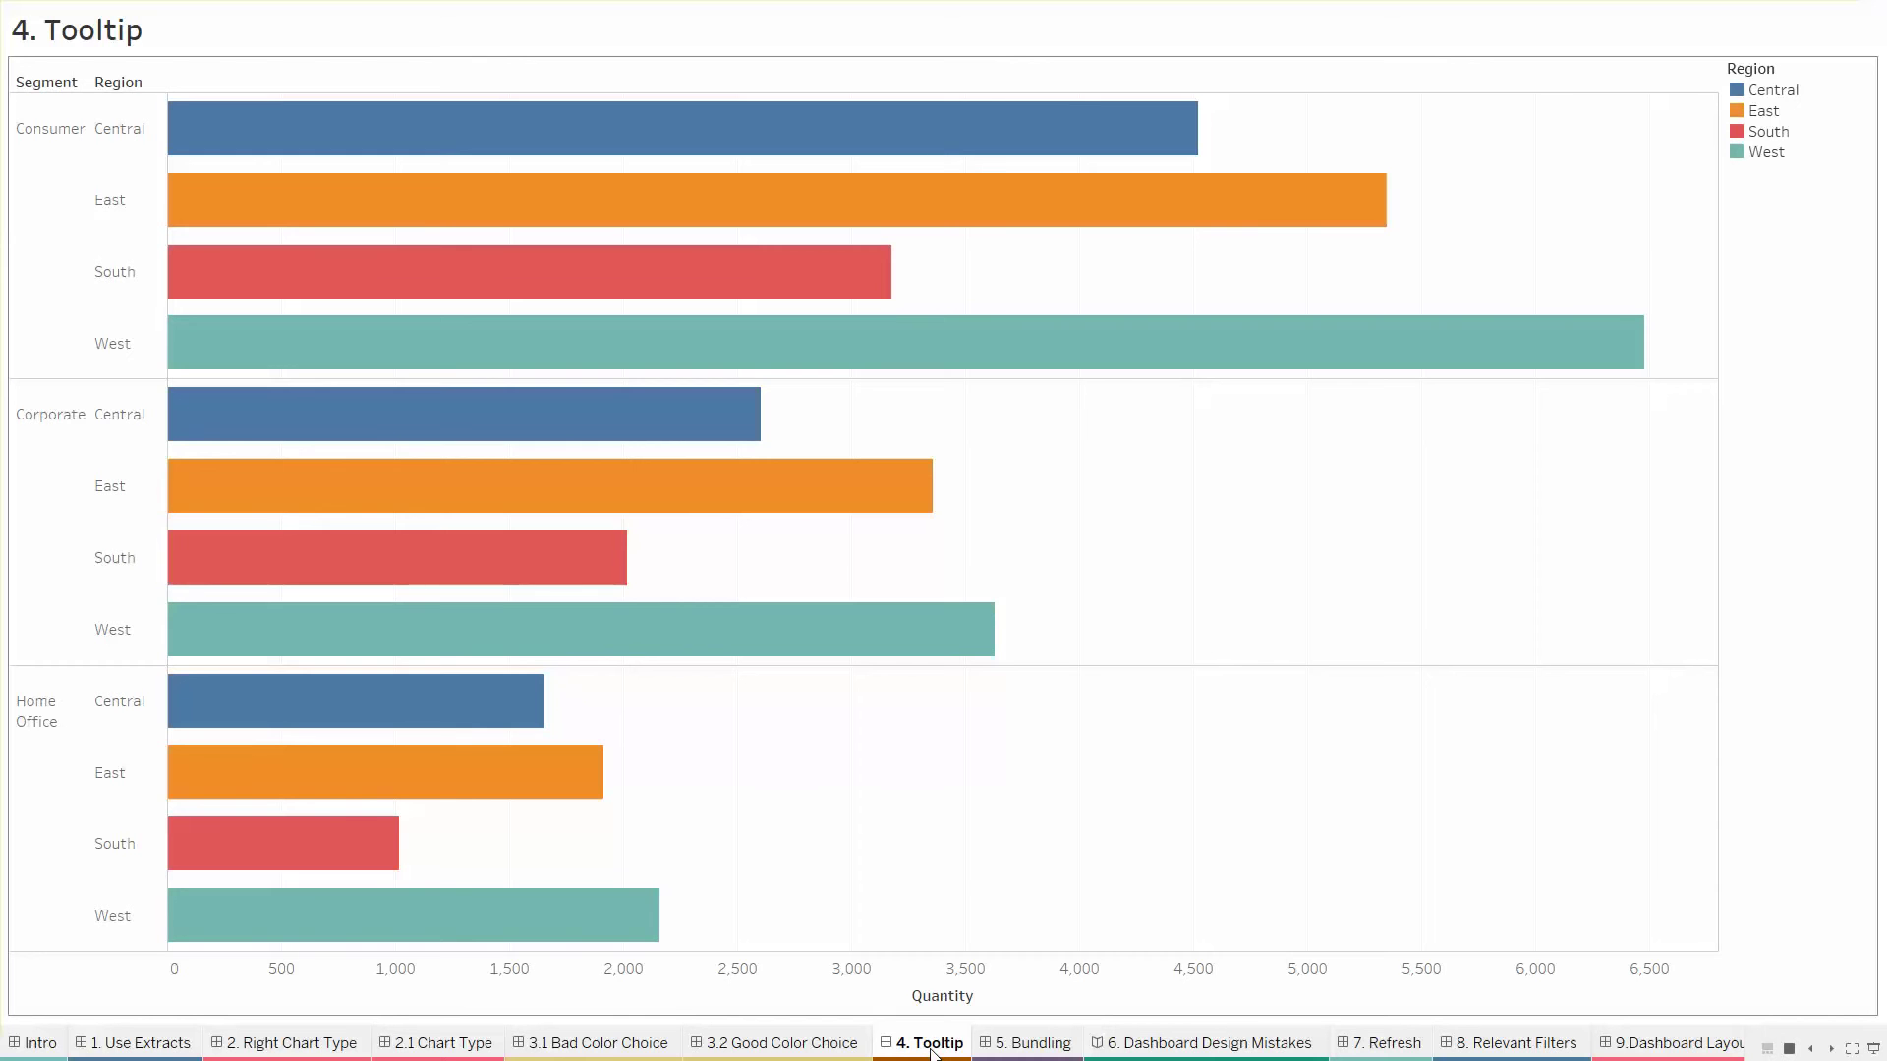
mouse_move(789, 646)
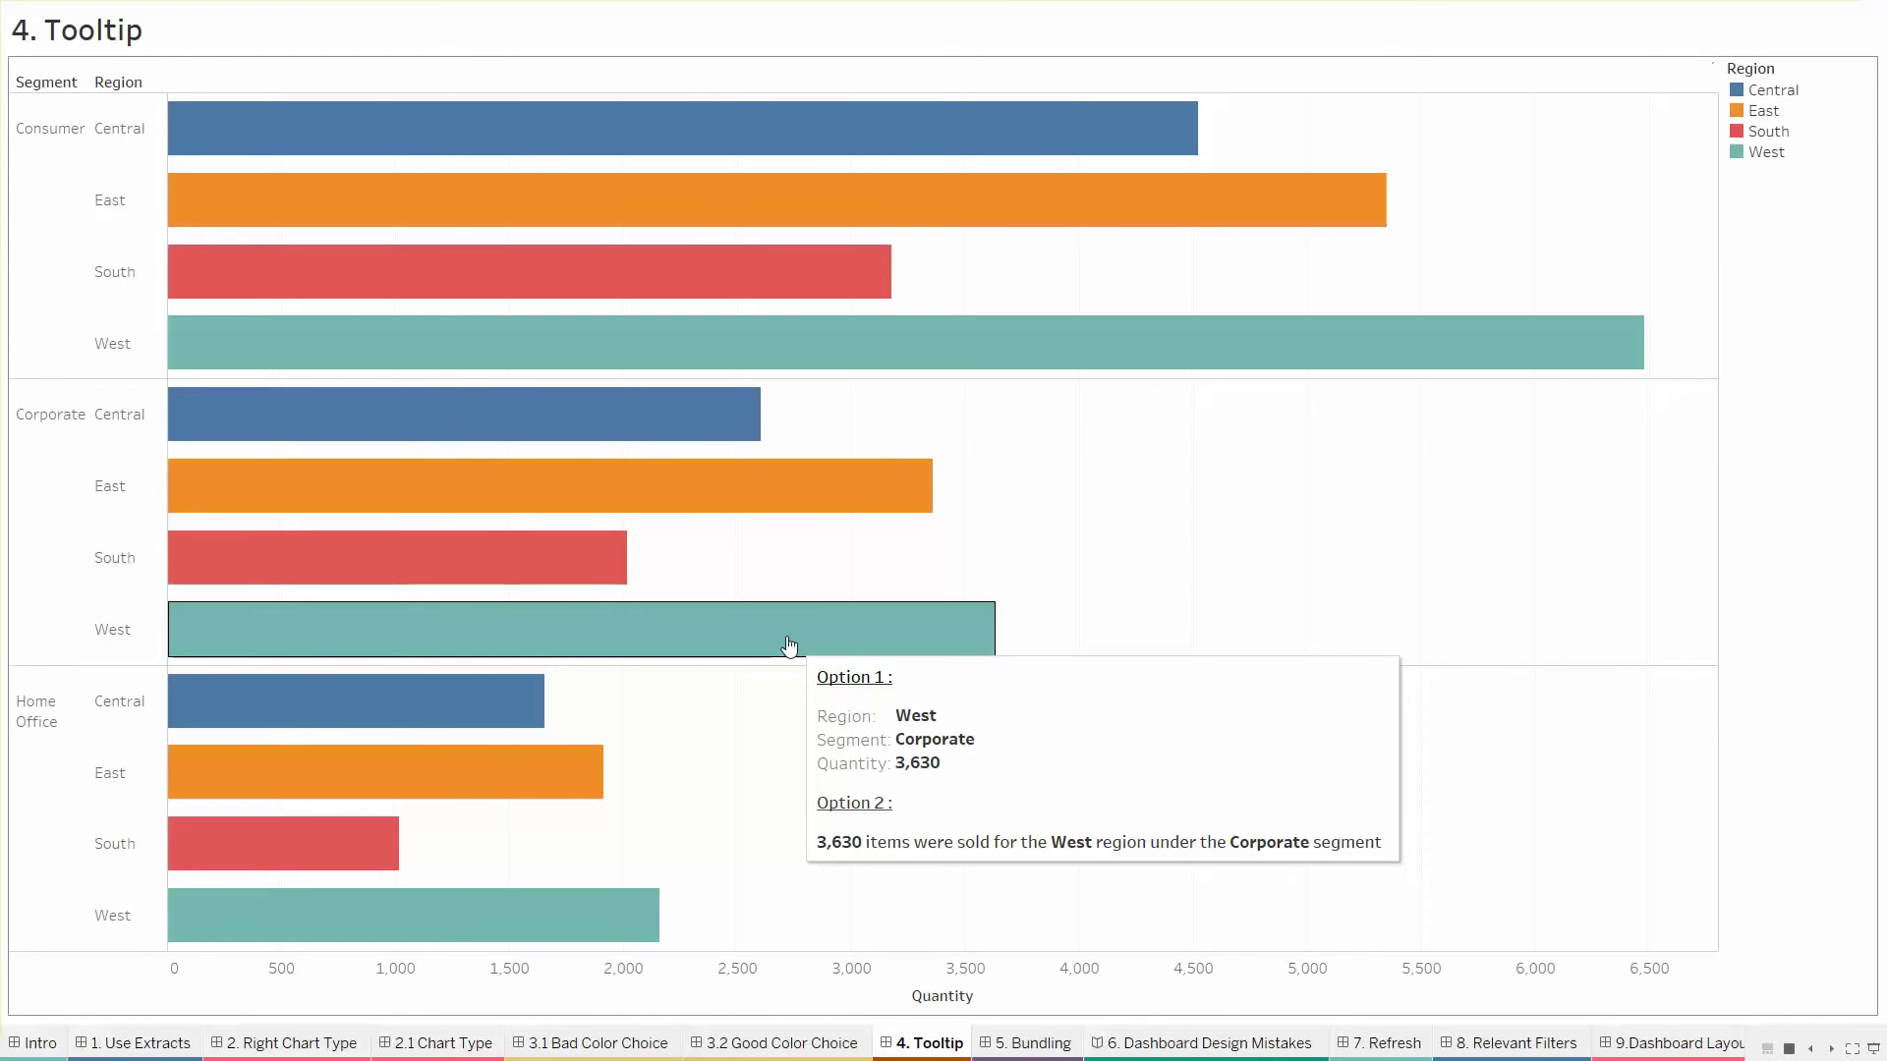
Go to the 5. Bundling dashboard and exit presentation mode back to the full workbook
click(1012, 1044)
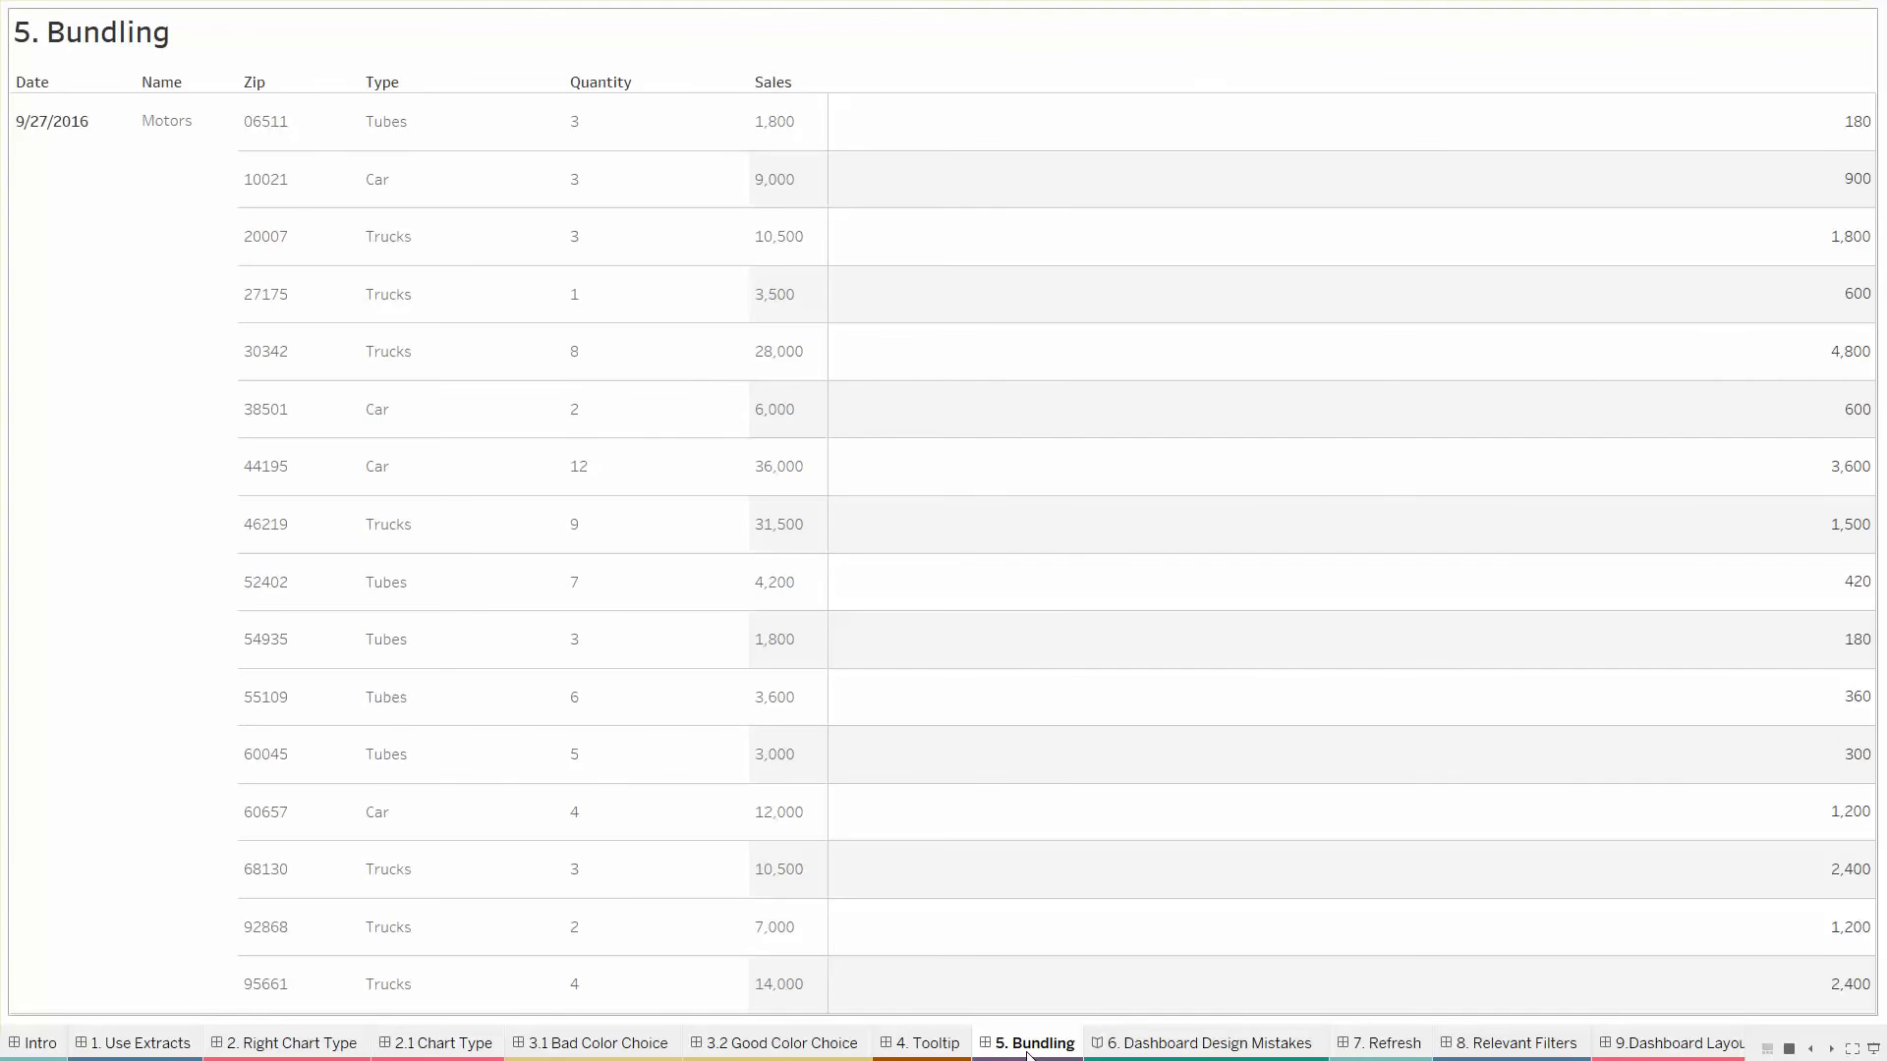
key(Escape)
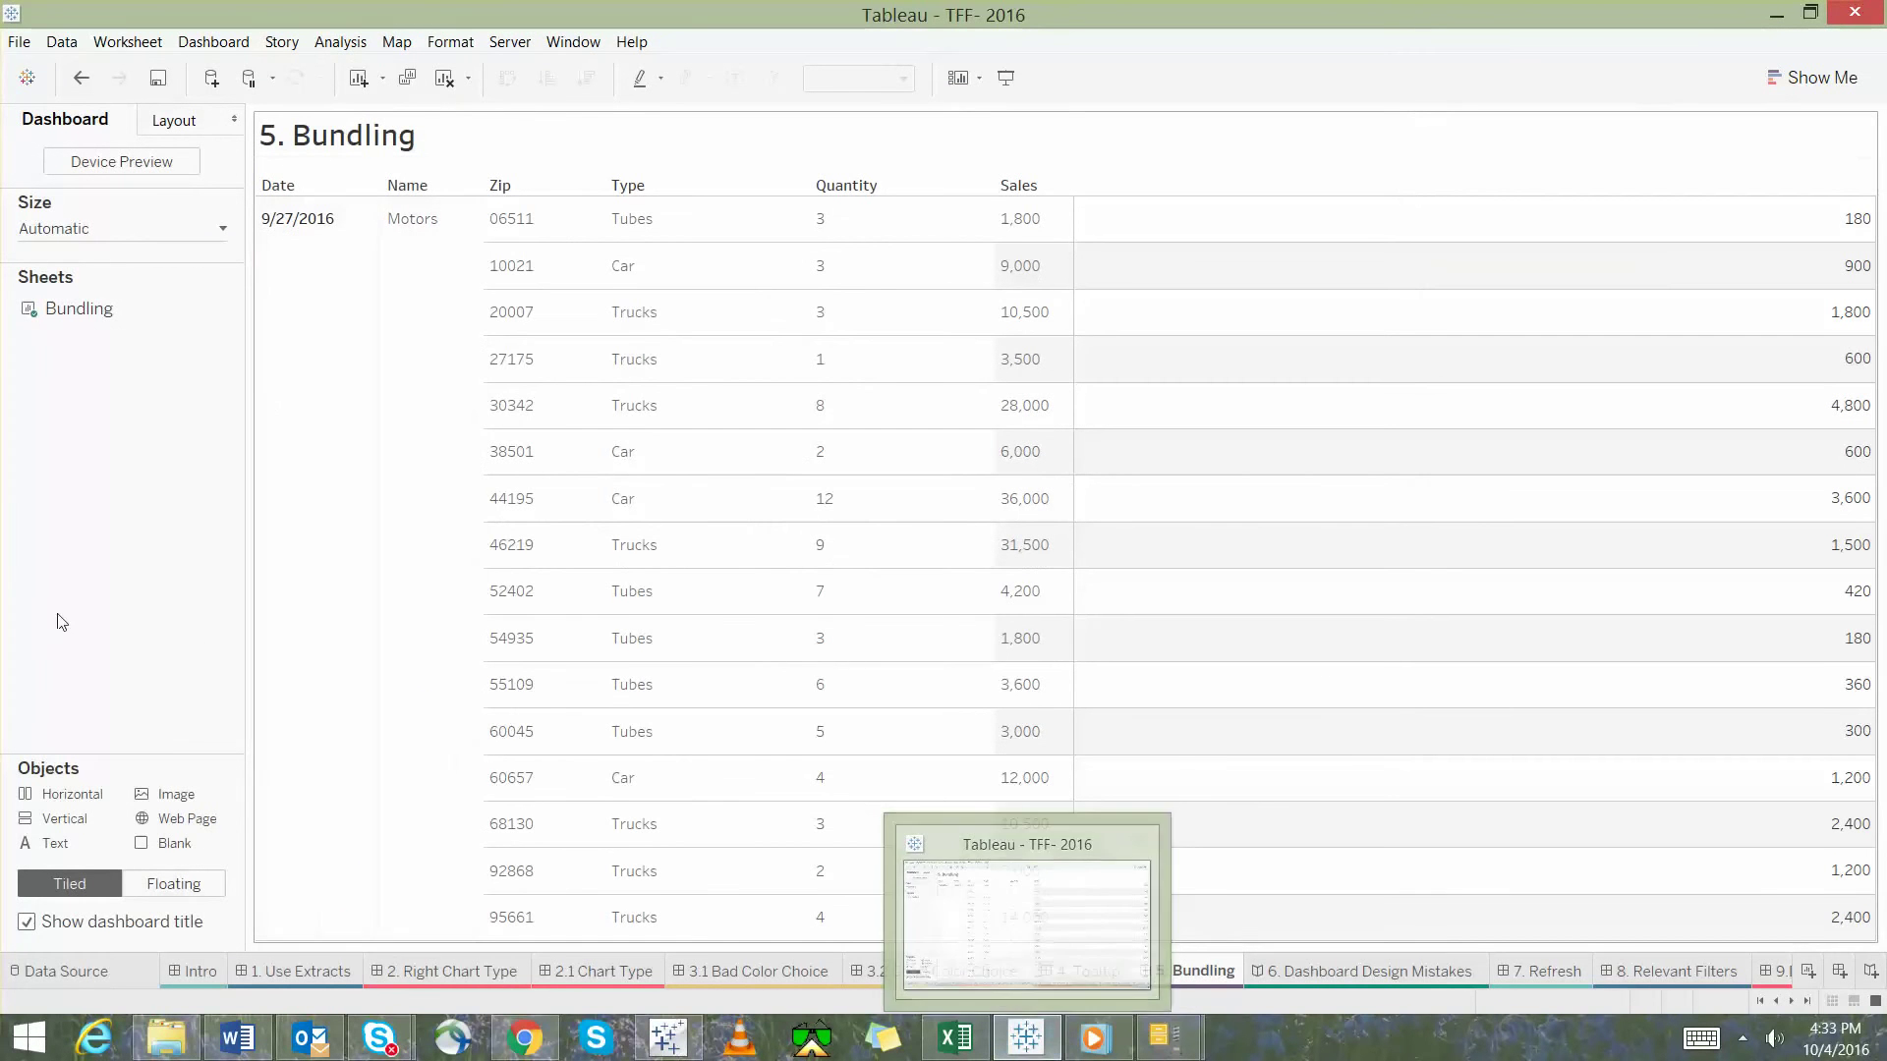
right_click(102, 314)
Open the Bundling worksheet and place Zip (copy) at the front of the Rows shelf
click(169, 381)
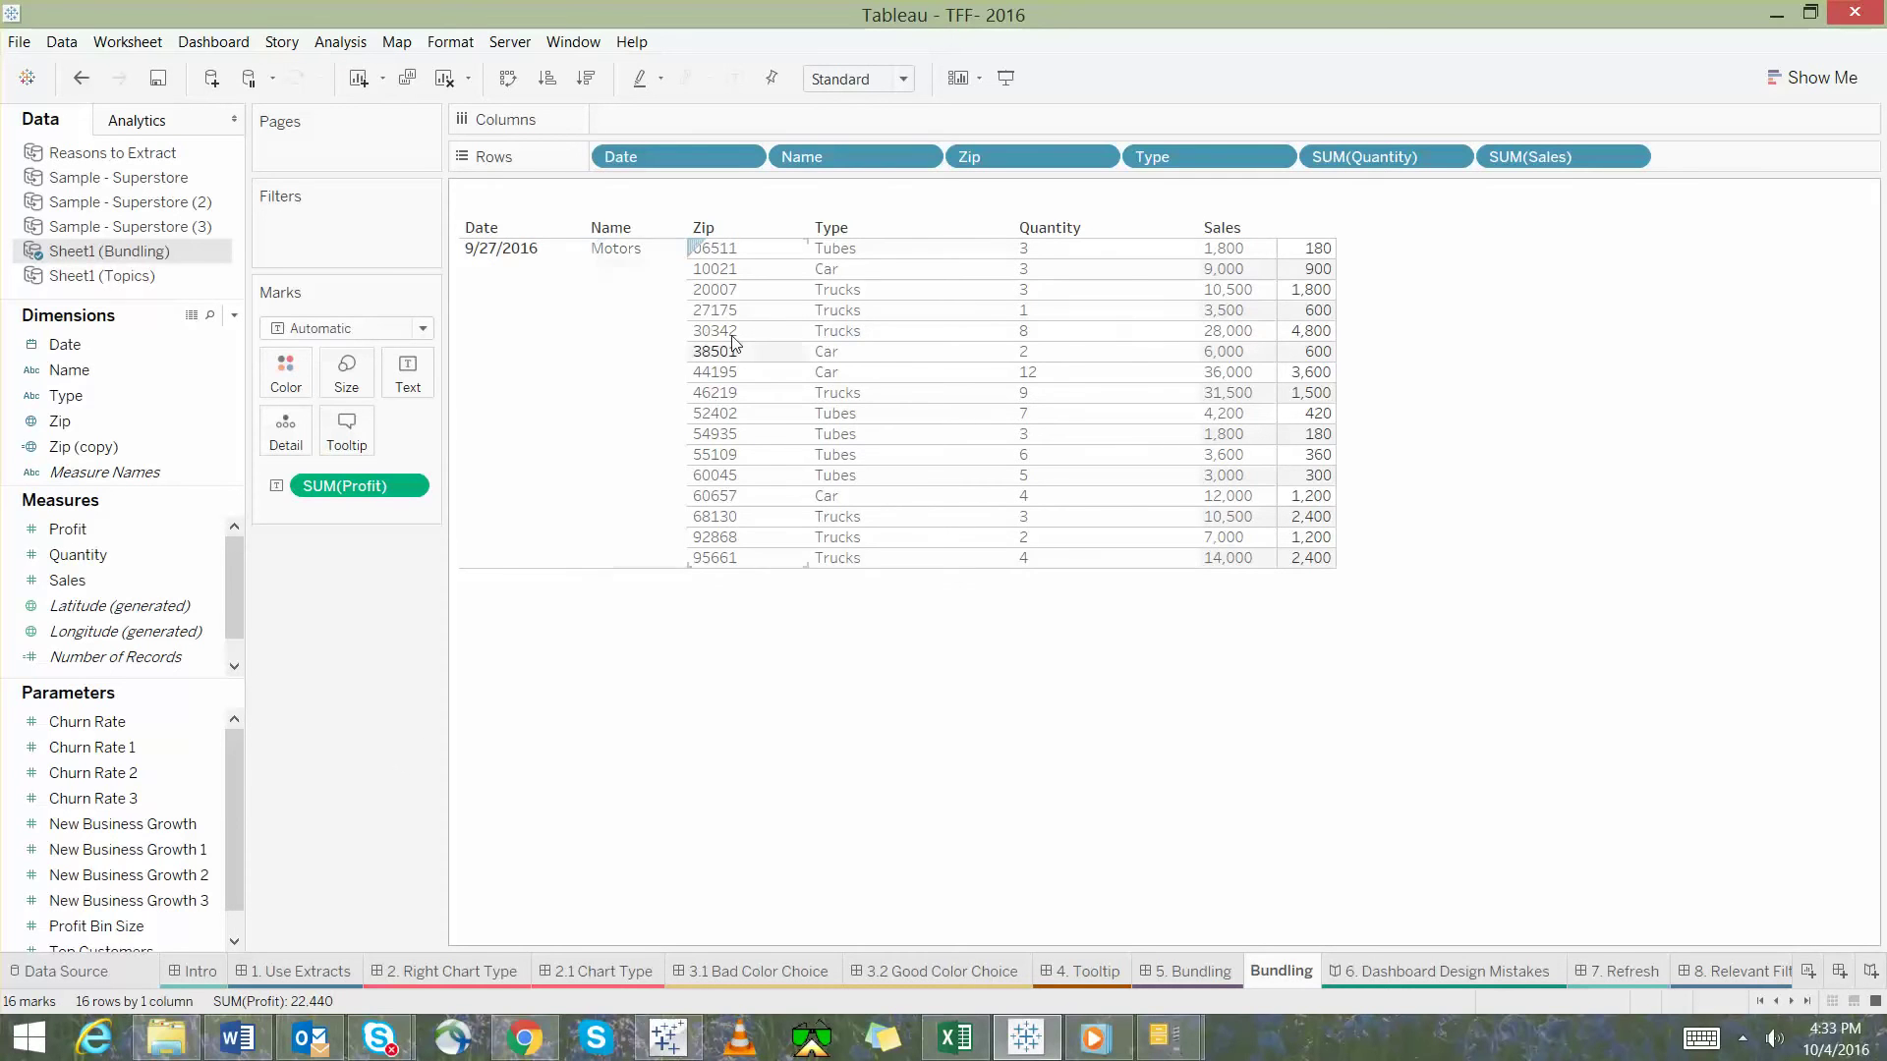
click(138, 420)
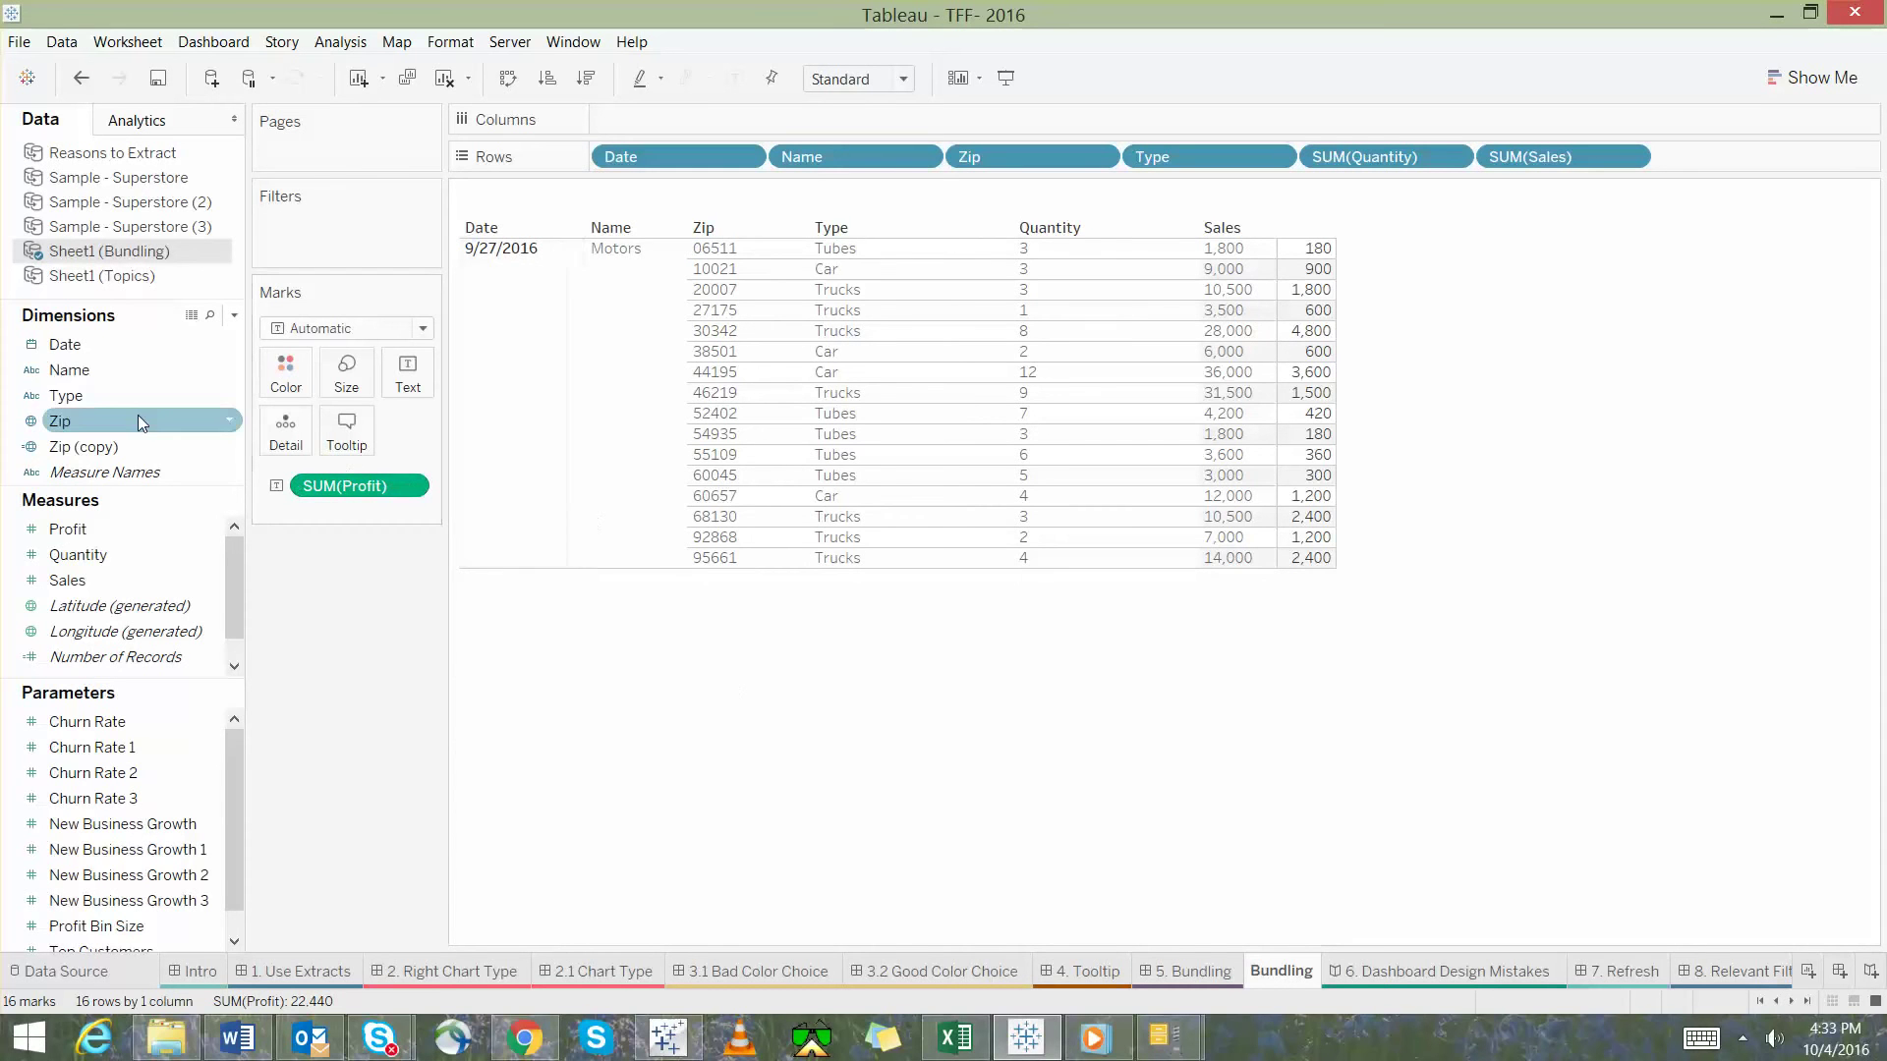
click(169, 435)
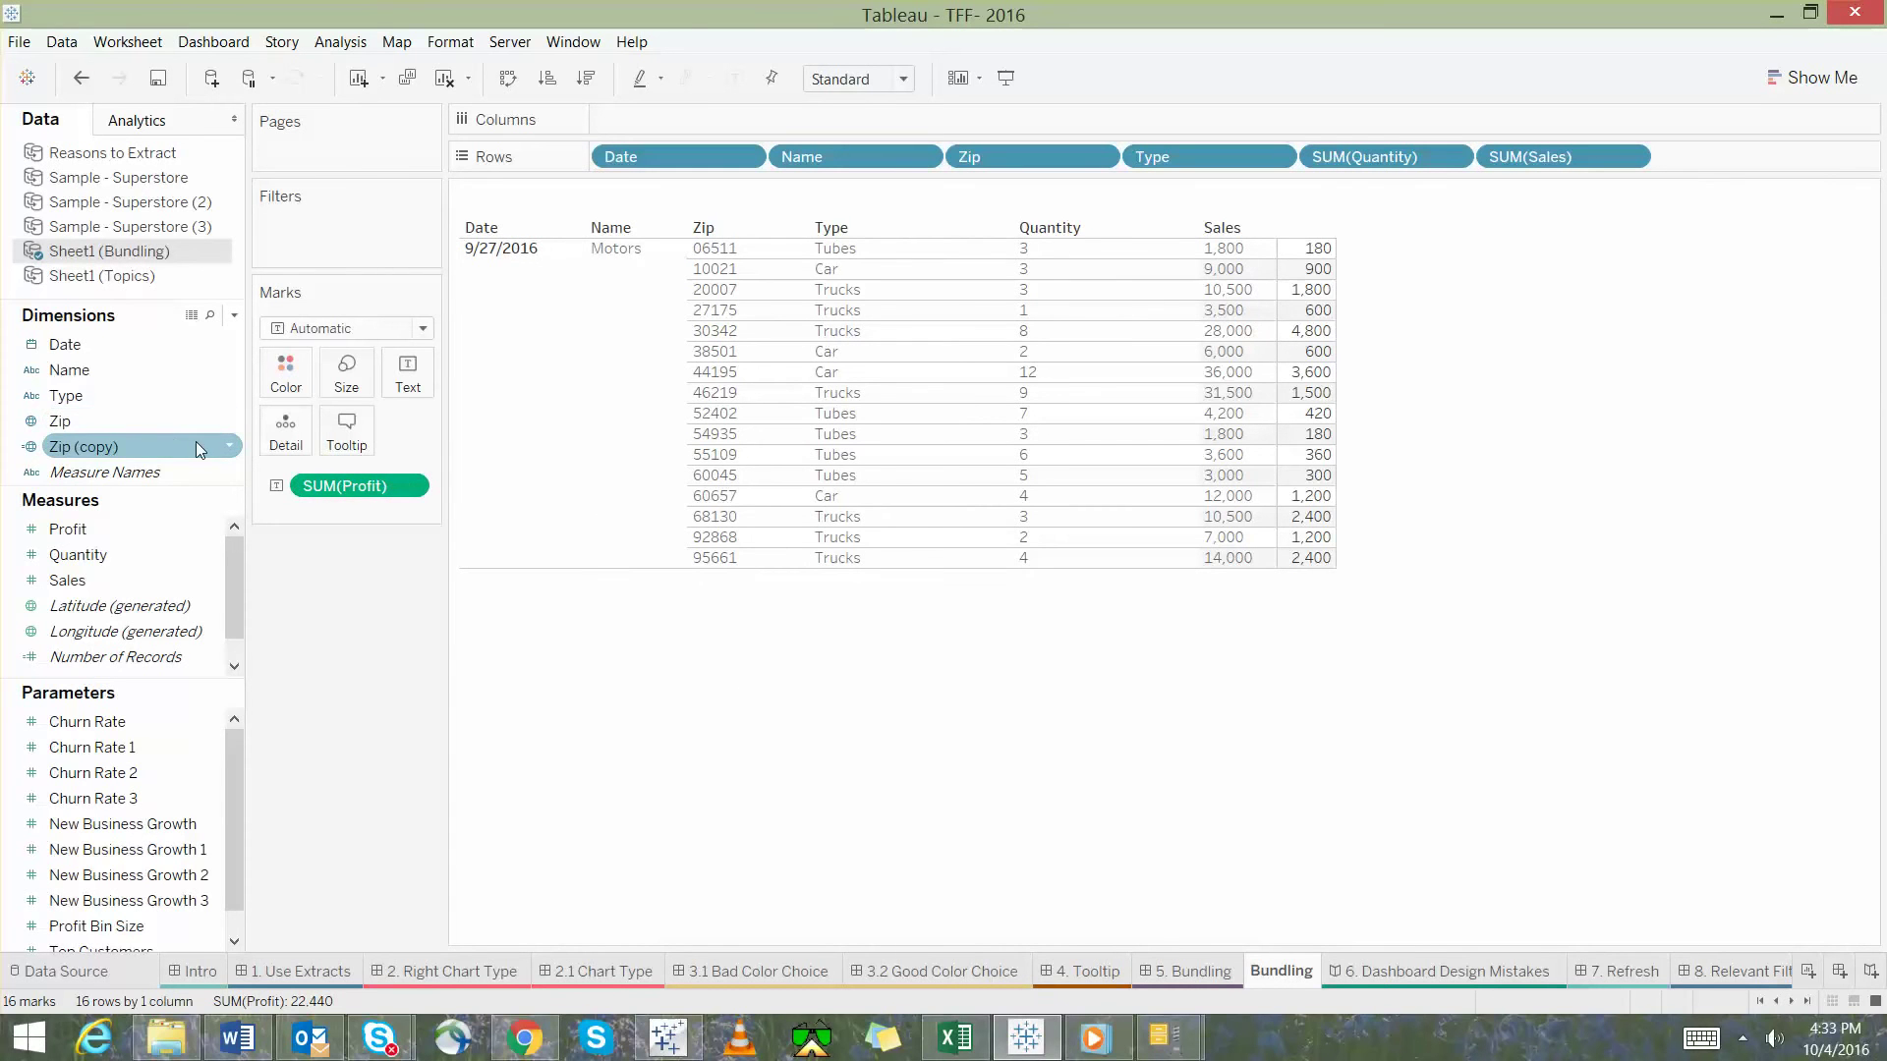
right_click(114, 421)
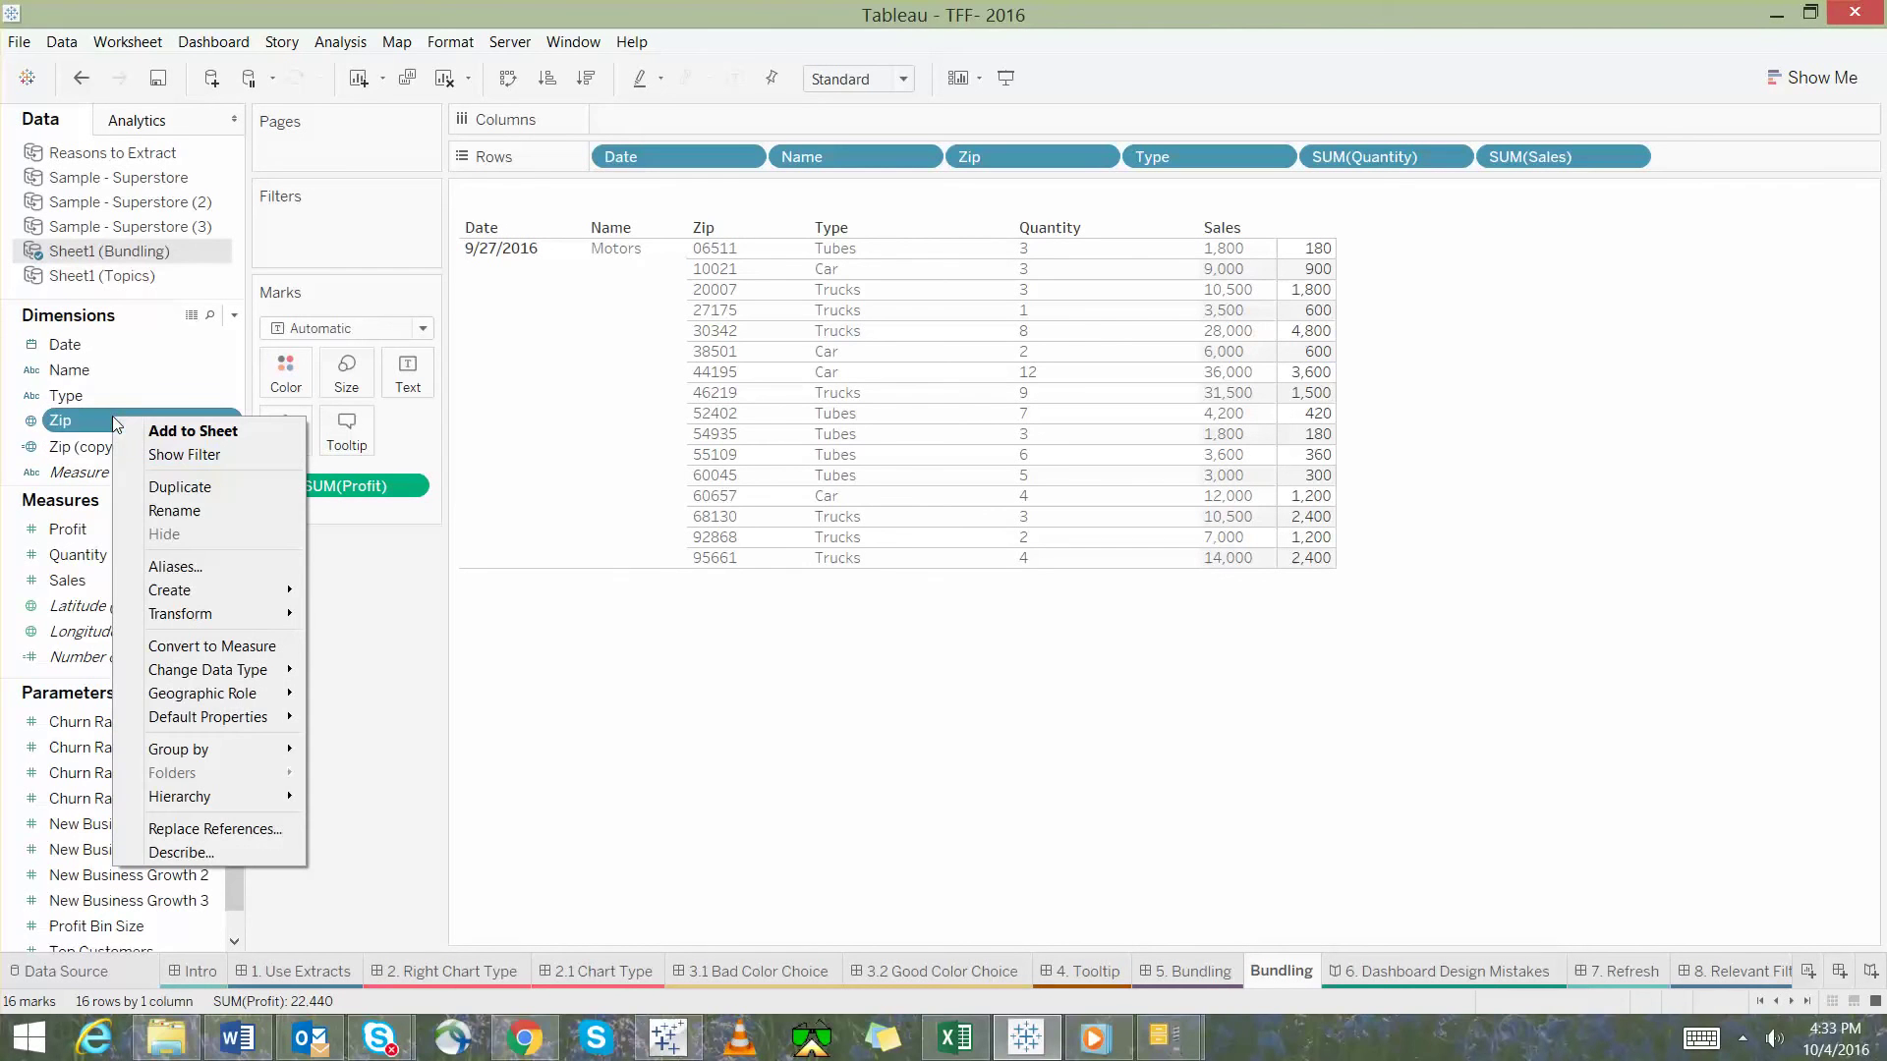
click(336, 570)
drag(106, 454, 593, 157)
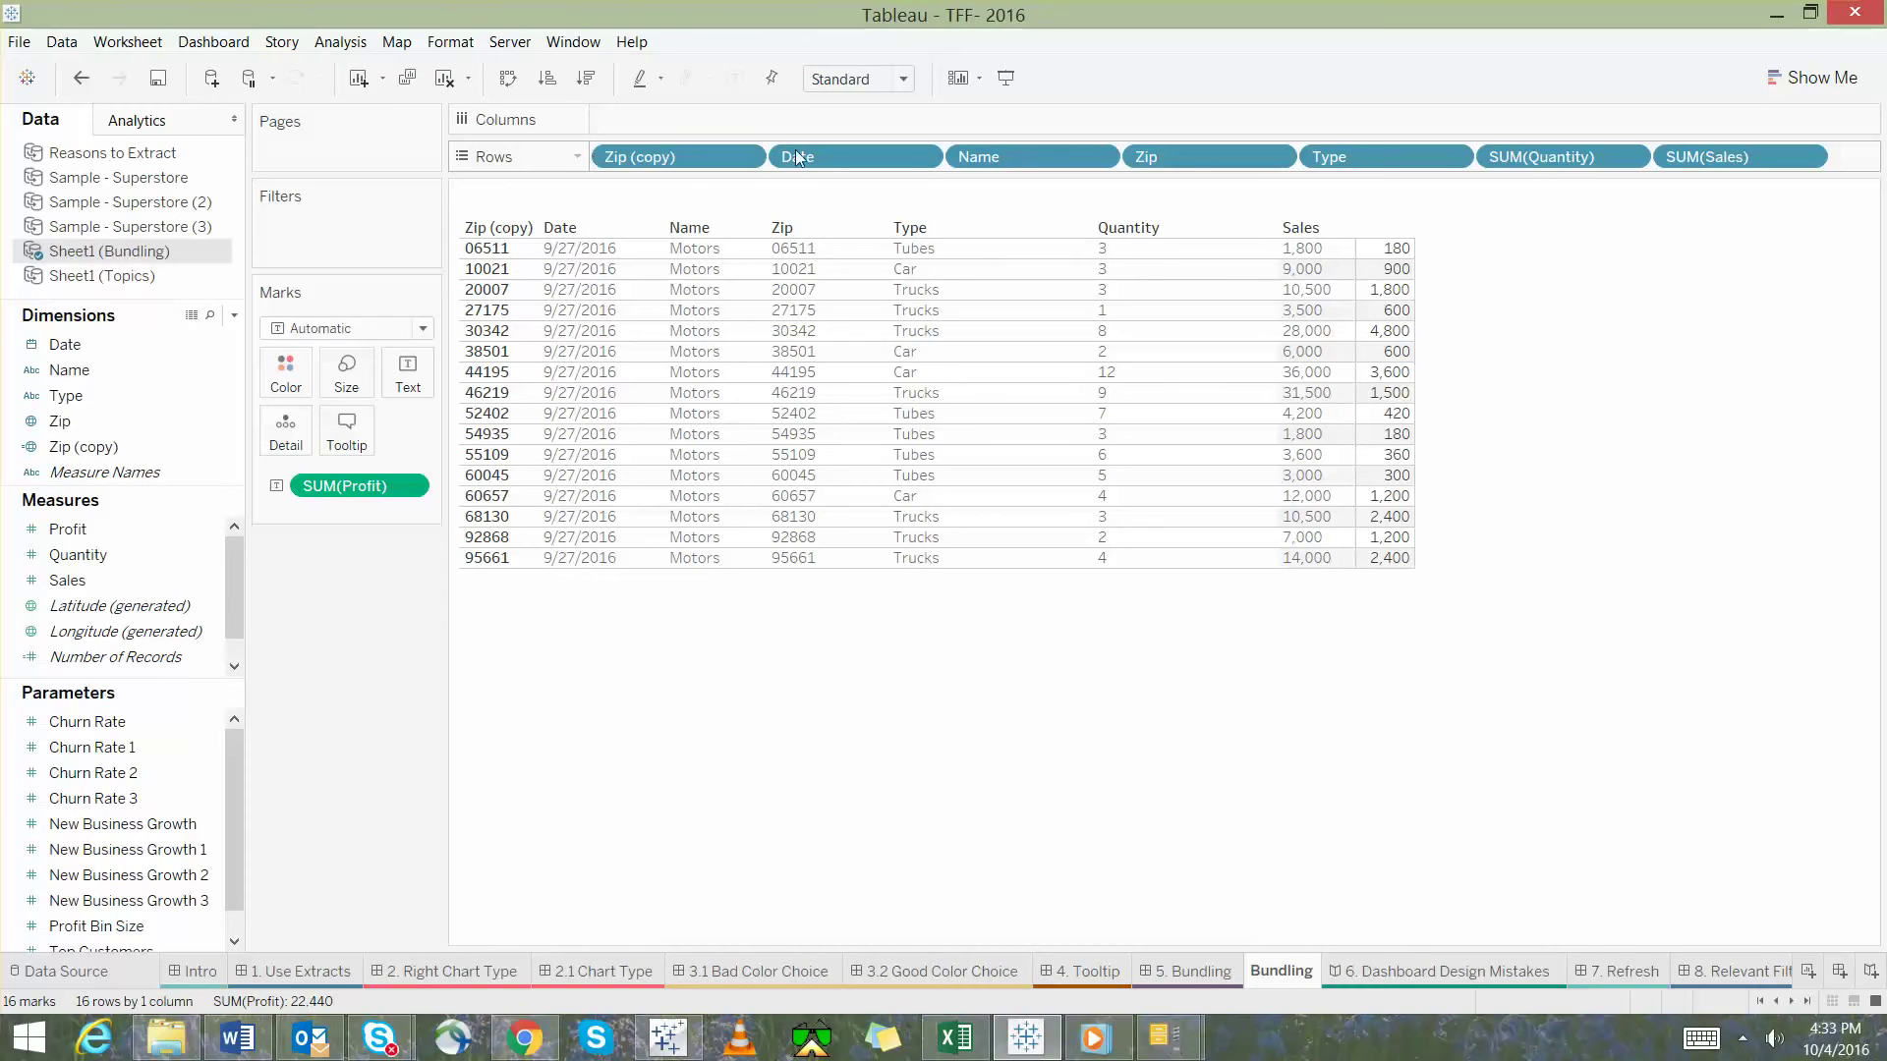
Hide the Zip (copy) column header and present the 5. Bundling dashboard full screen
click(746, 159)
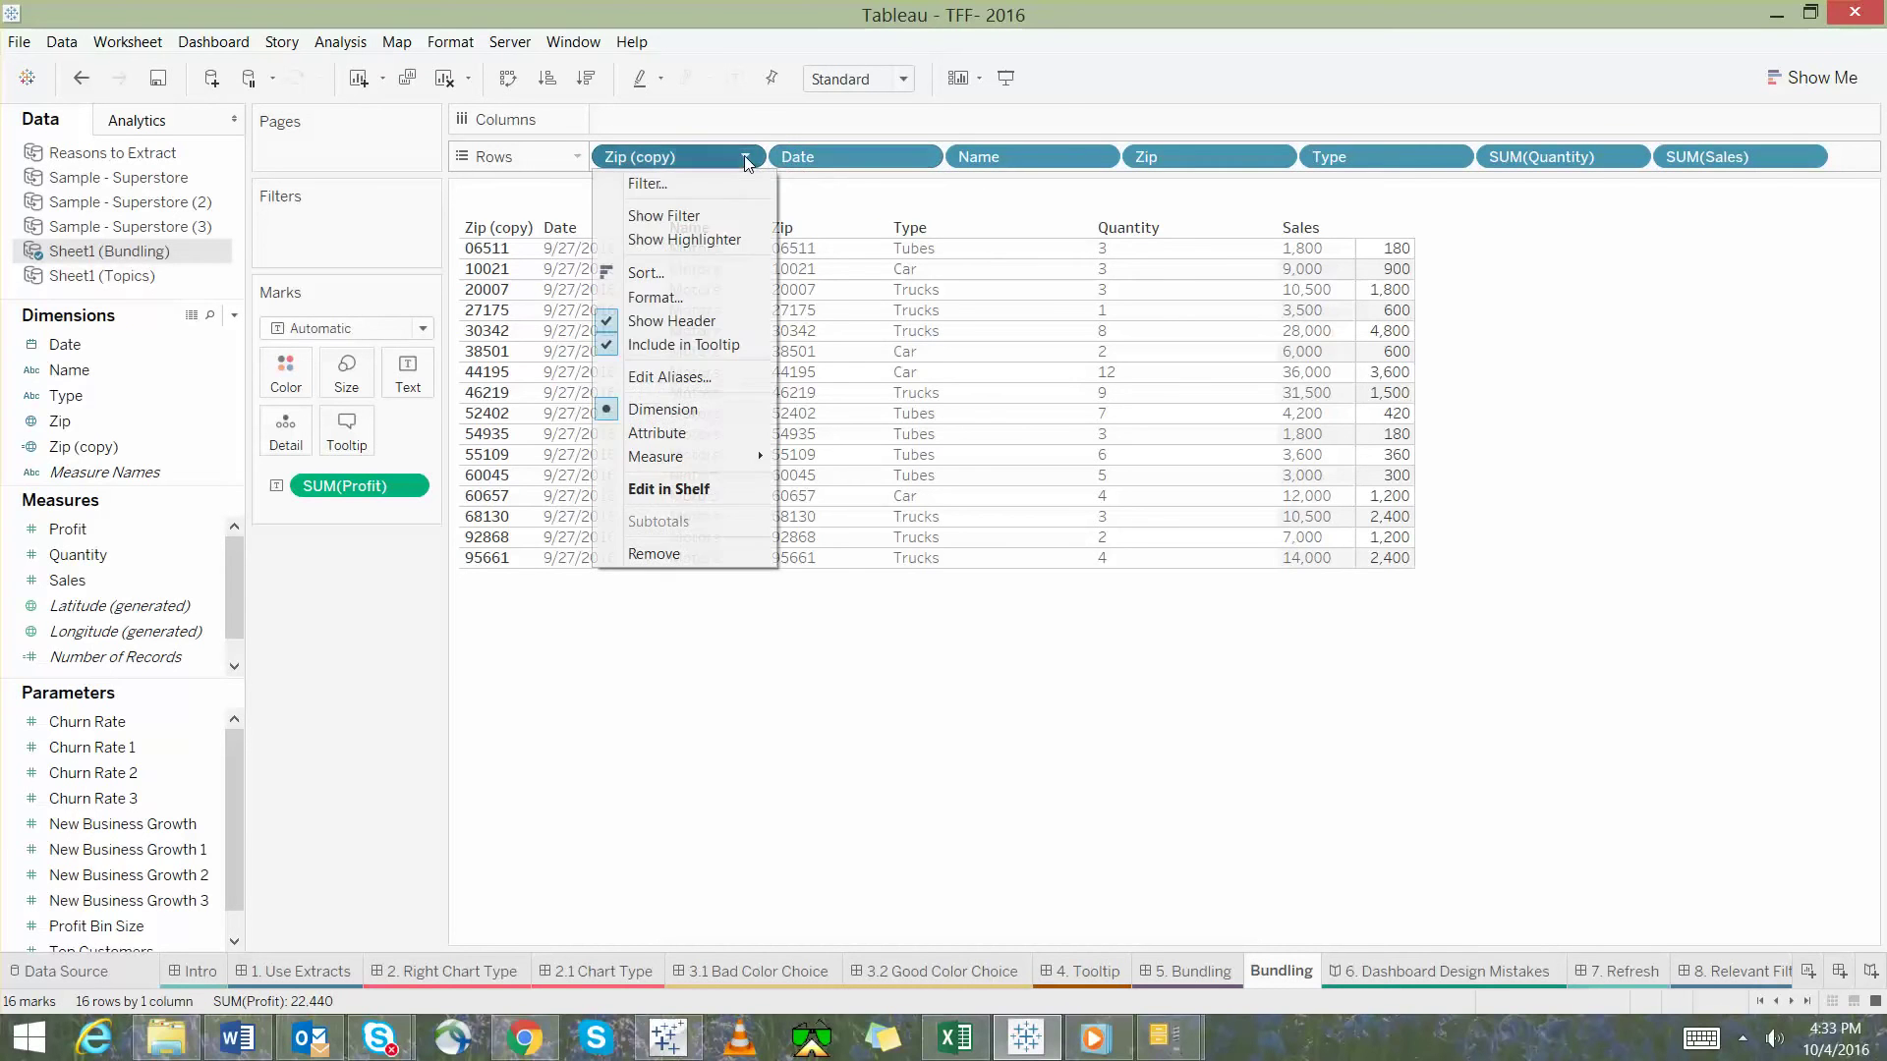
click(681, 328)
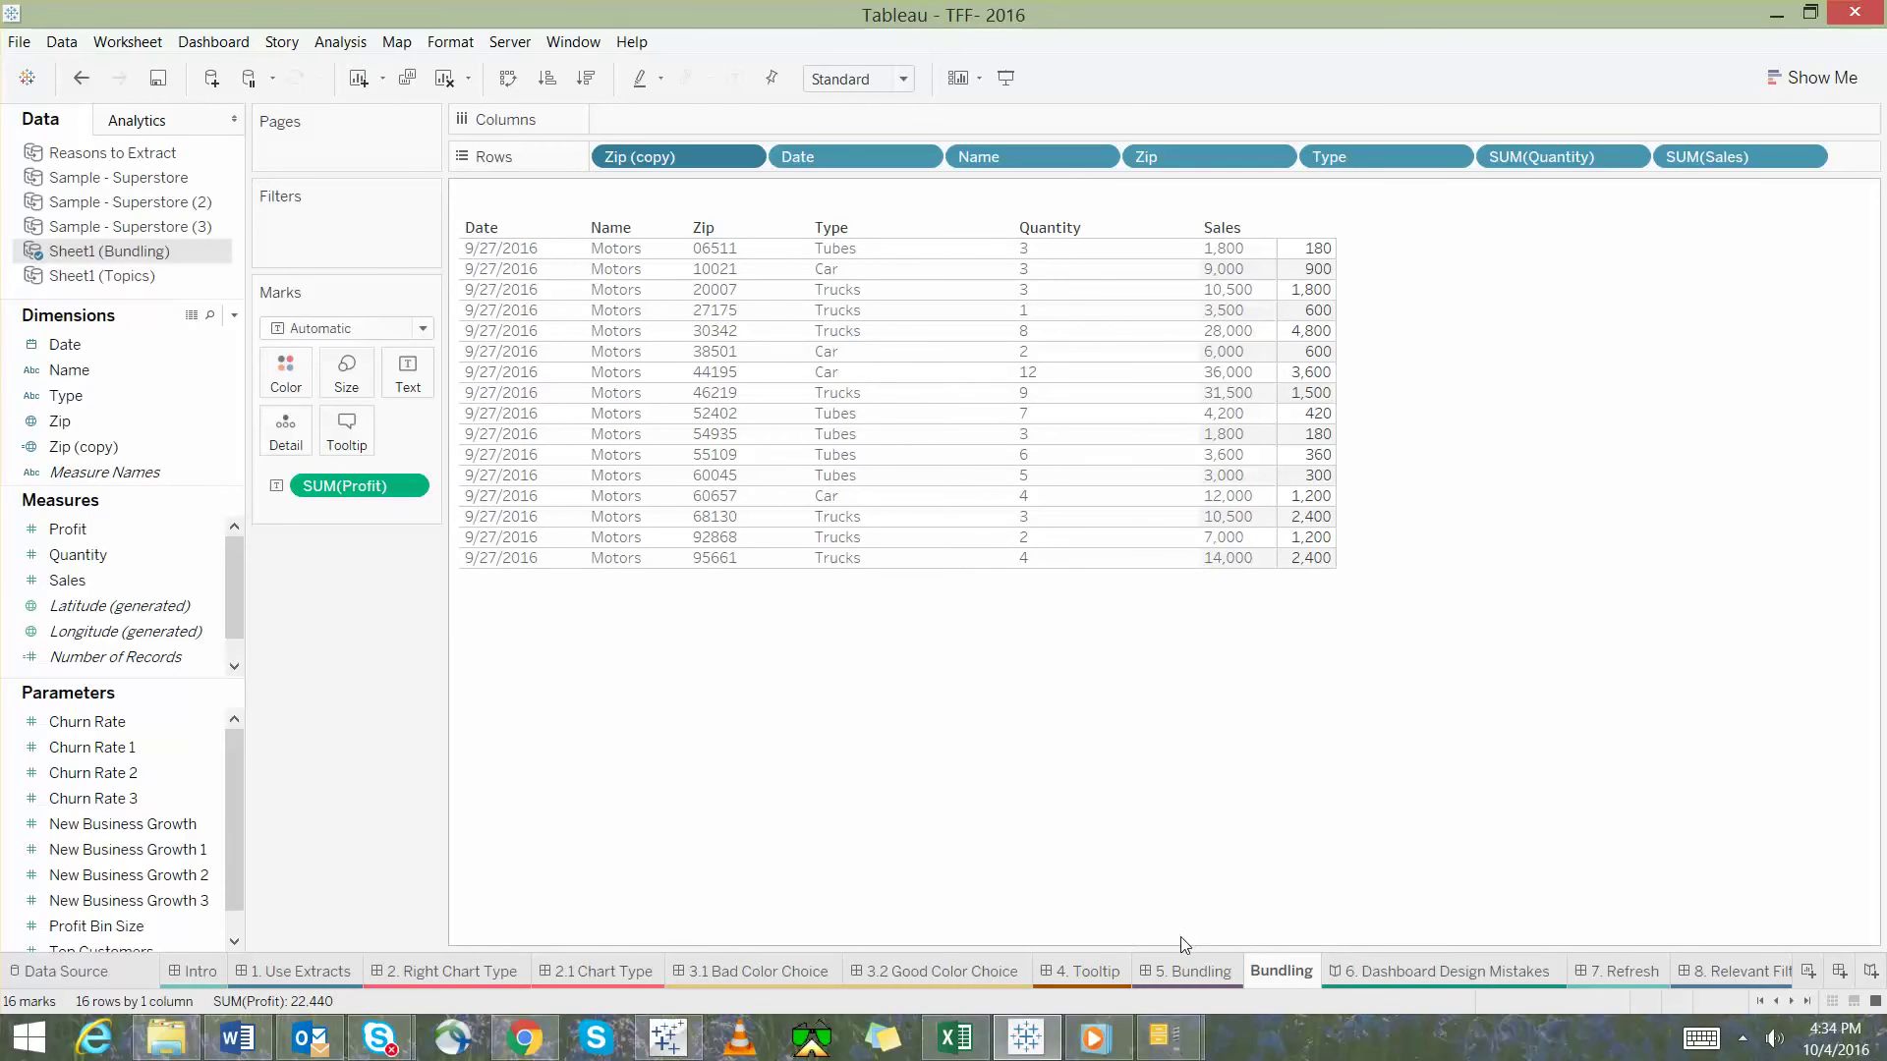
click(1203, 973)
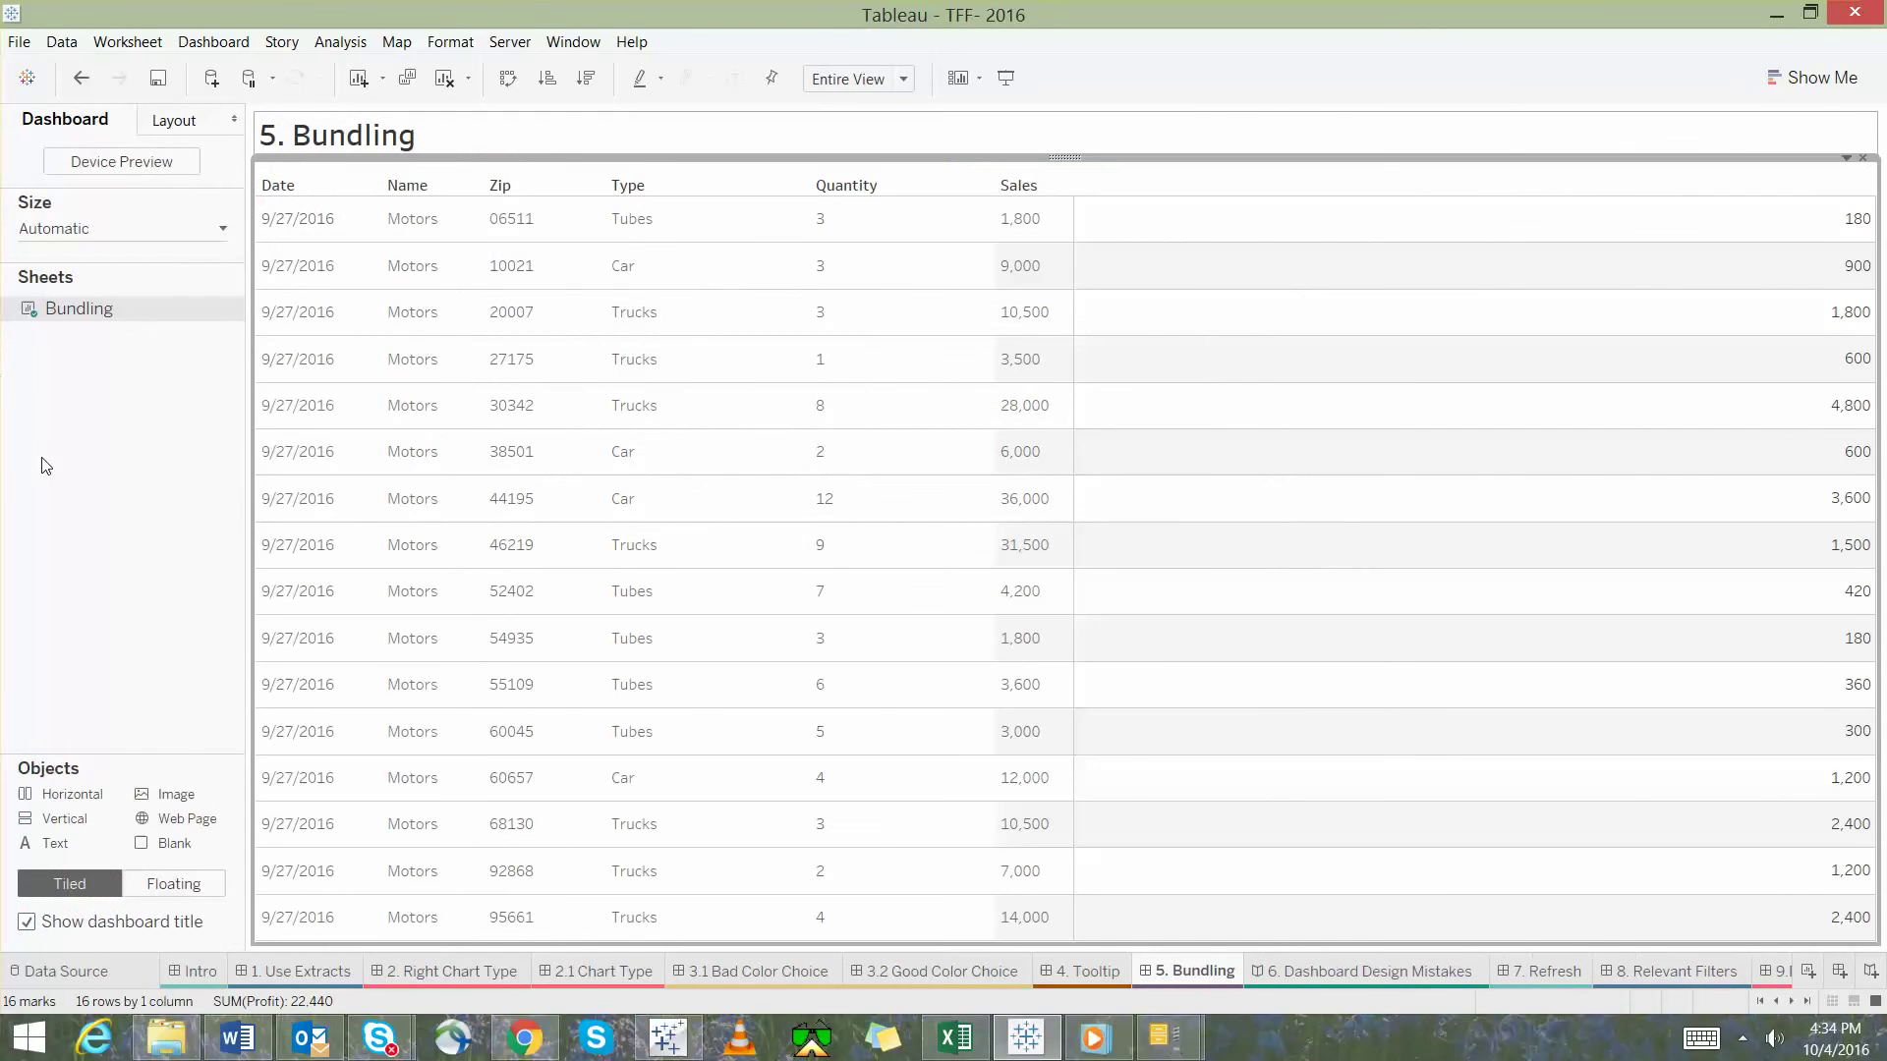
key(F7)
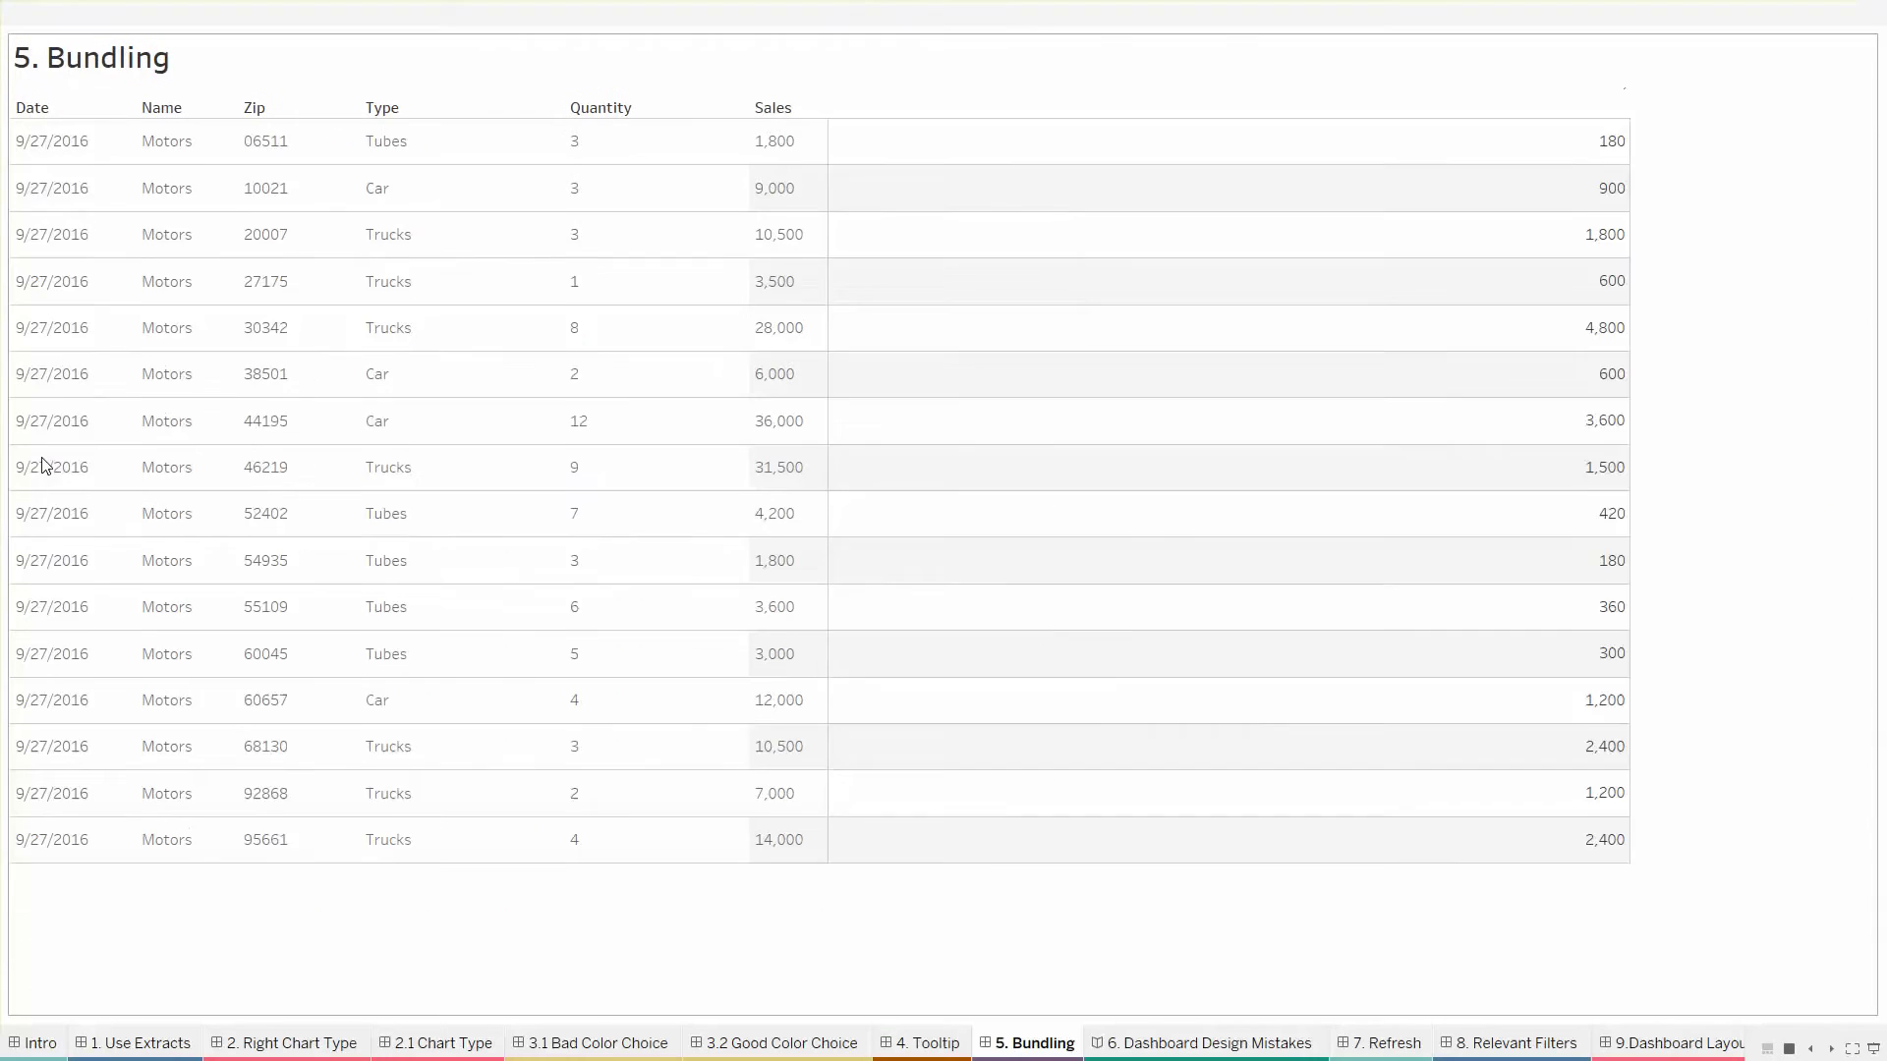
Advance to 6. Dashboard Design Mistakes, scroll the State list to Texas, and show the Fragmented Data solution
key(ctrl+Tab)
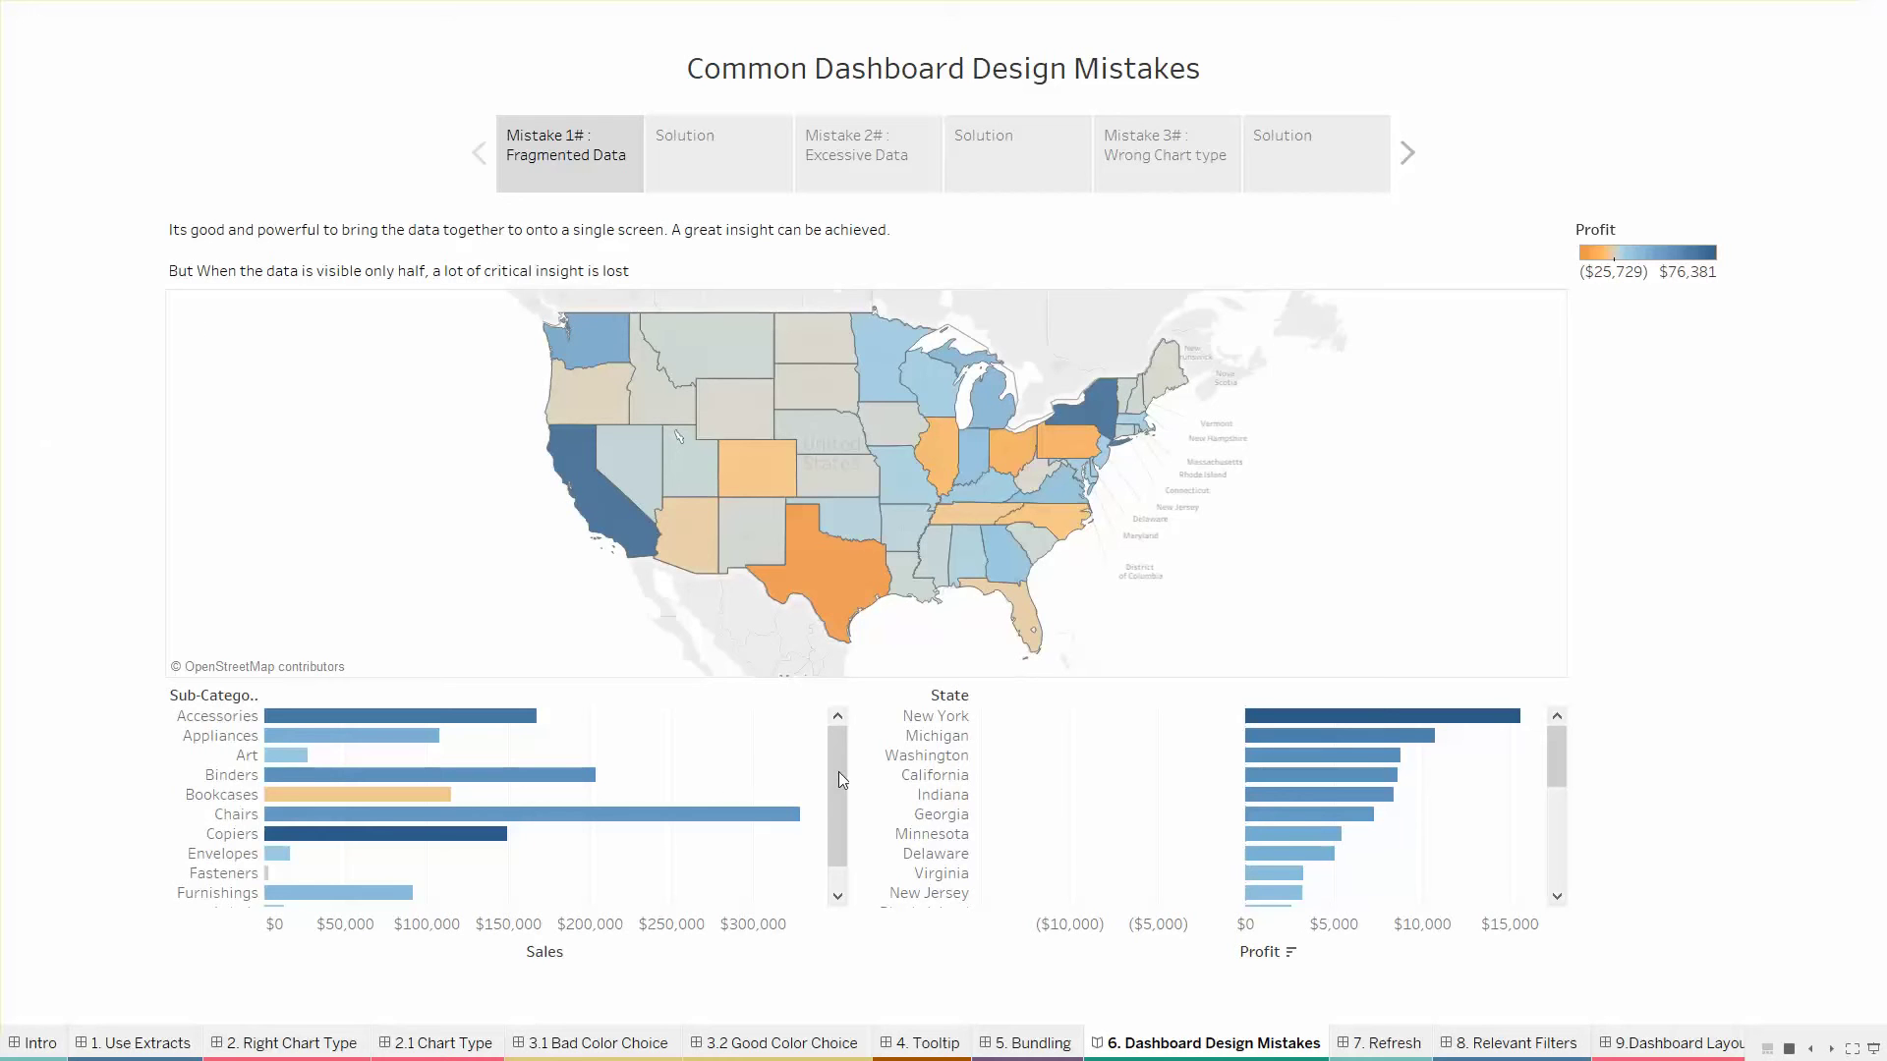
mouse_move(840, 778)
mouse_down()
mouse_move(847, 843)
mouse_move(853, 764)
mouse_up()
drag(1560, 781, 1558, 897)
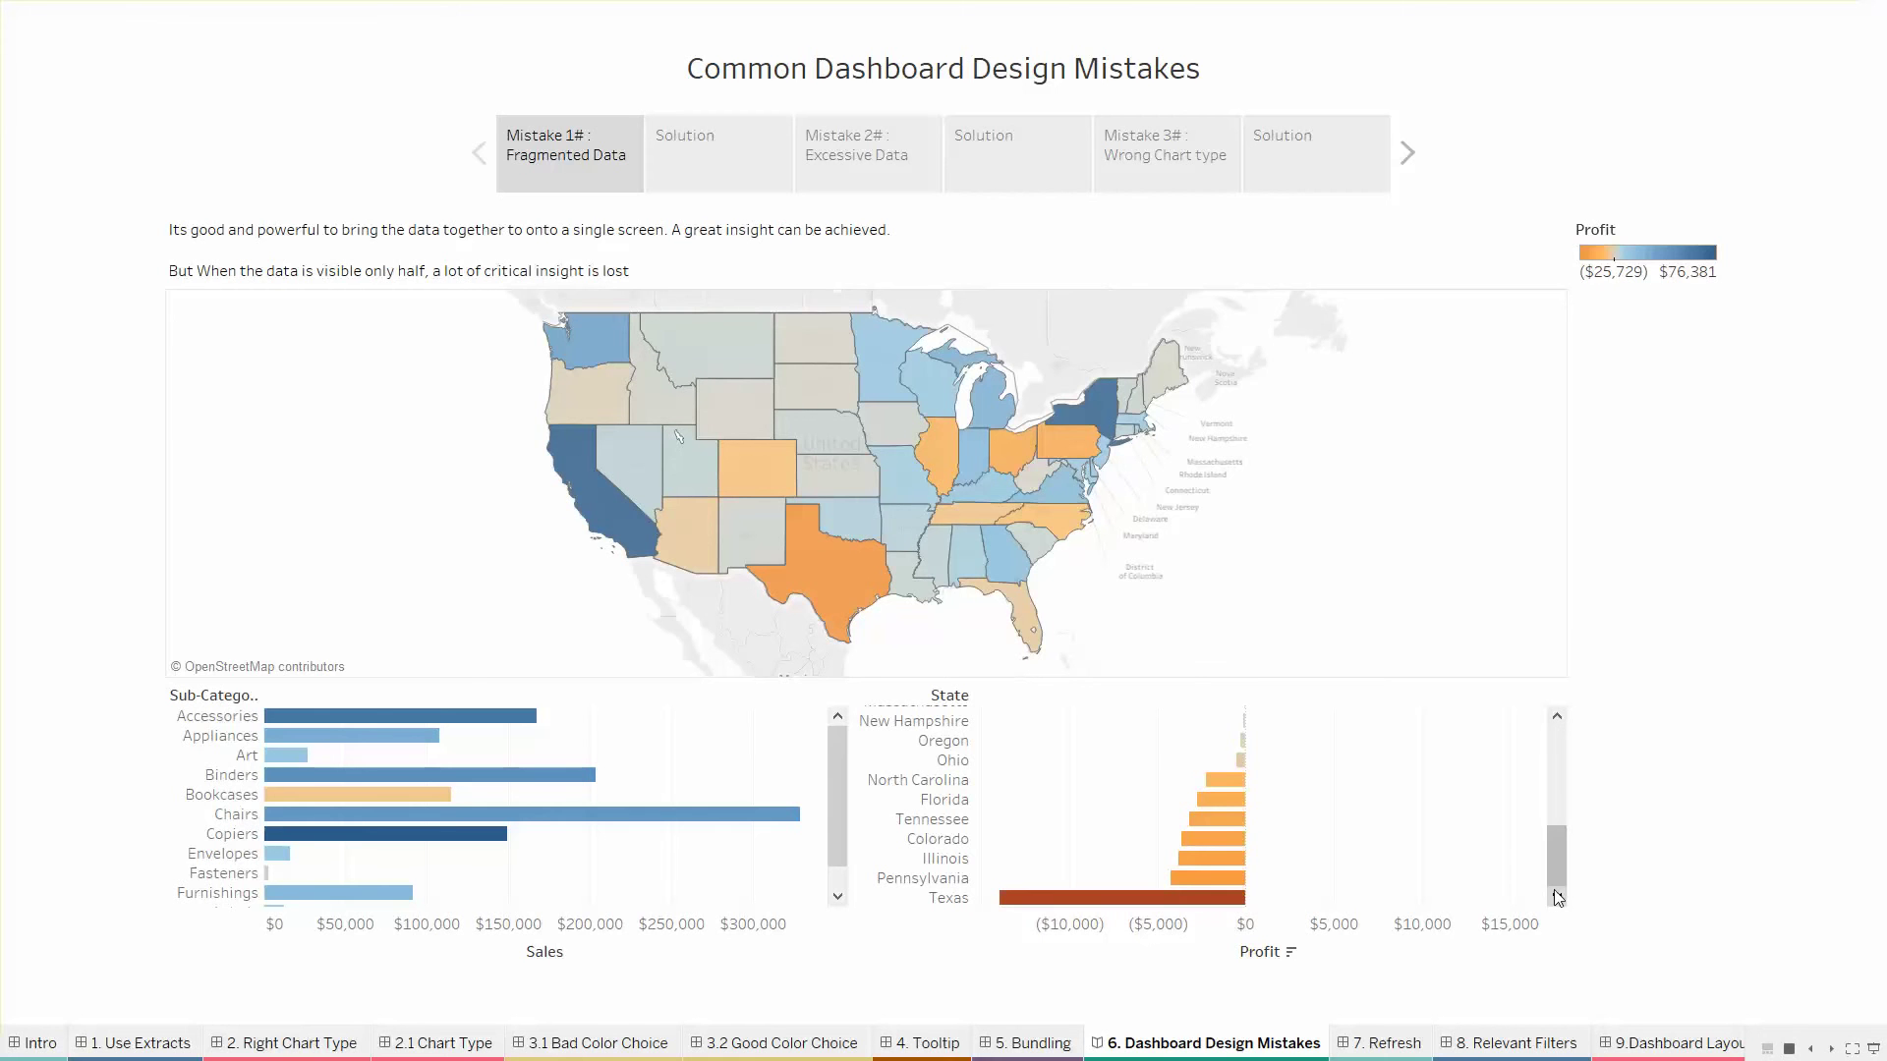
click(745, 167)
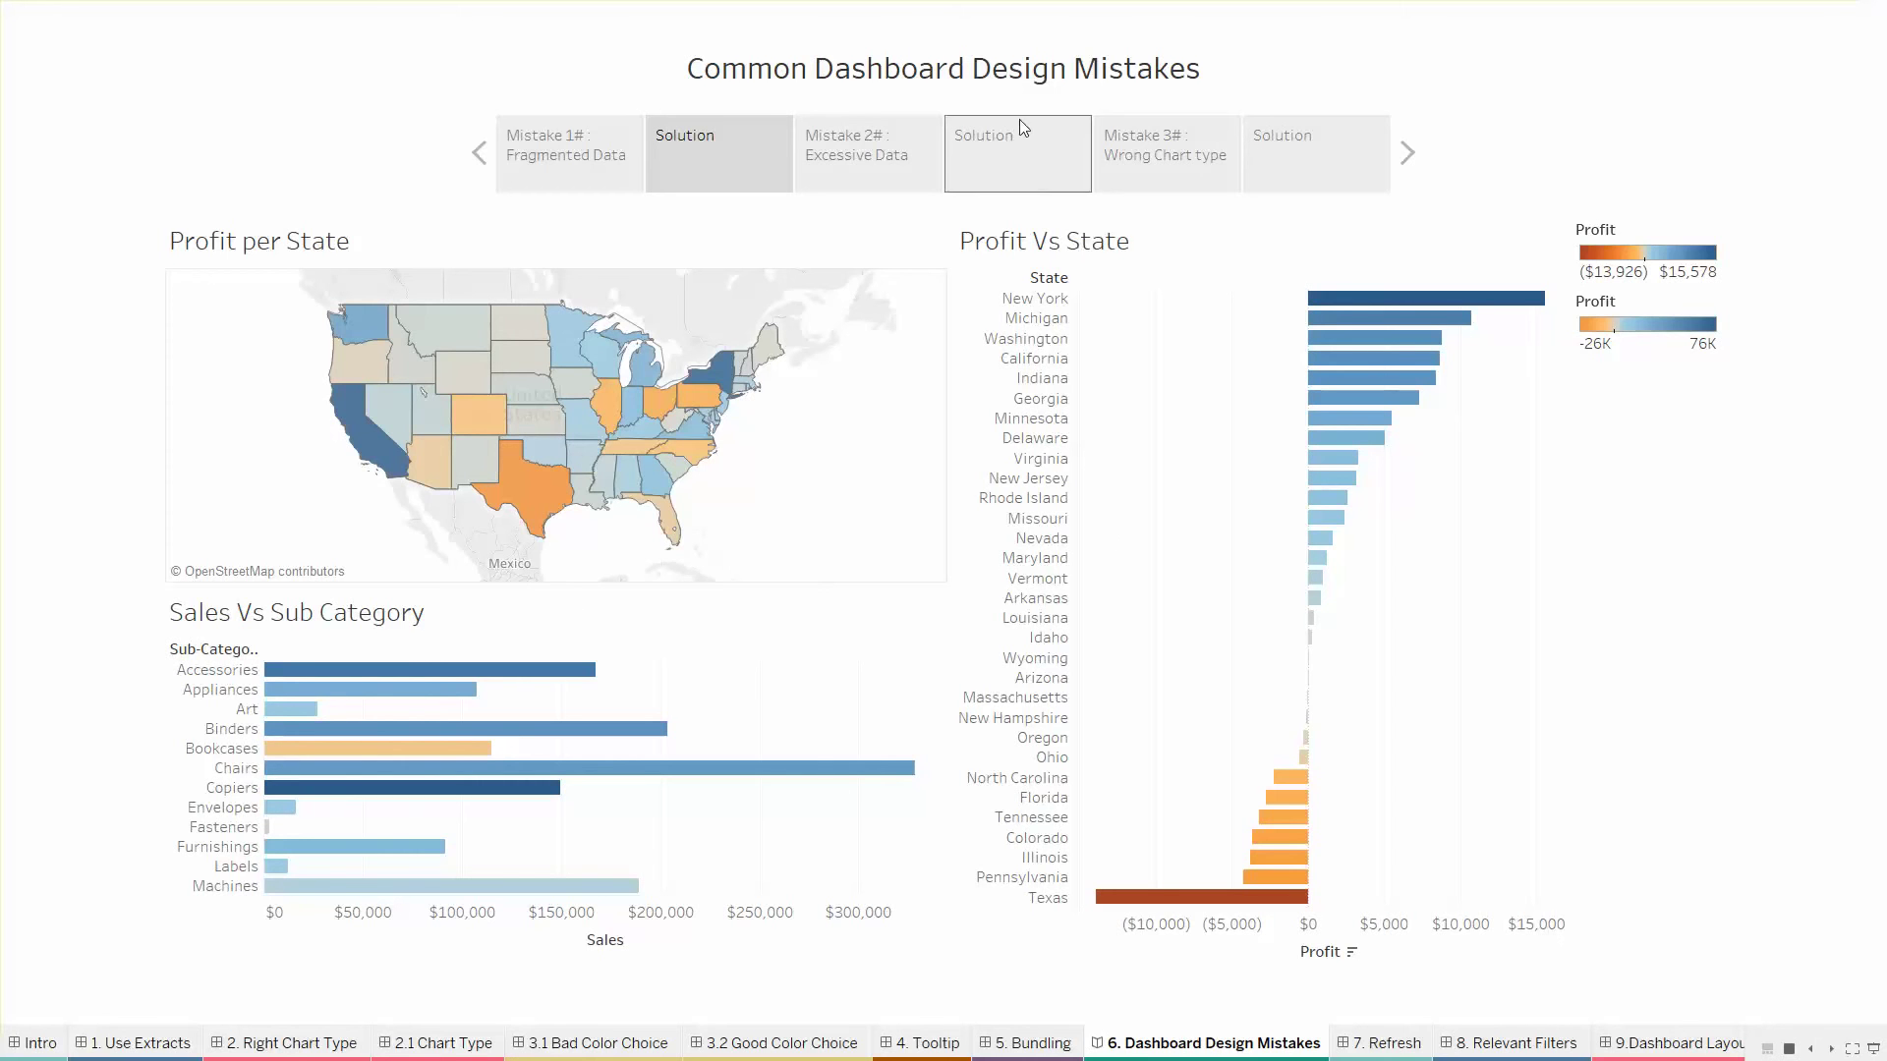
Show the Excessive Data mistake, then its Profit per Category and Order Details solution
click(901, 150)
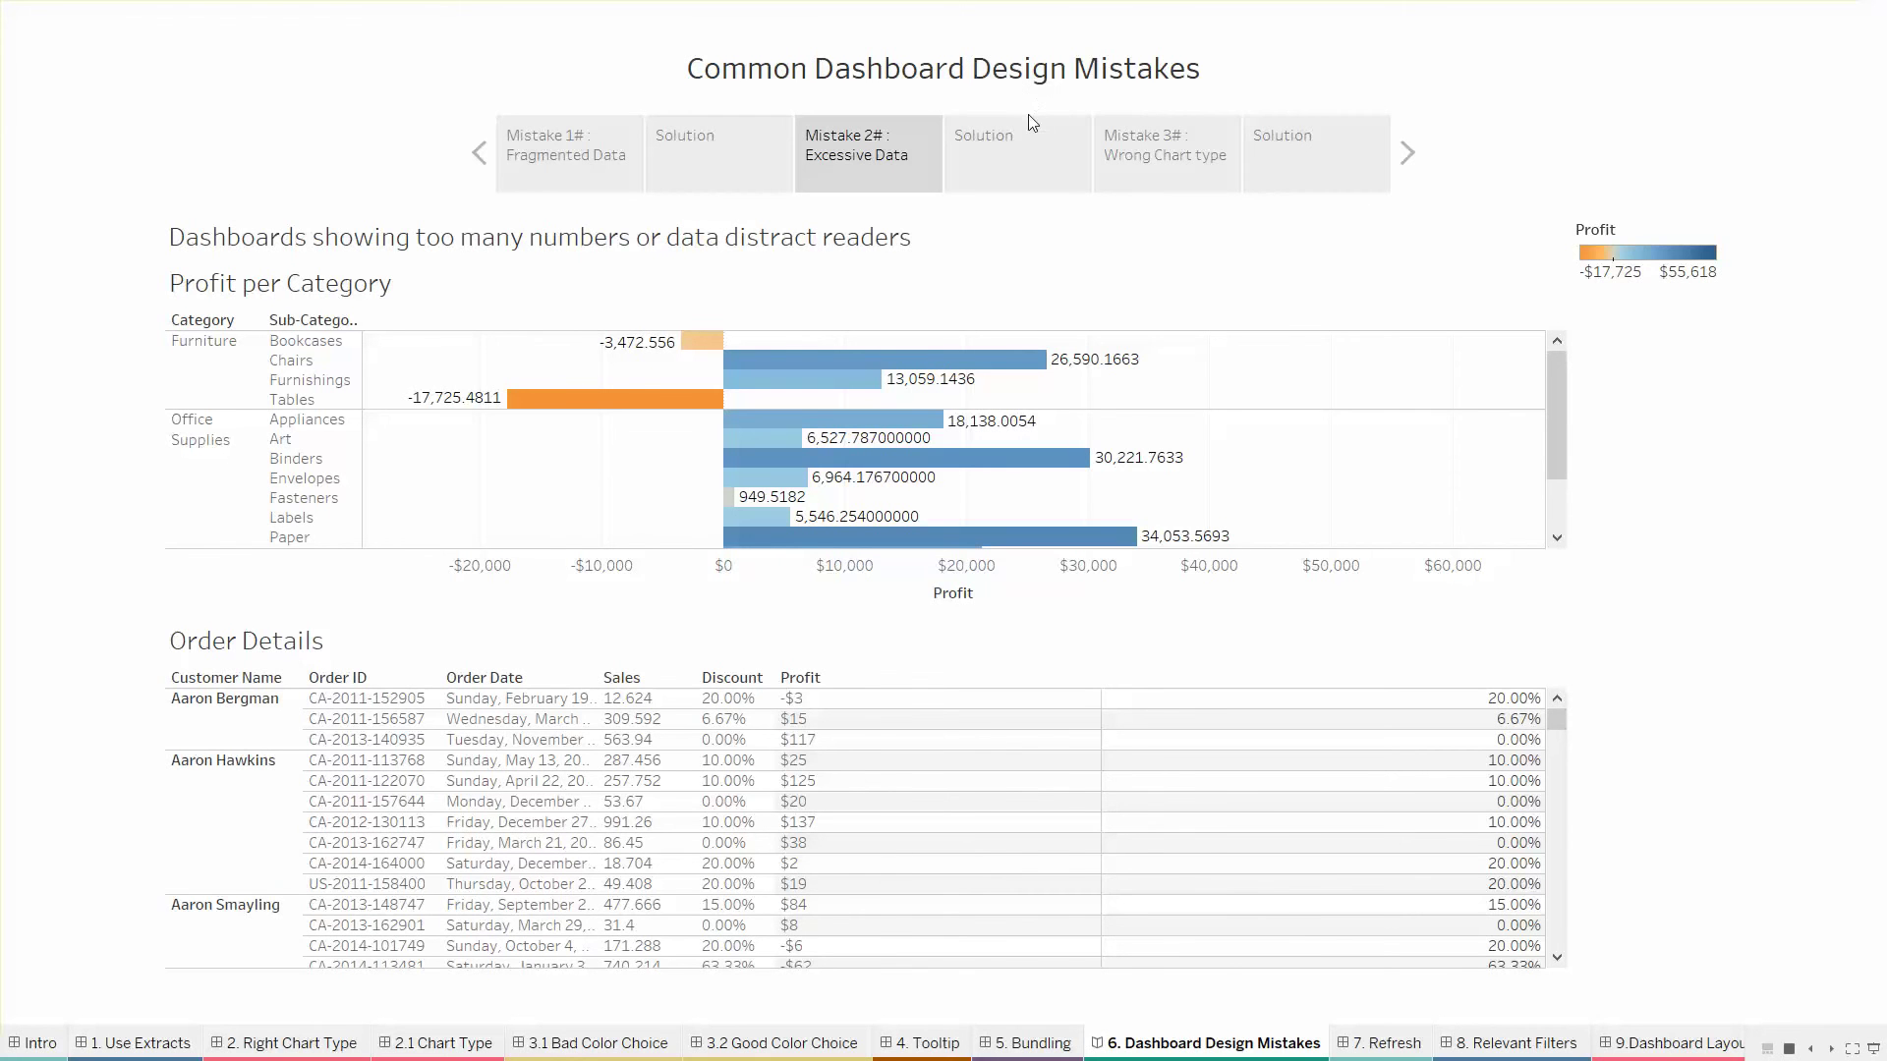
click(1018, 149)
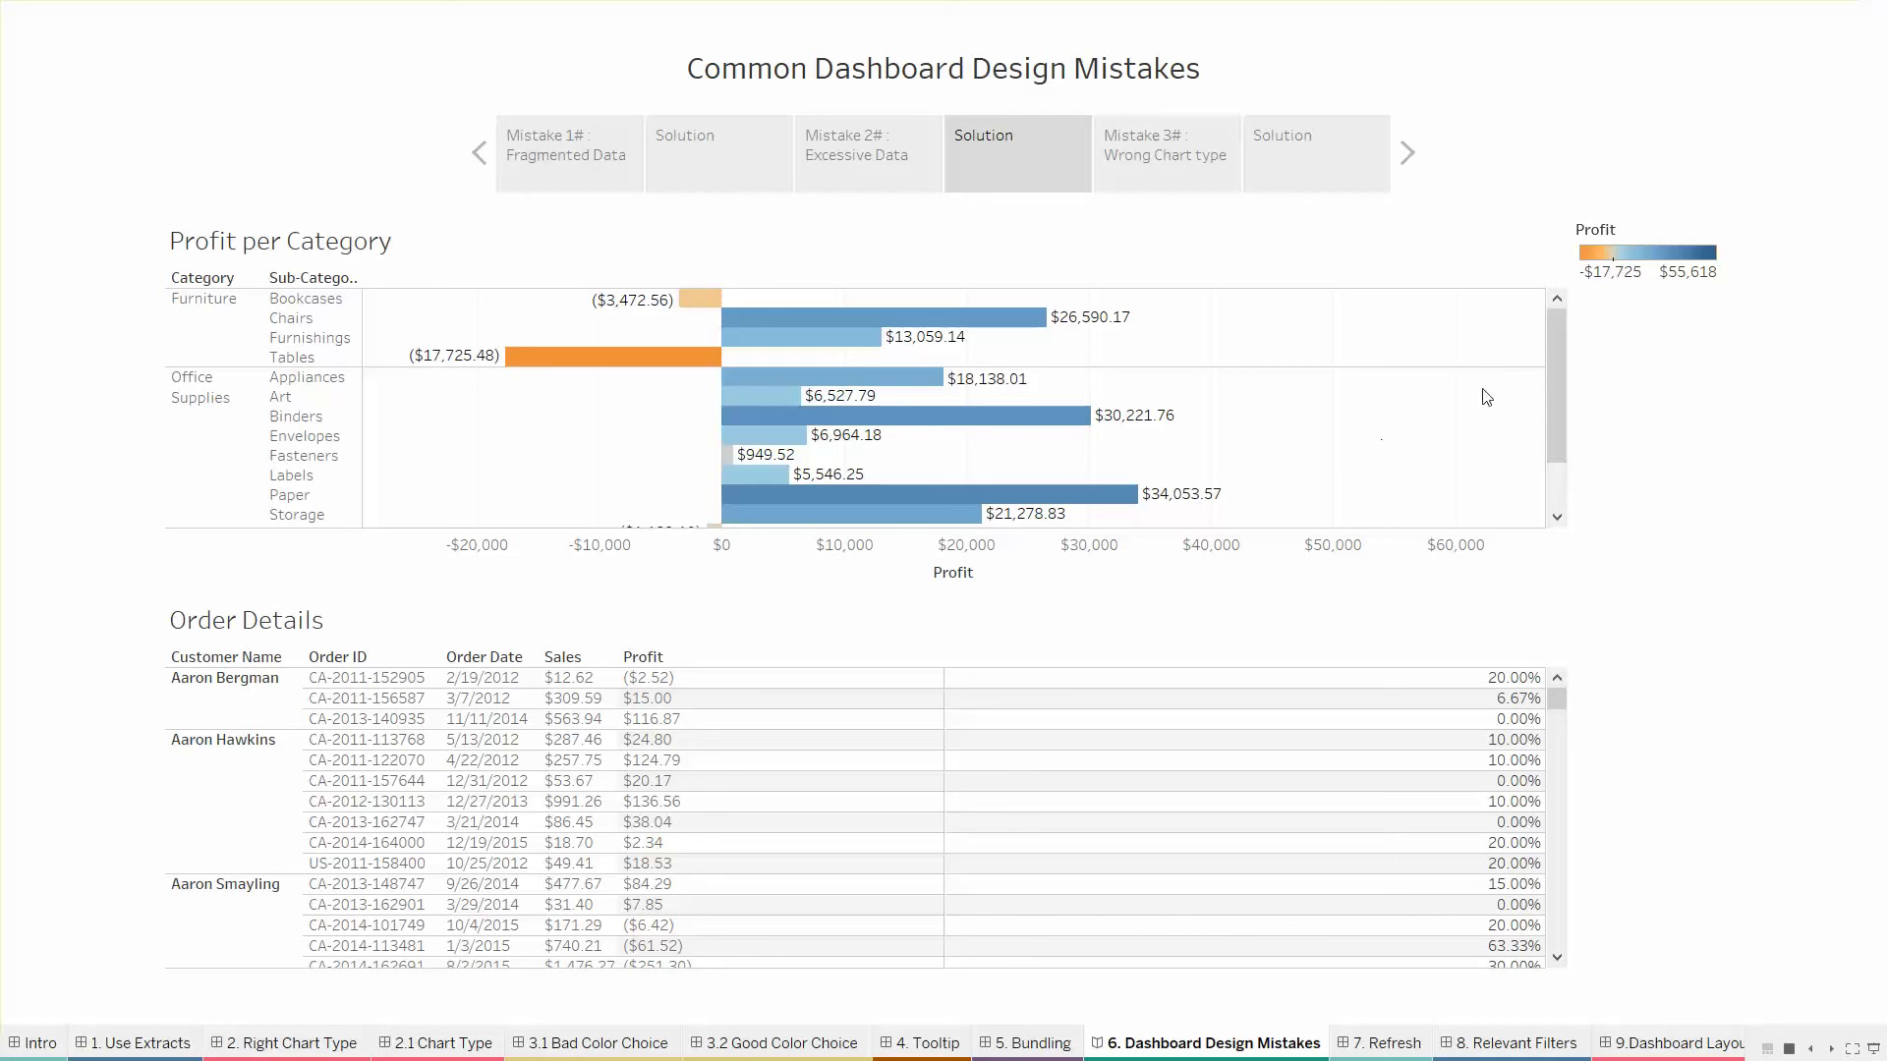
Move on to Mistake 3#: Wrong Chart type, with monthly actual versus scheduled days-to-ship bars
click(1151, 188)
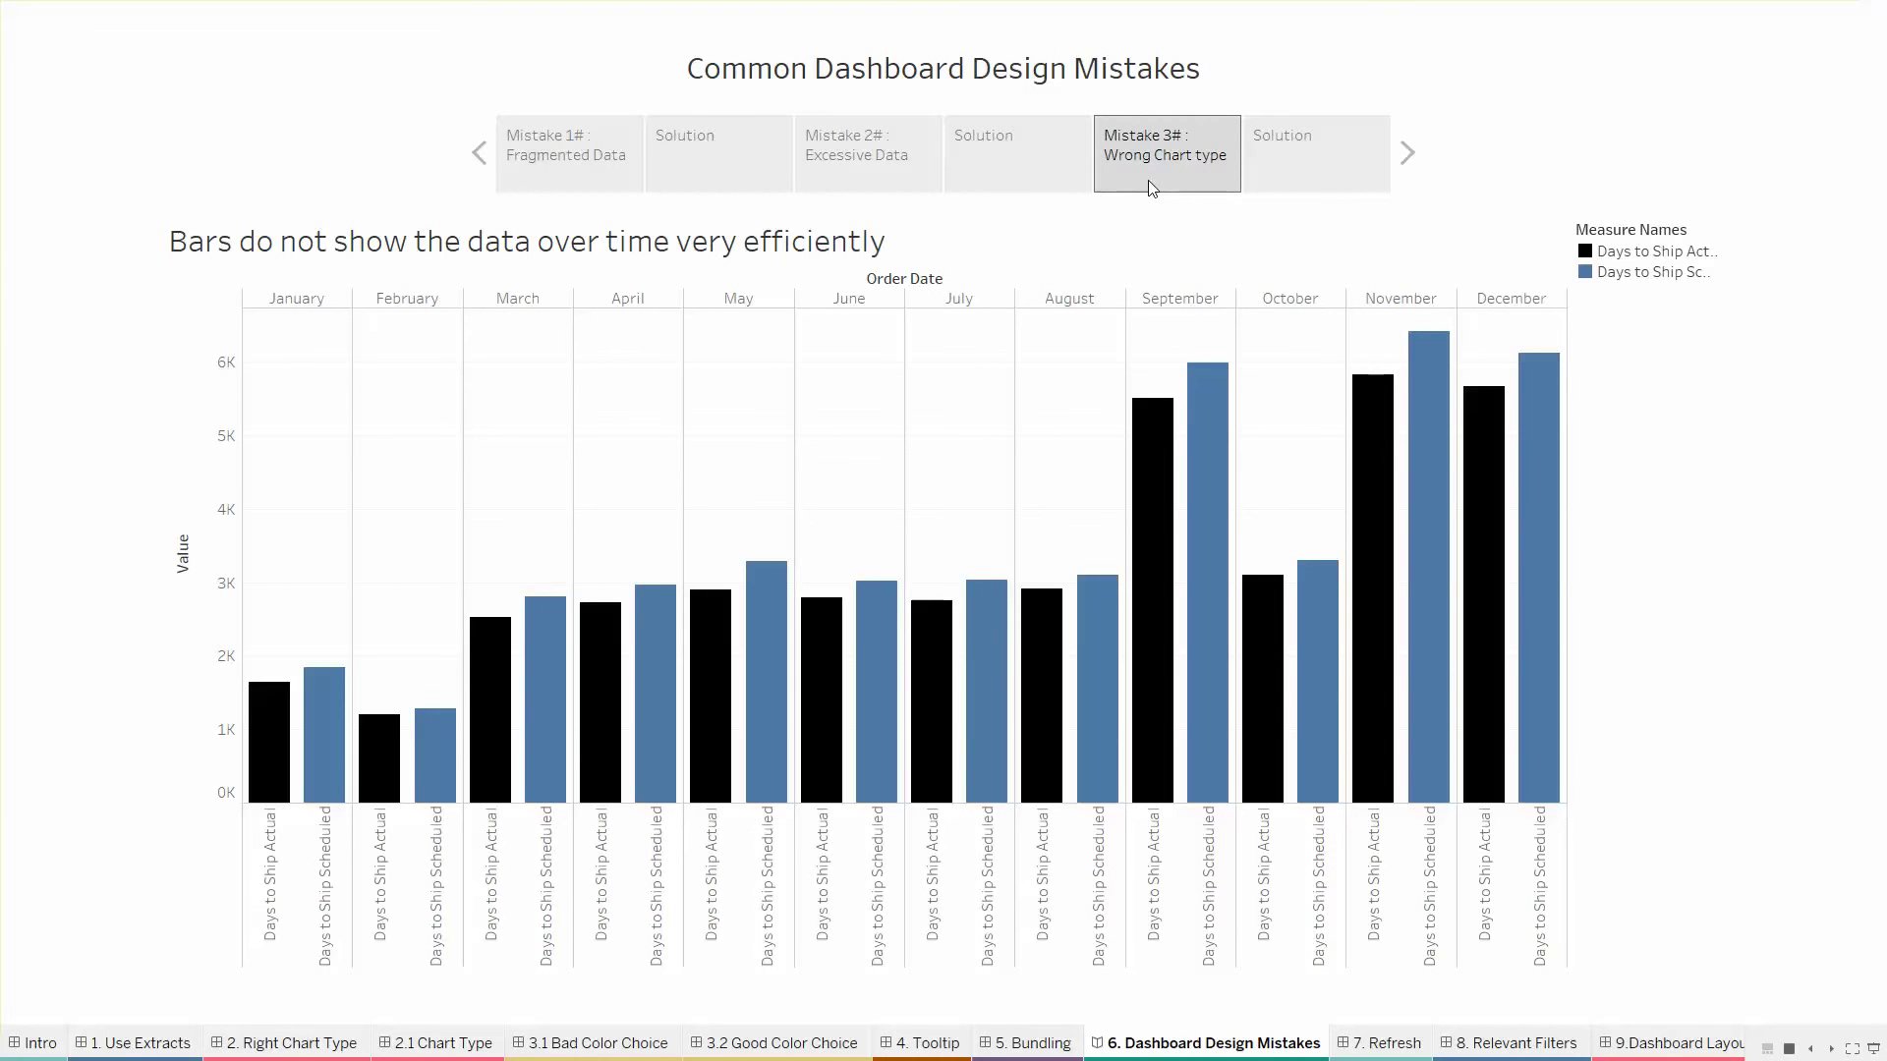
Show the Solution story point for the line chart, then go to the 7. Refresh profit-per-customer map
click(1293, 156)
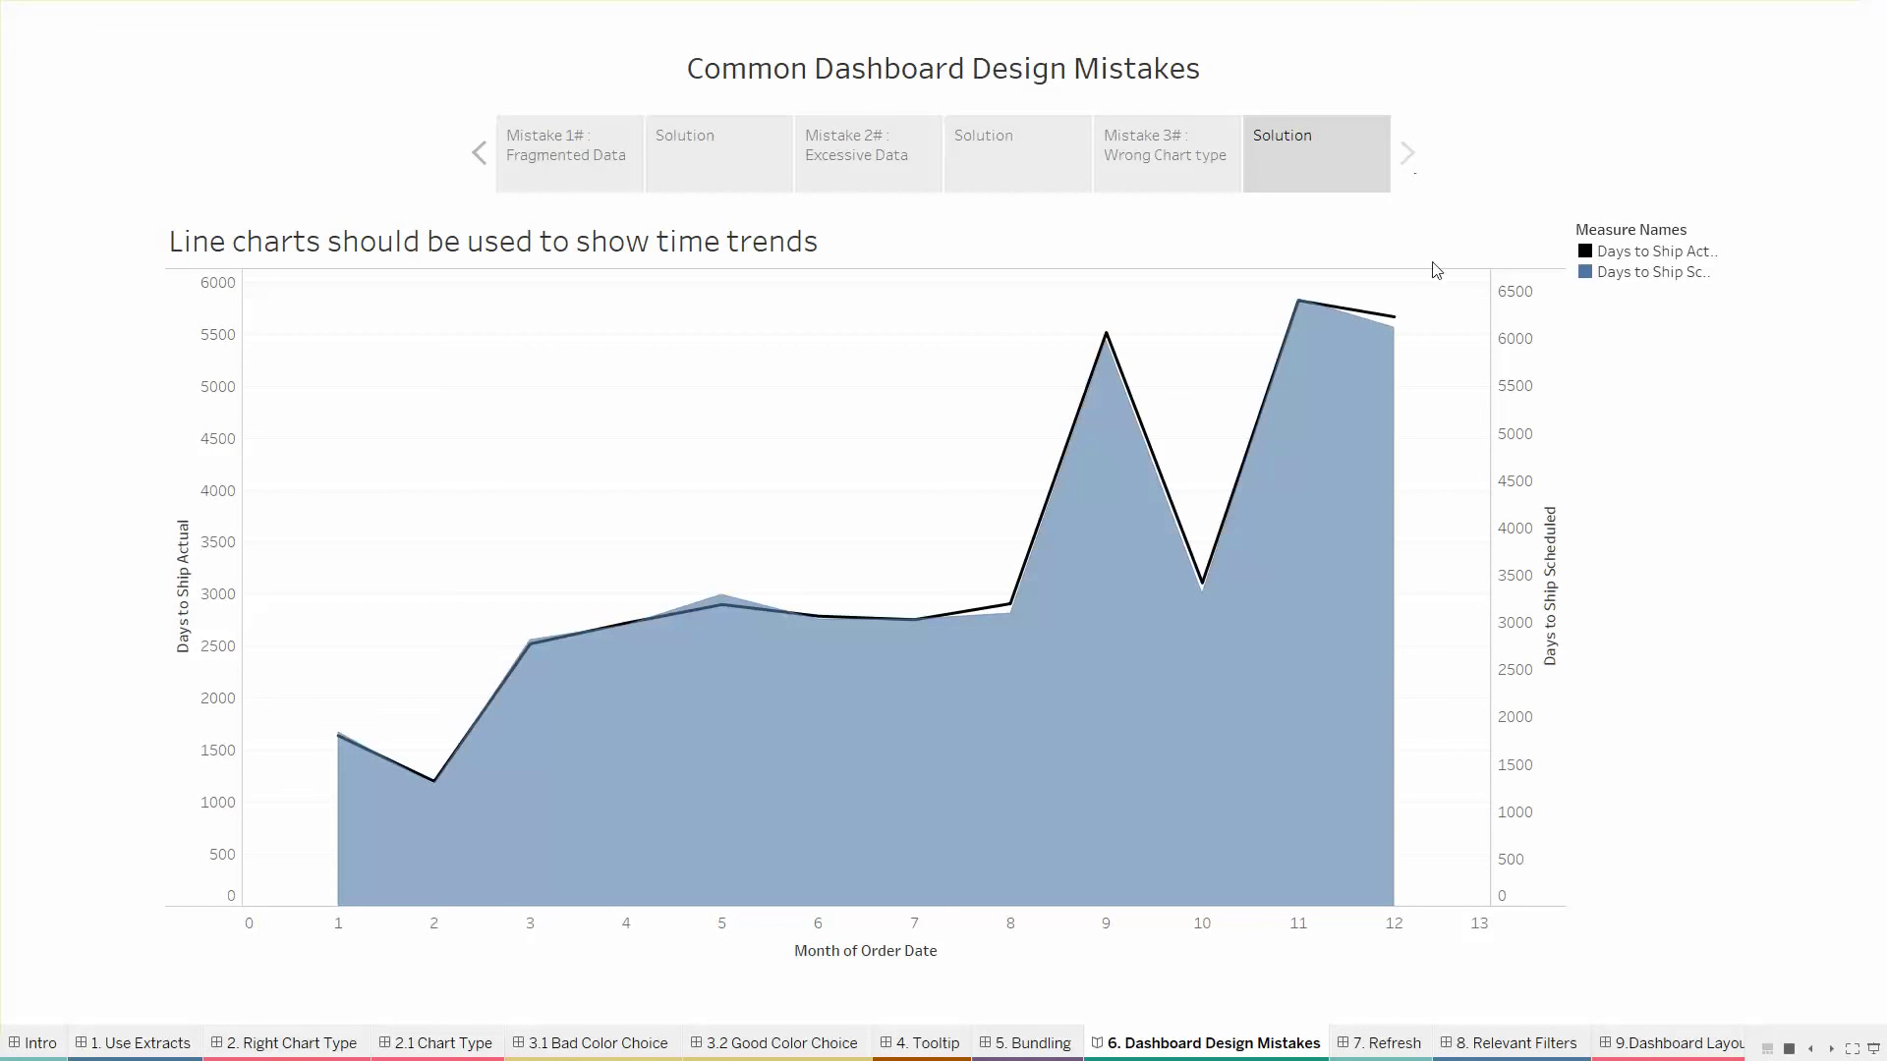
click(1377, 1046)
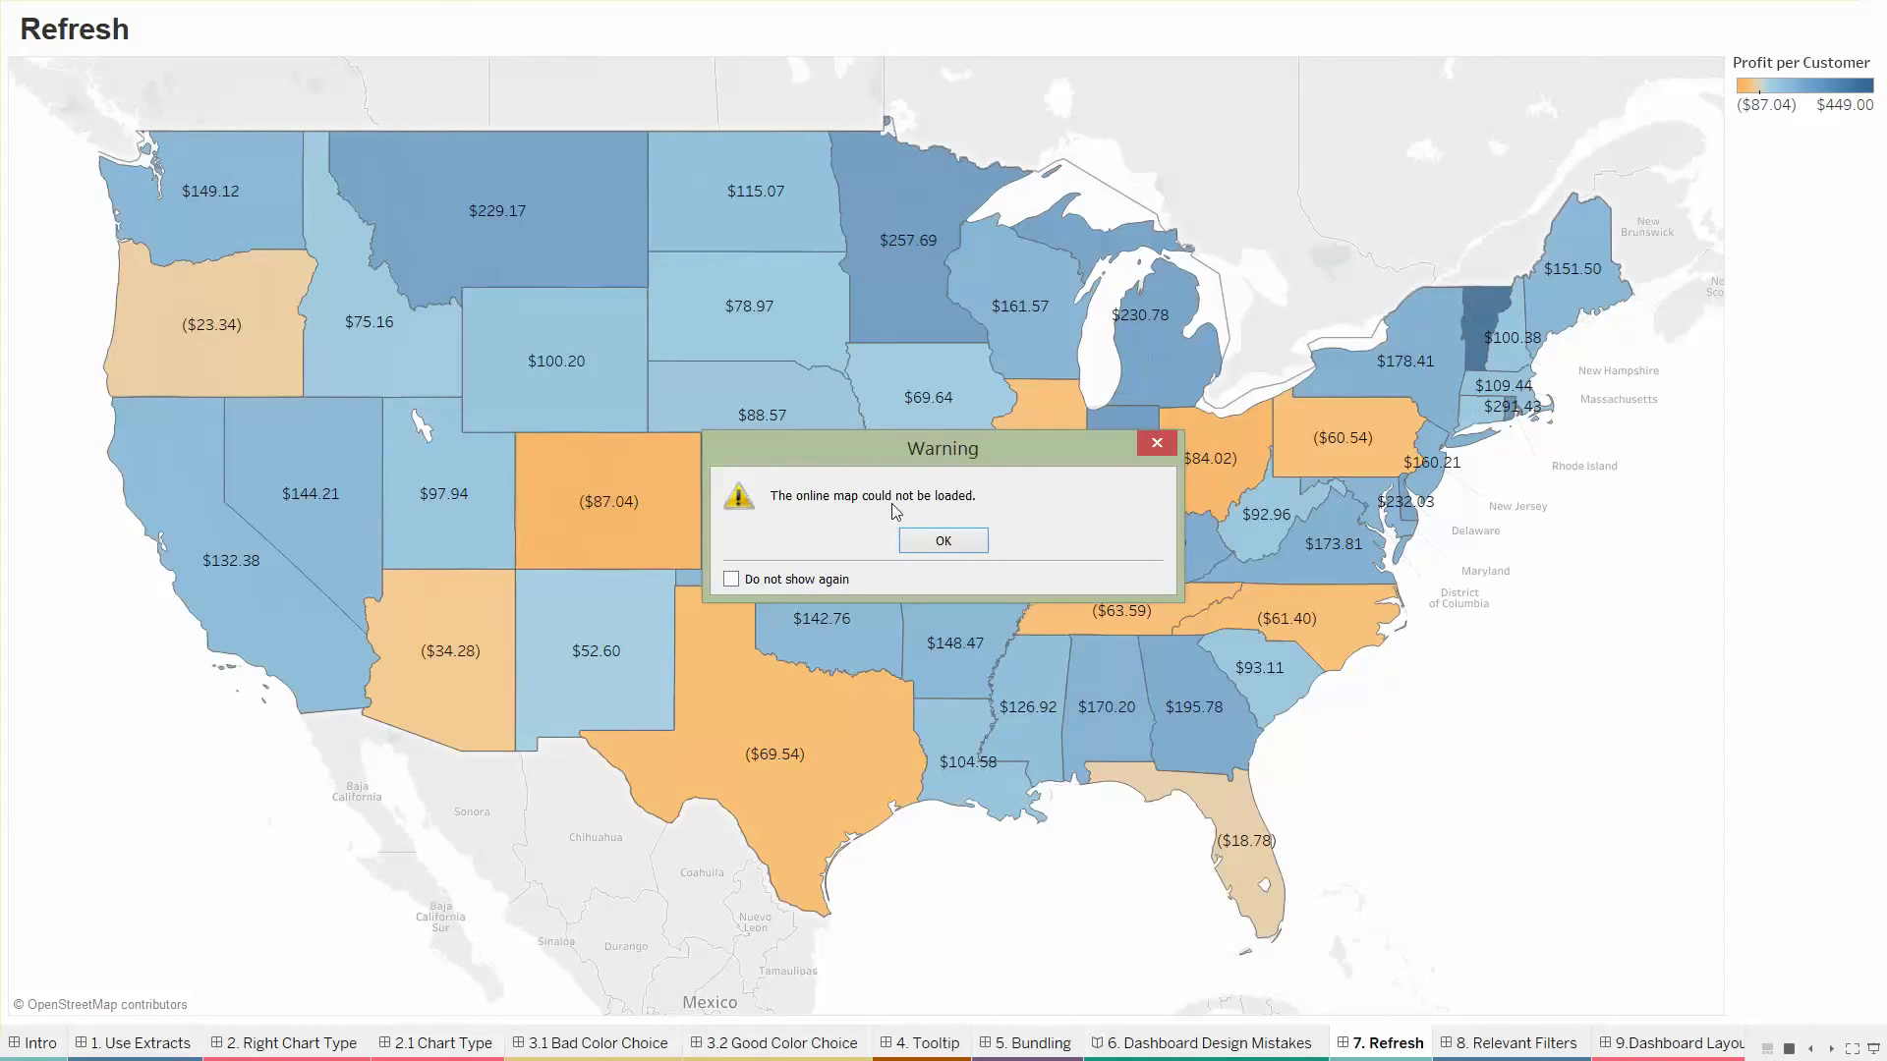
Dismiss the online-map warning and exit full-screen presentation on the Refresh dashboard
click(934, 548)
mouse_move(599, 448)
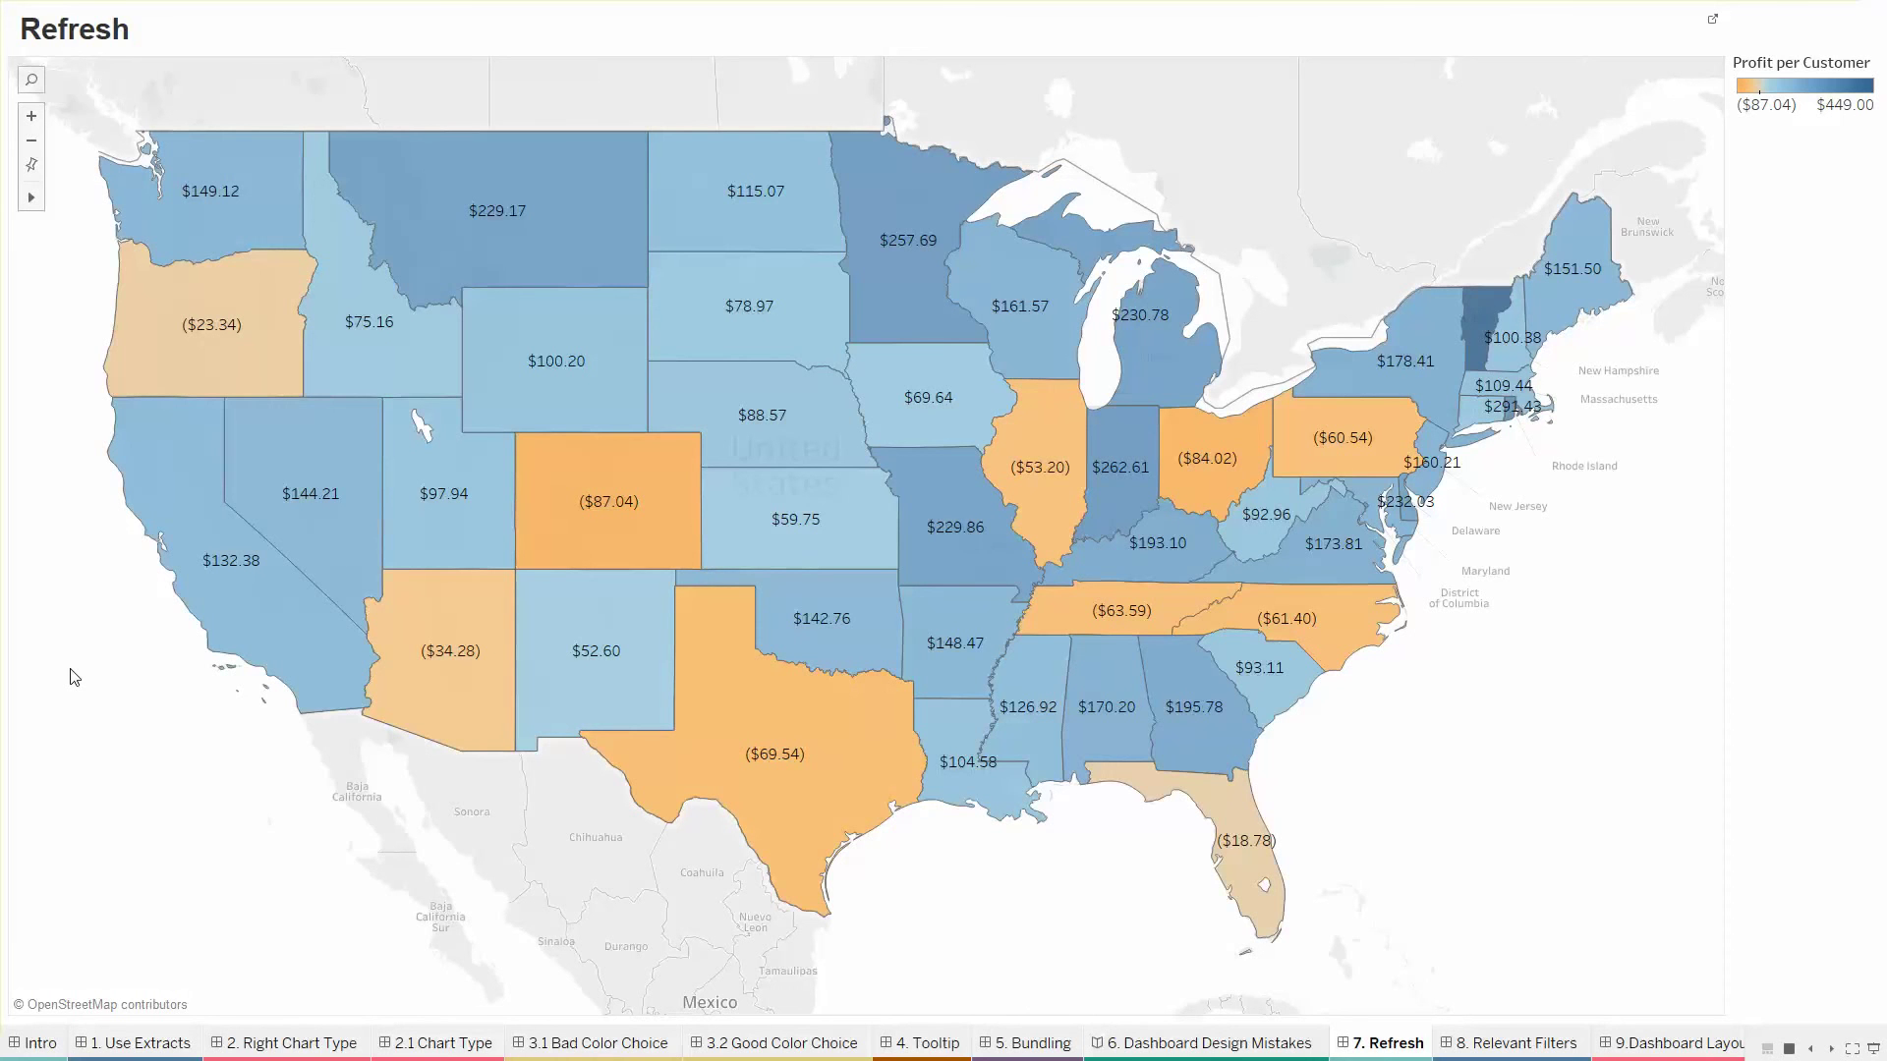
key(Escape)
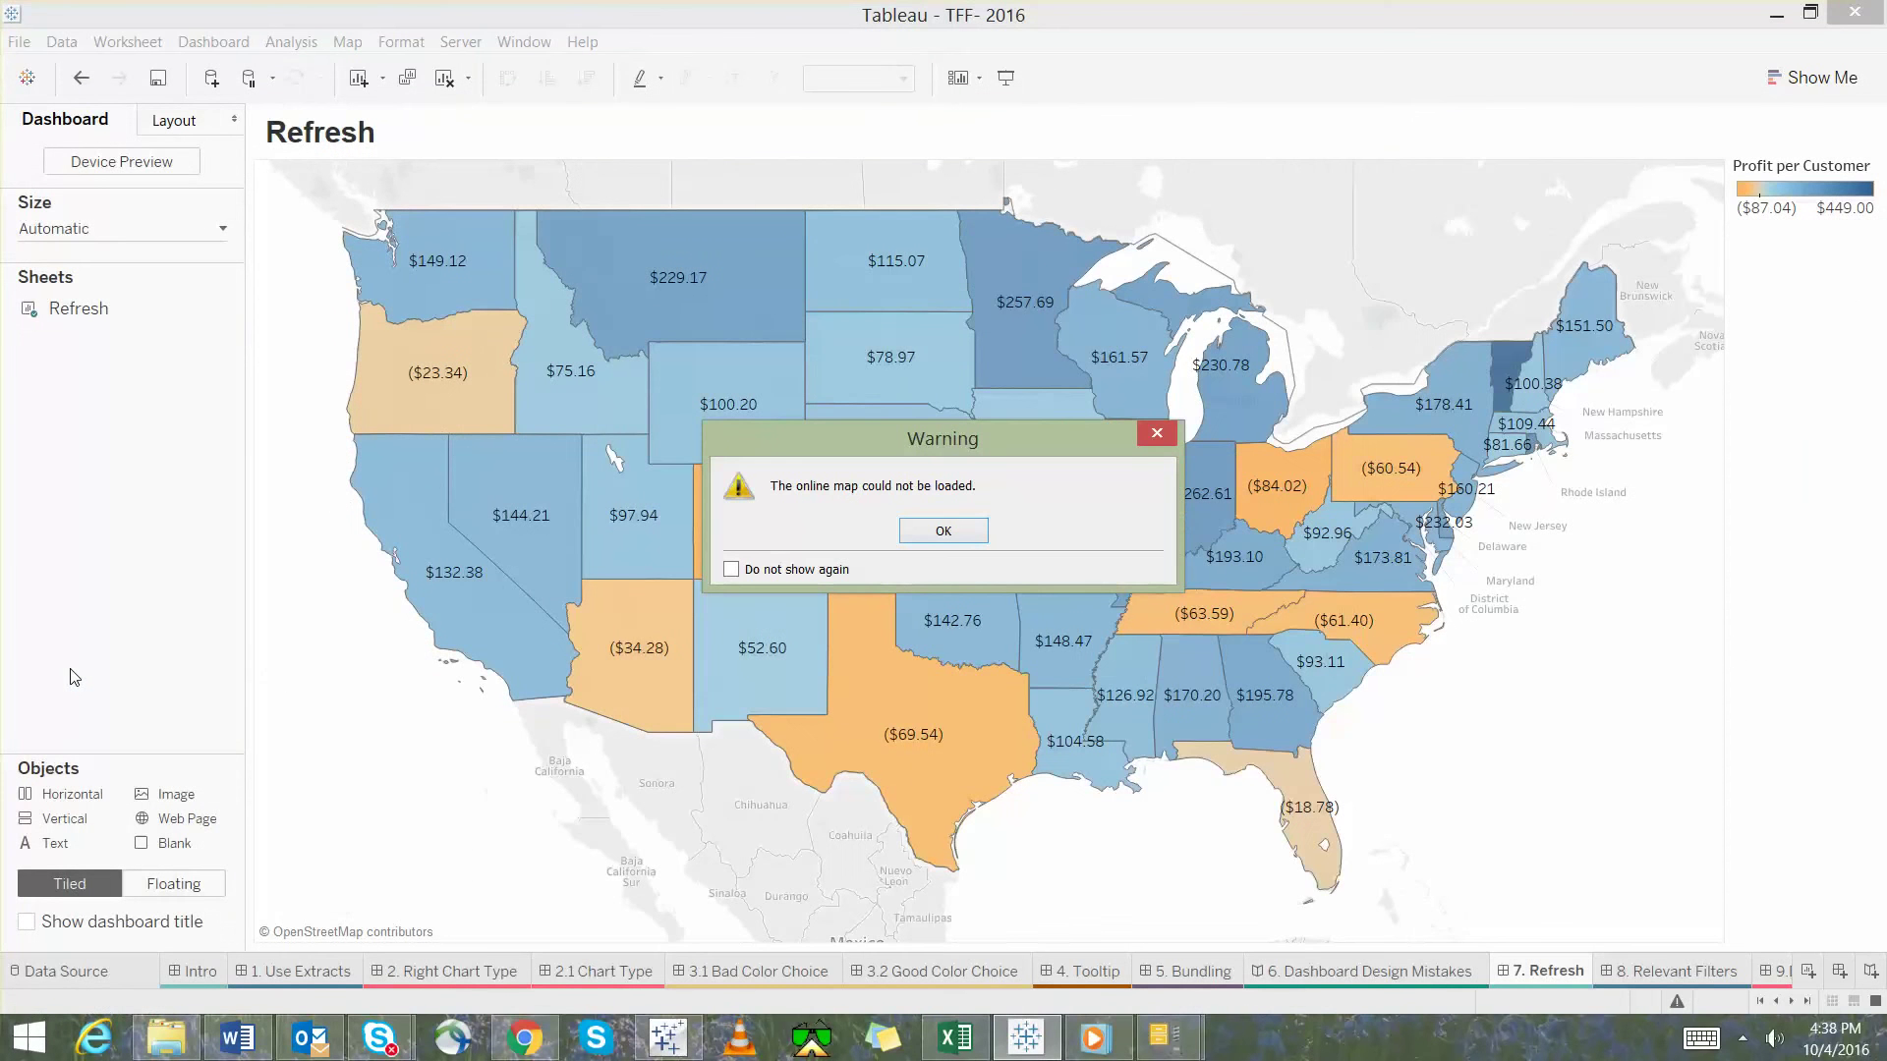
Retitle the dashboard 'which uses <Data Source Name> was last refreshed on <Data Update Time>'
click(1159, 438)
double_click(375, 148)
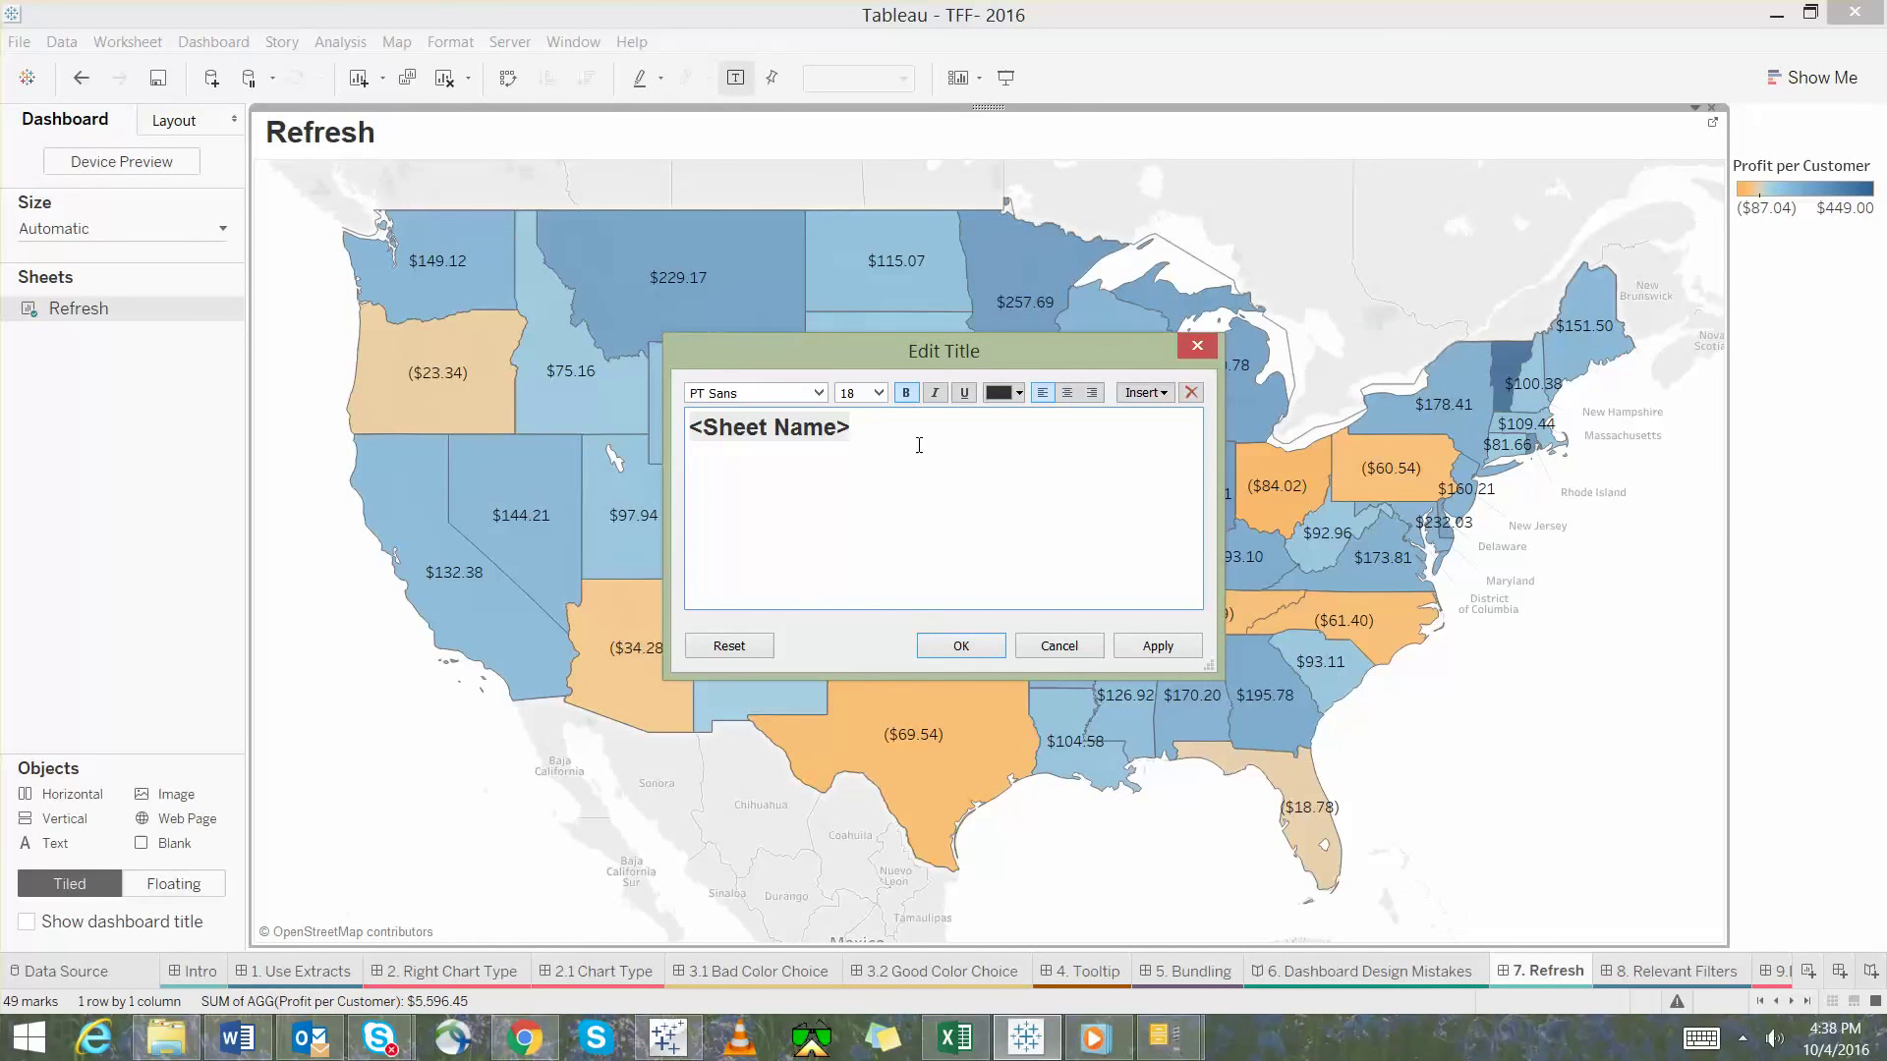
text(which uses)
click(1148, 393)
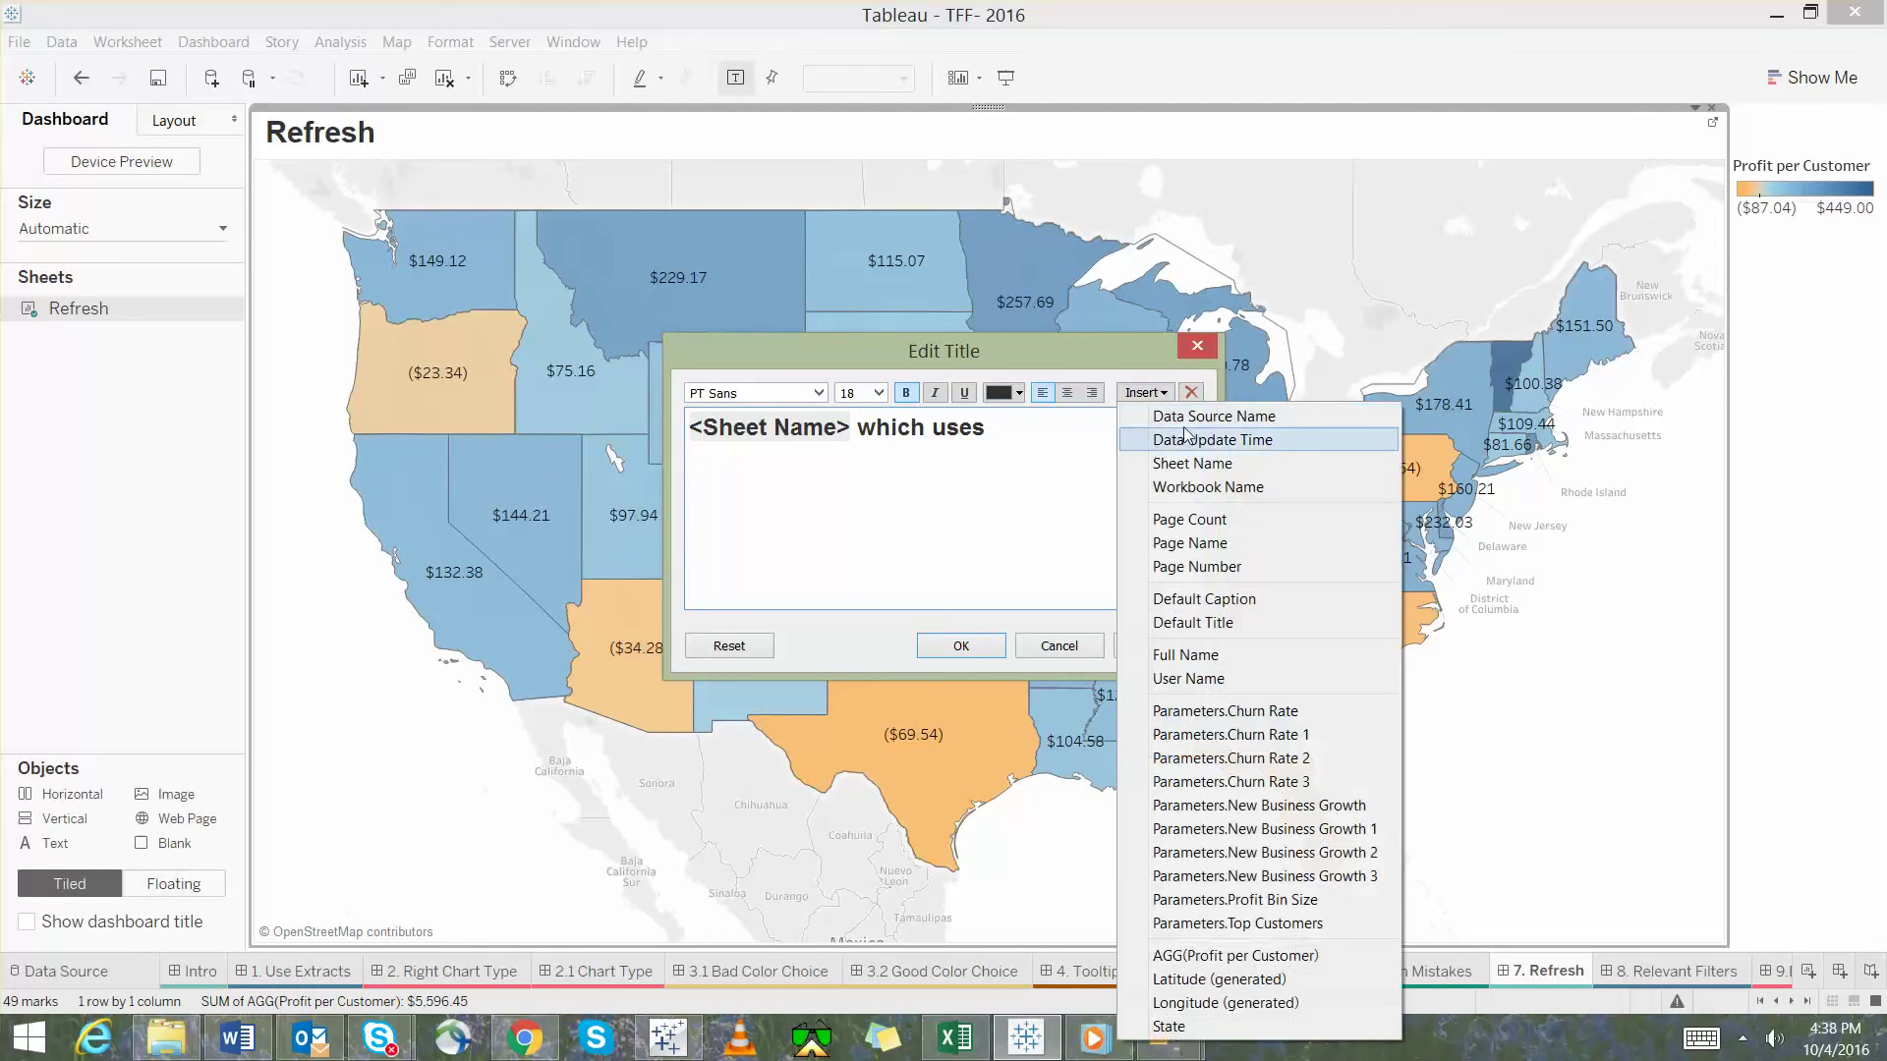
click(1189, 417)
text(wa)
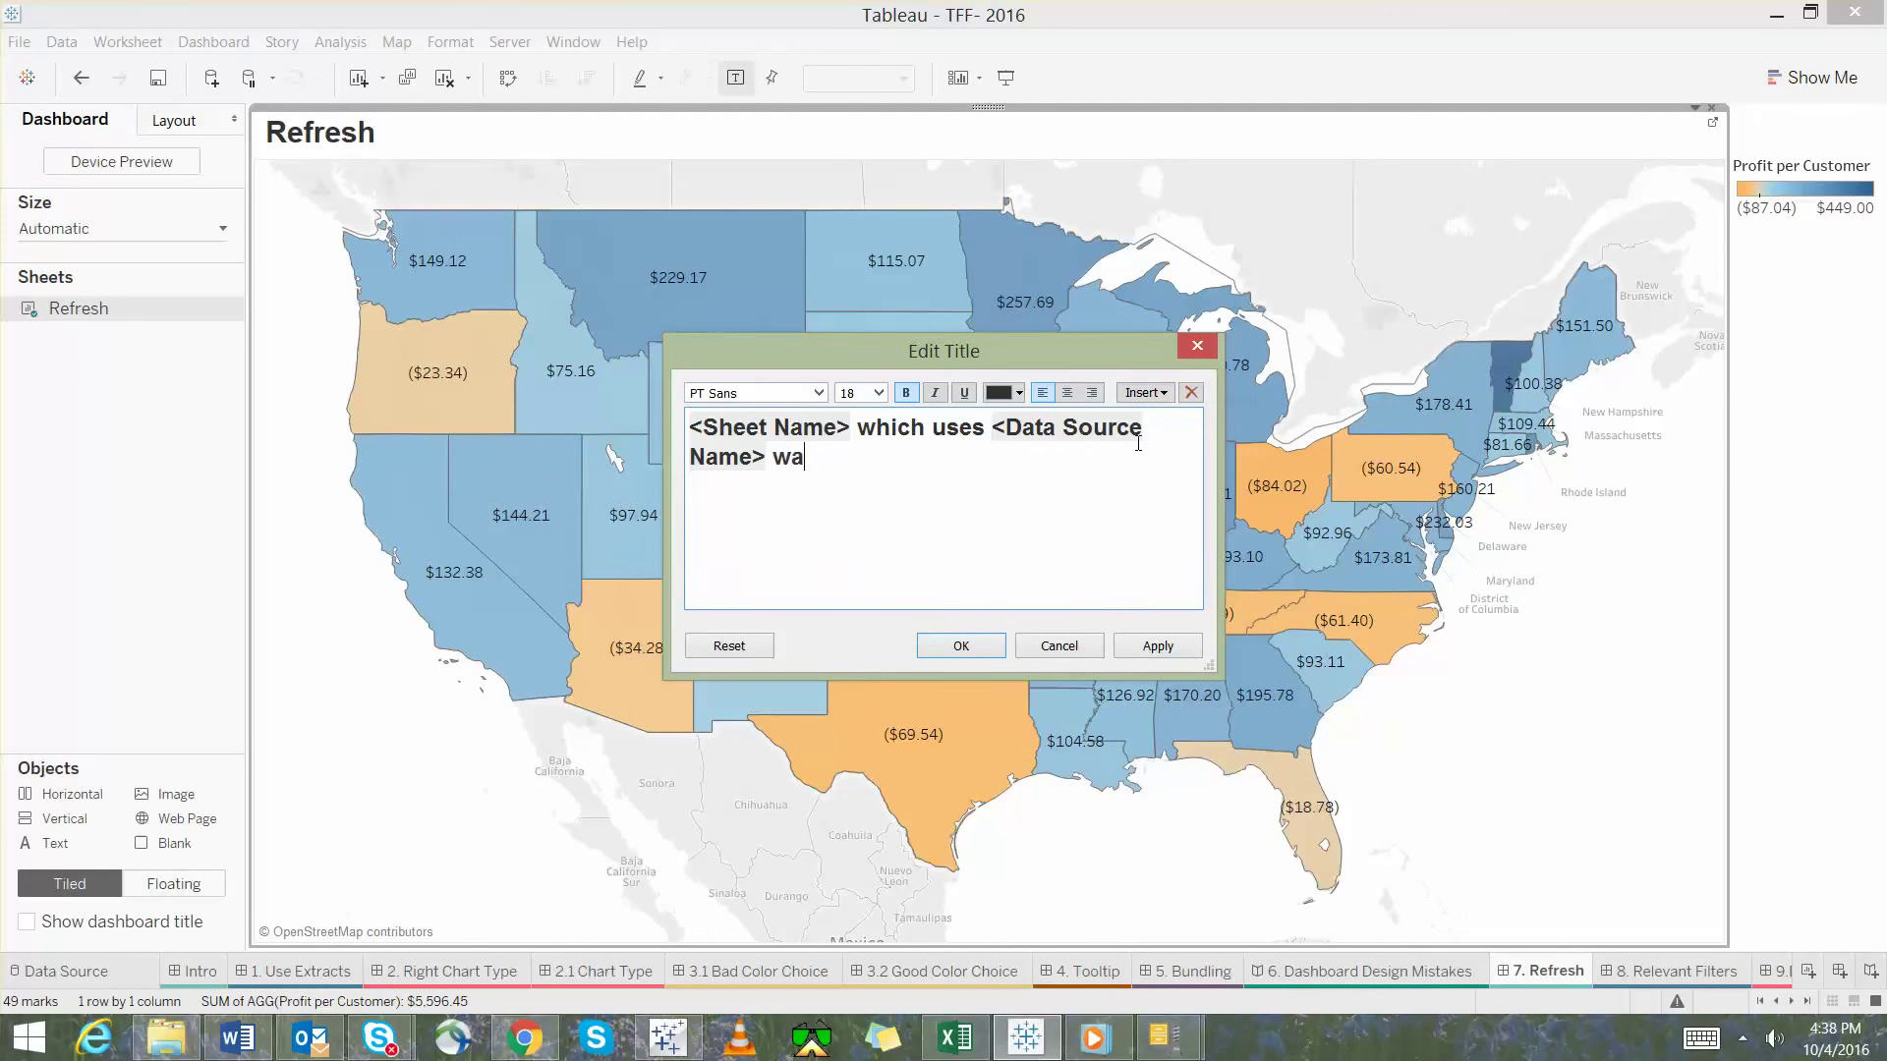
text(s last refreshed on)
click(1145, 392)
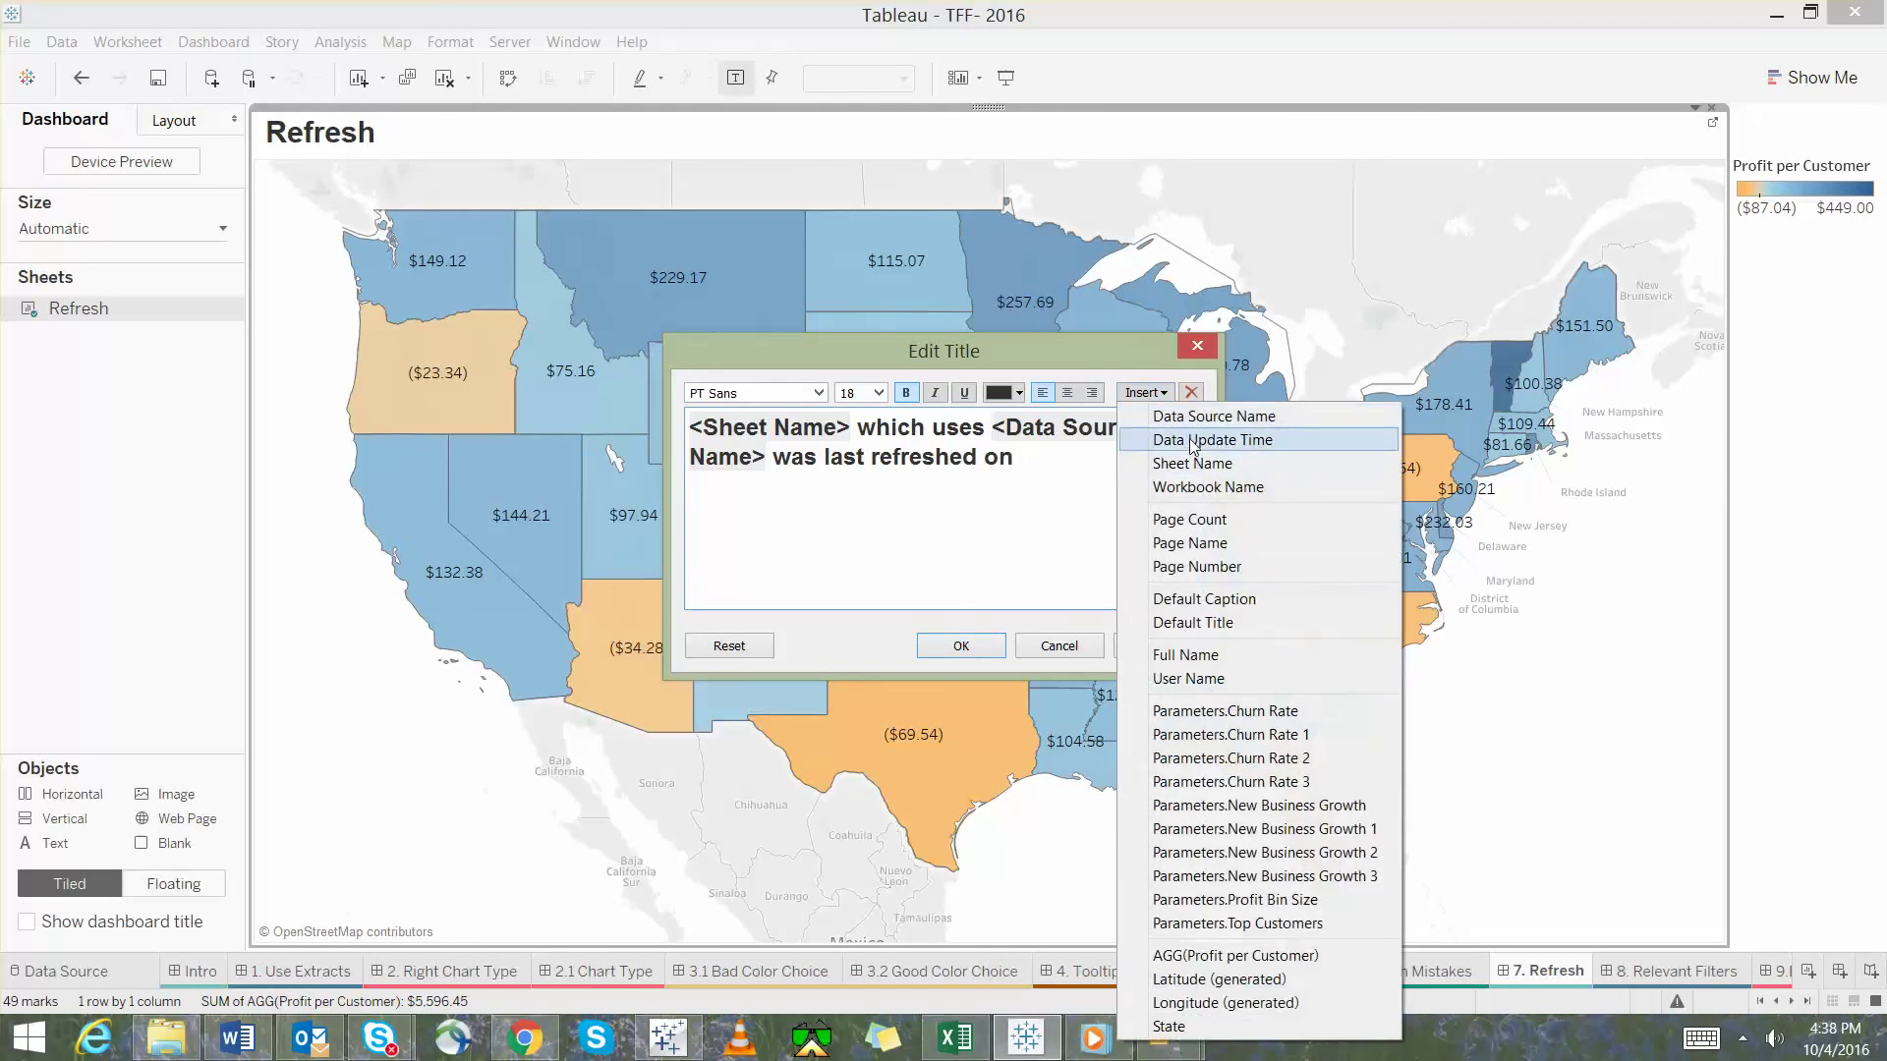
click(1201, 441)
click(1154, 647)
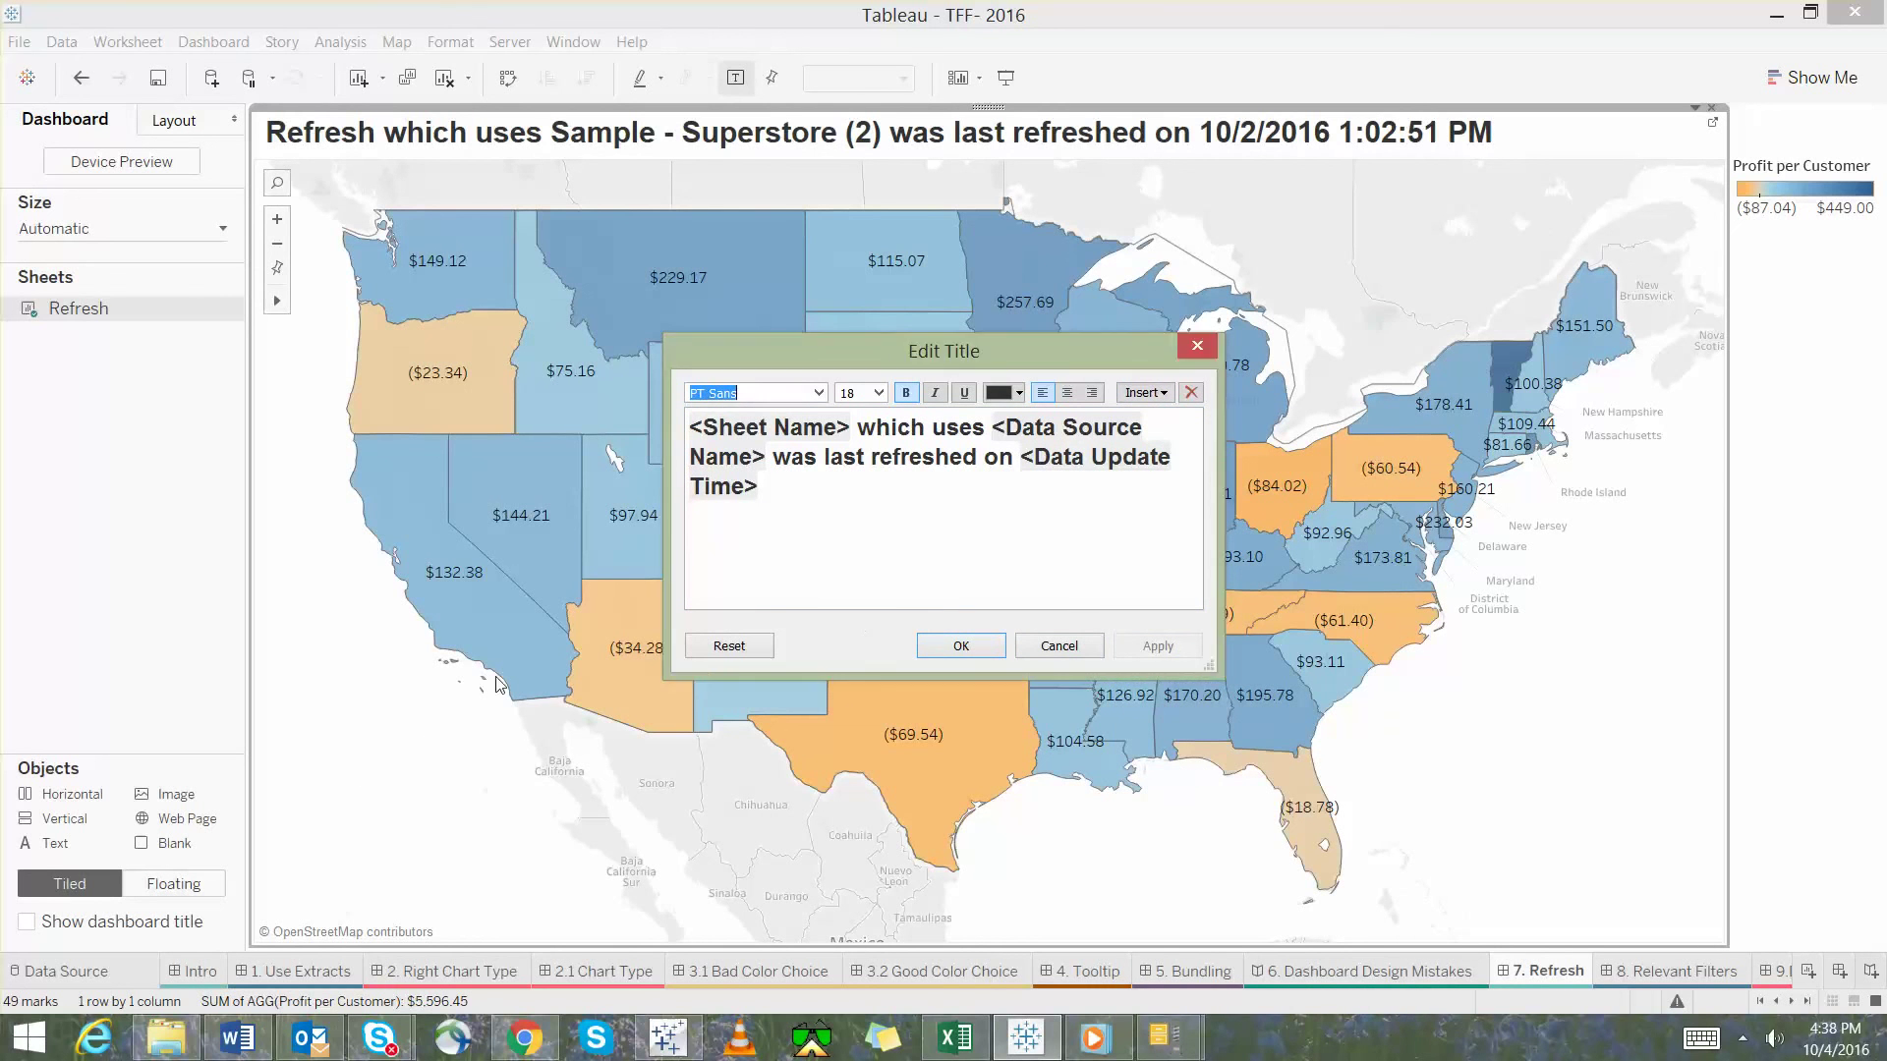
click(958, 647)
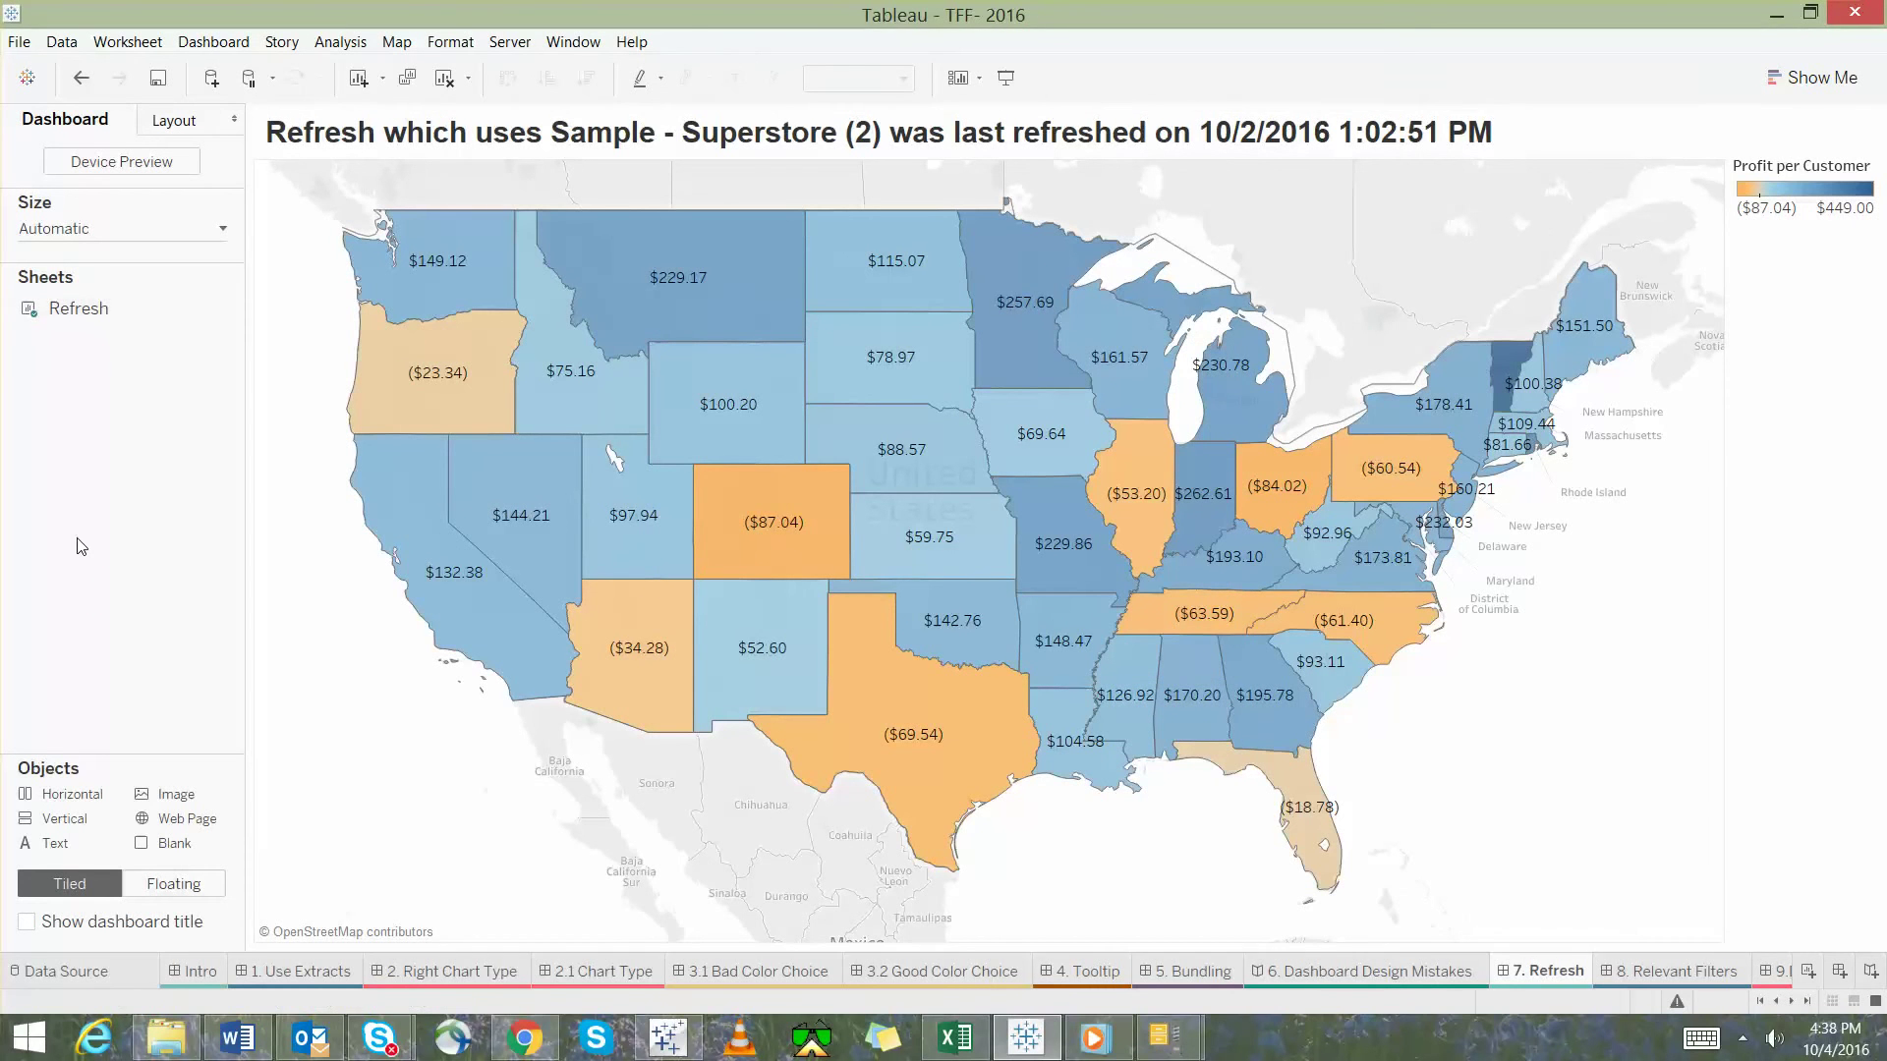
key(F7)
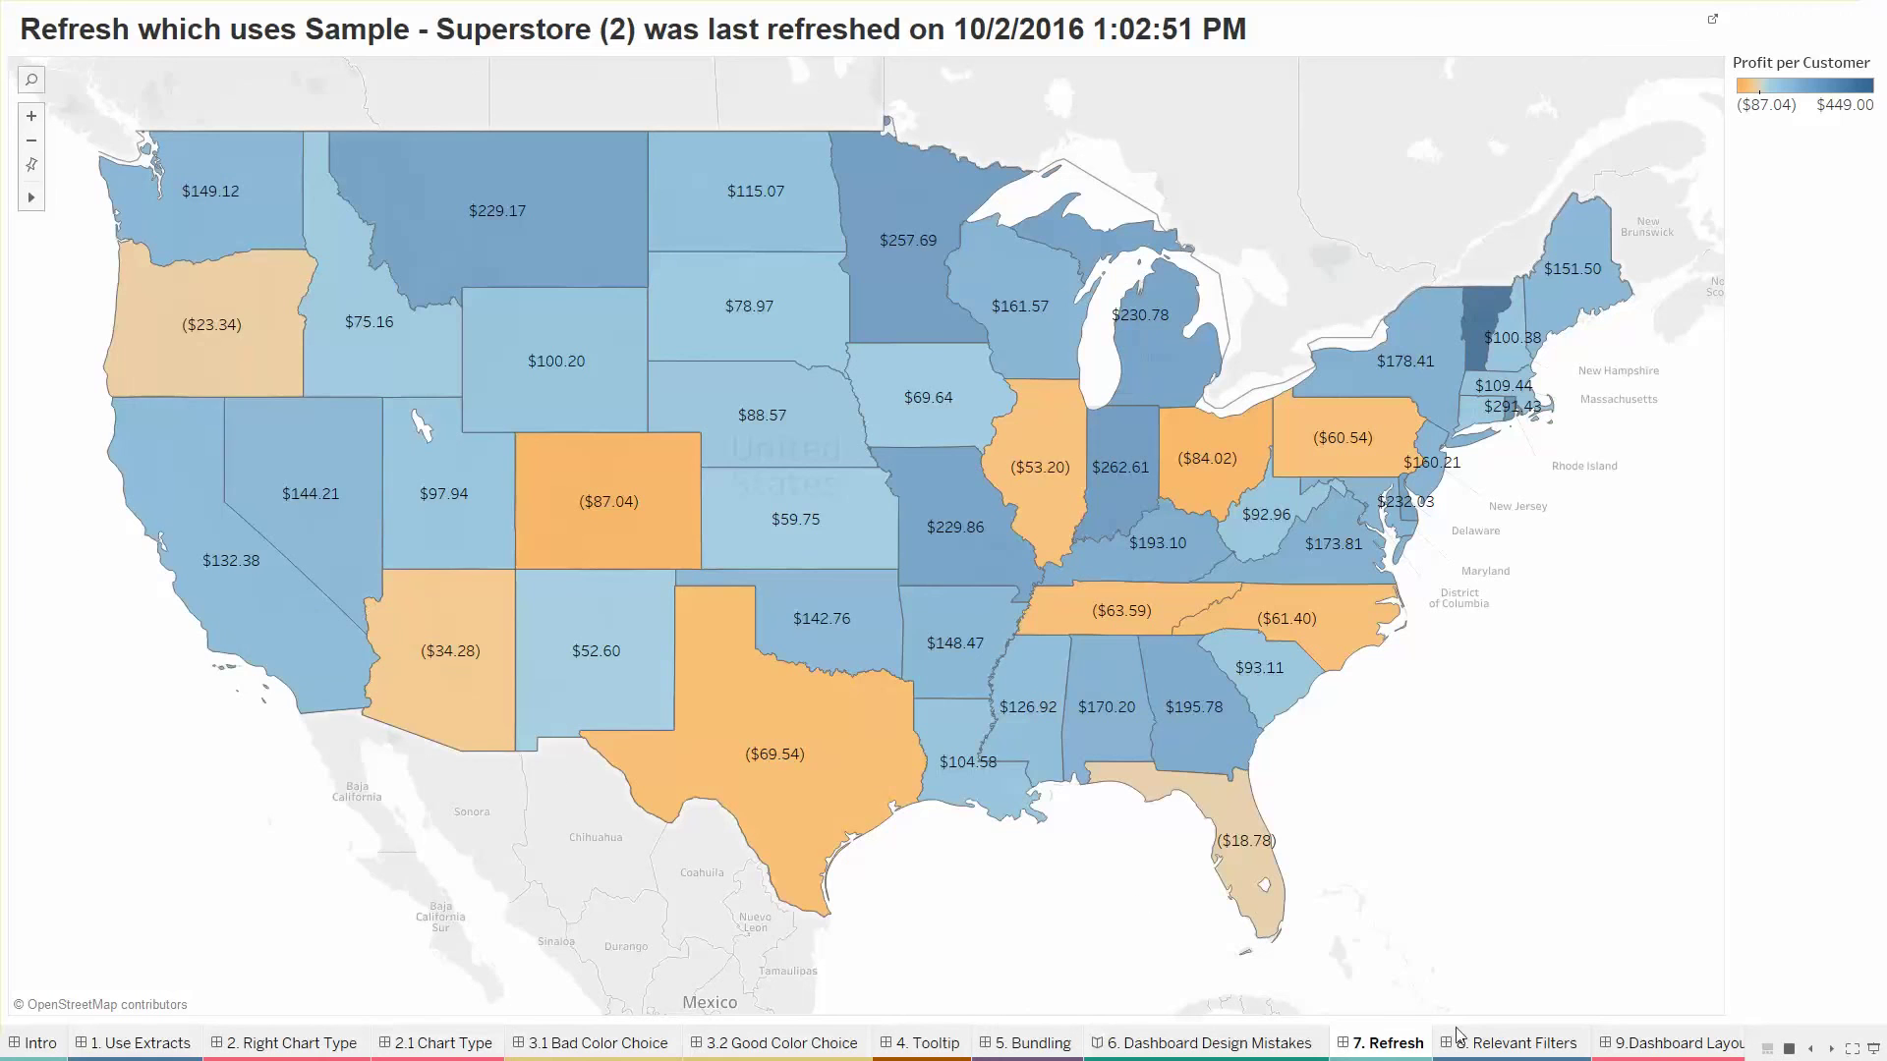
Go to the Relevant Filters sheet and browse the State and City filter lists
click(1520, 1045)
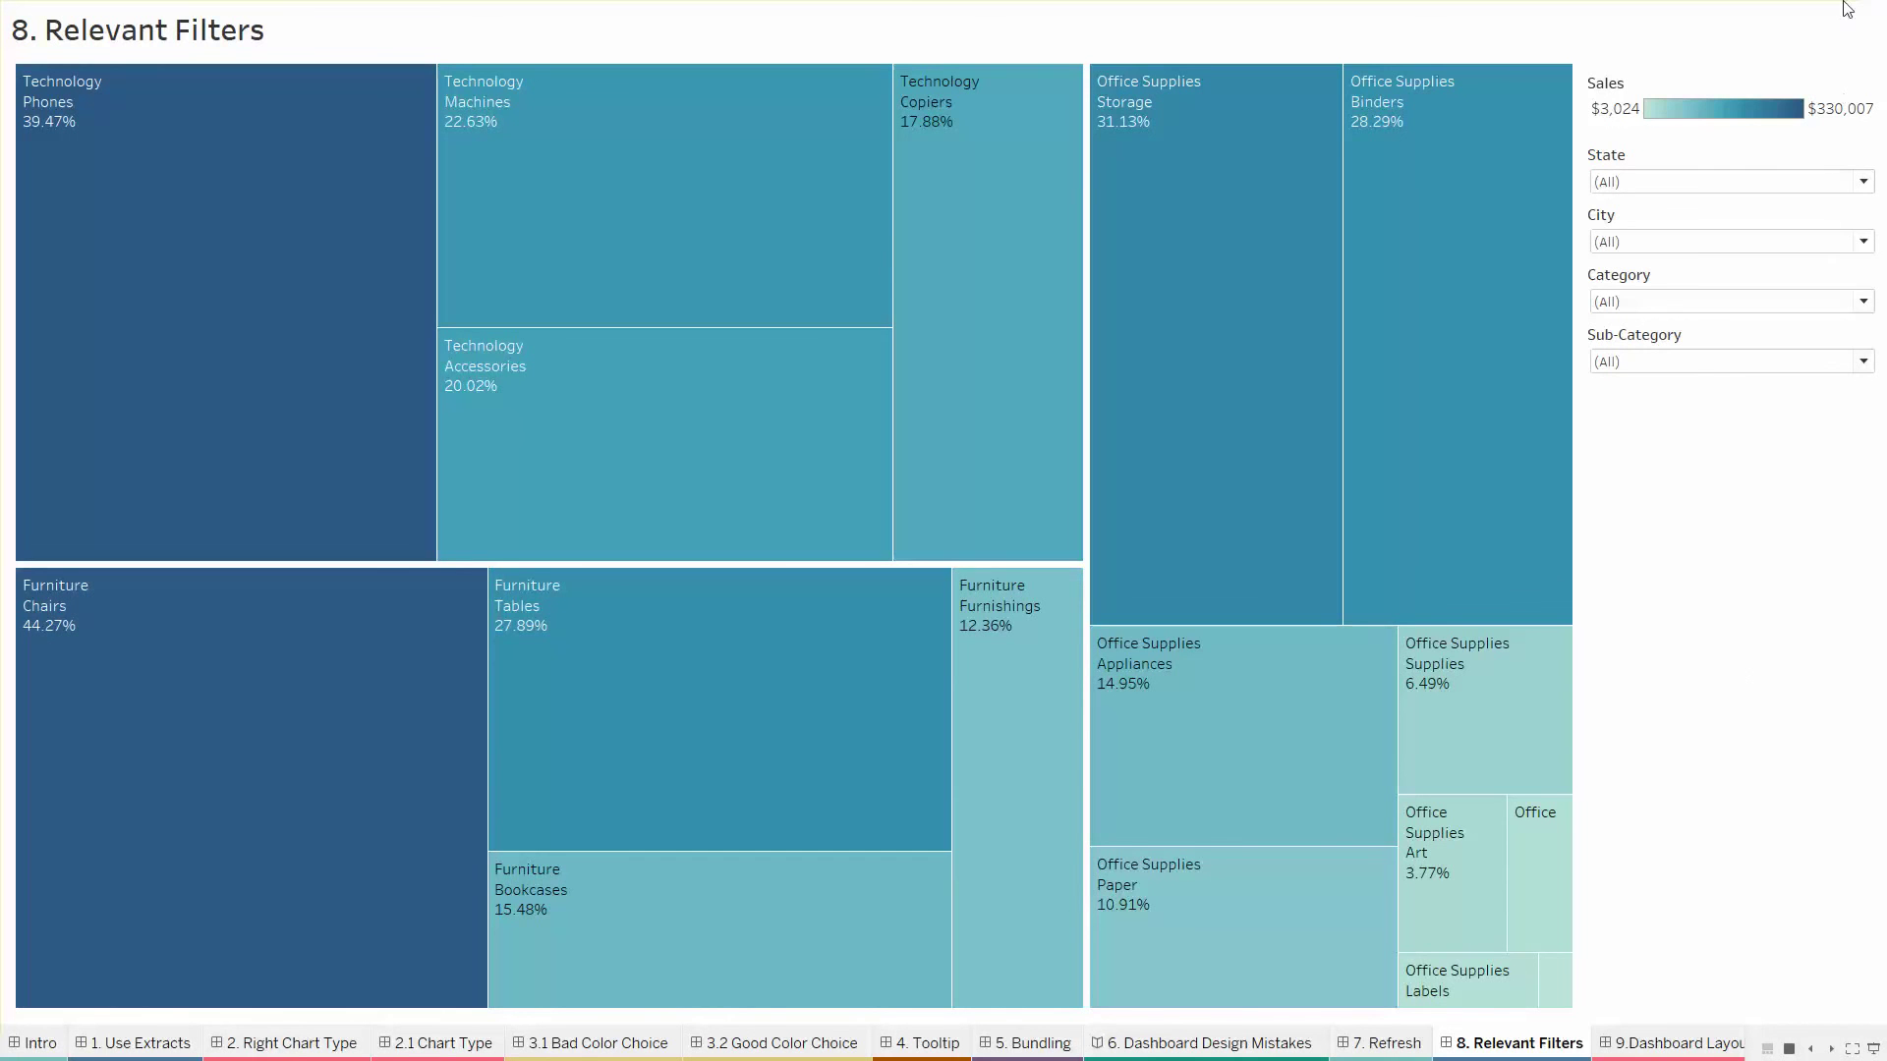
click(1864, 186)
click(1784, 137)
click(1873, 244)
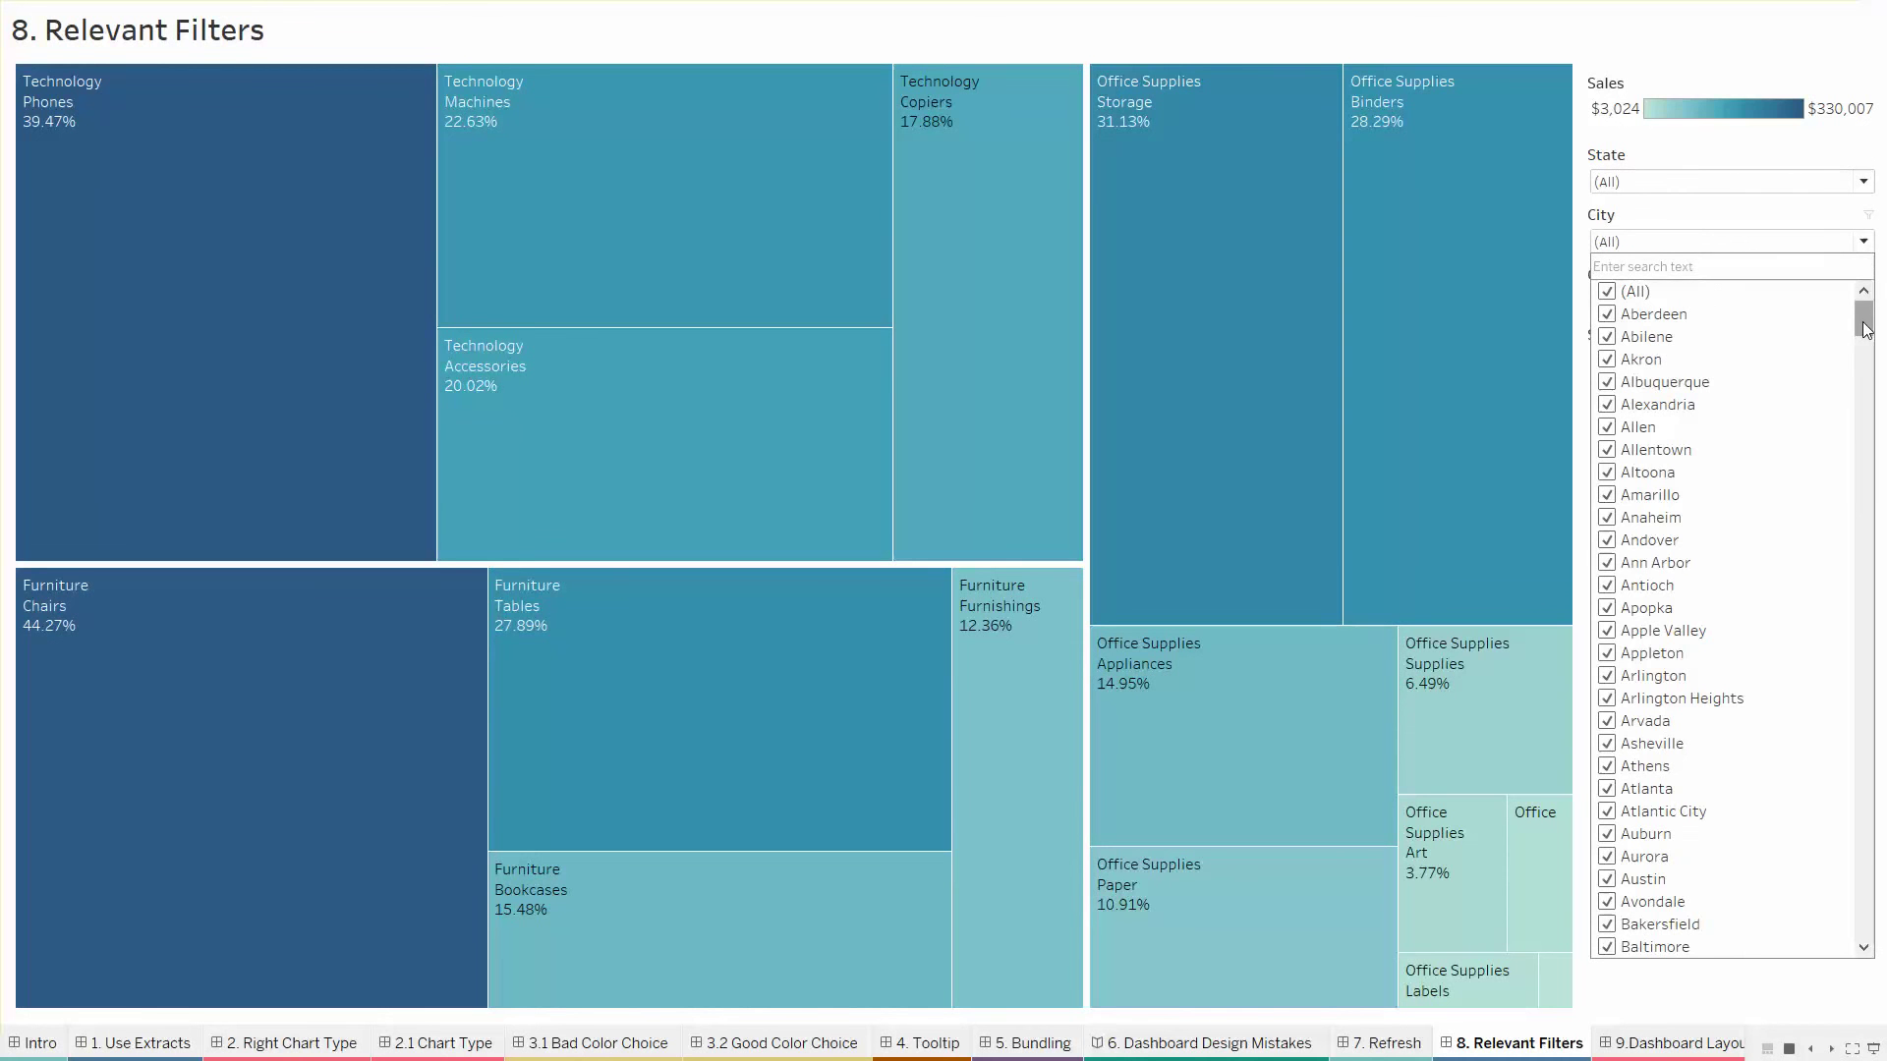
drag(1865, 325, 1885, 482)
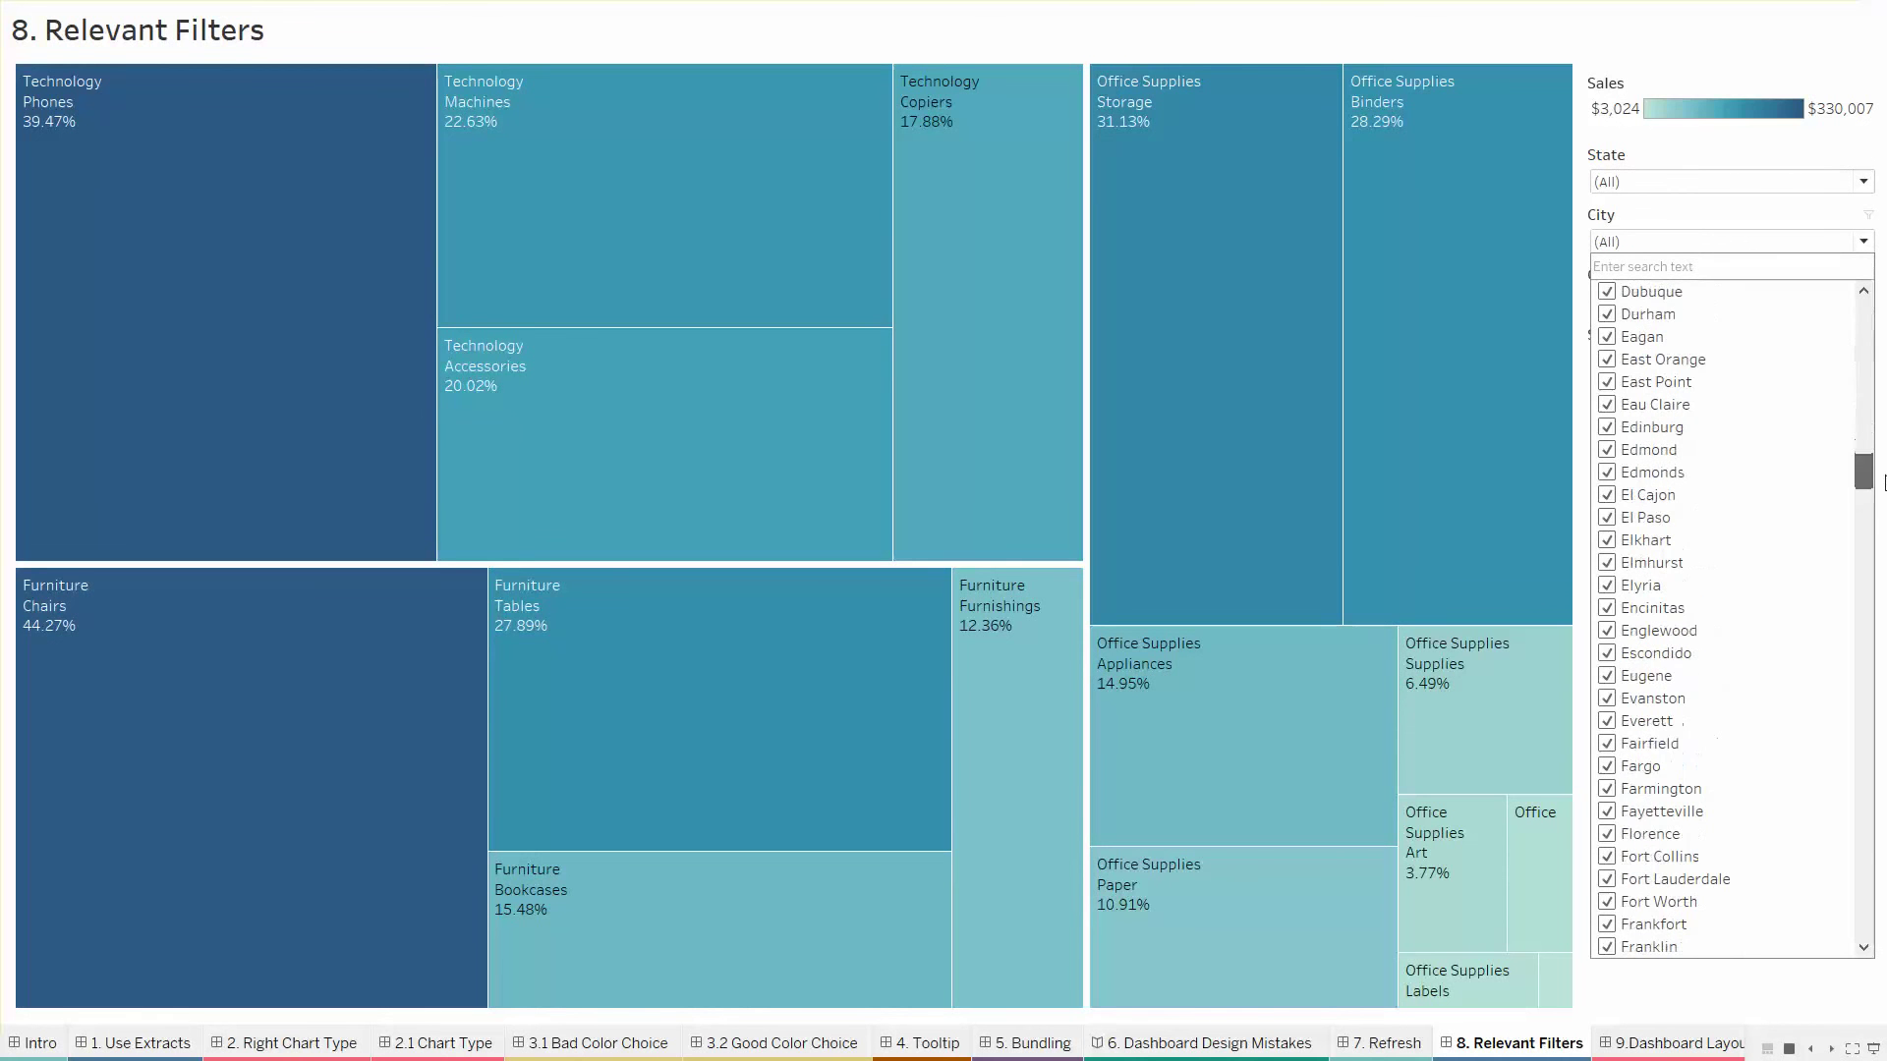
Filter State to Alabama only and check which cities the City filter still offers
click(1864, 183)
click(1634, 232)
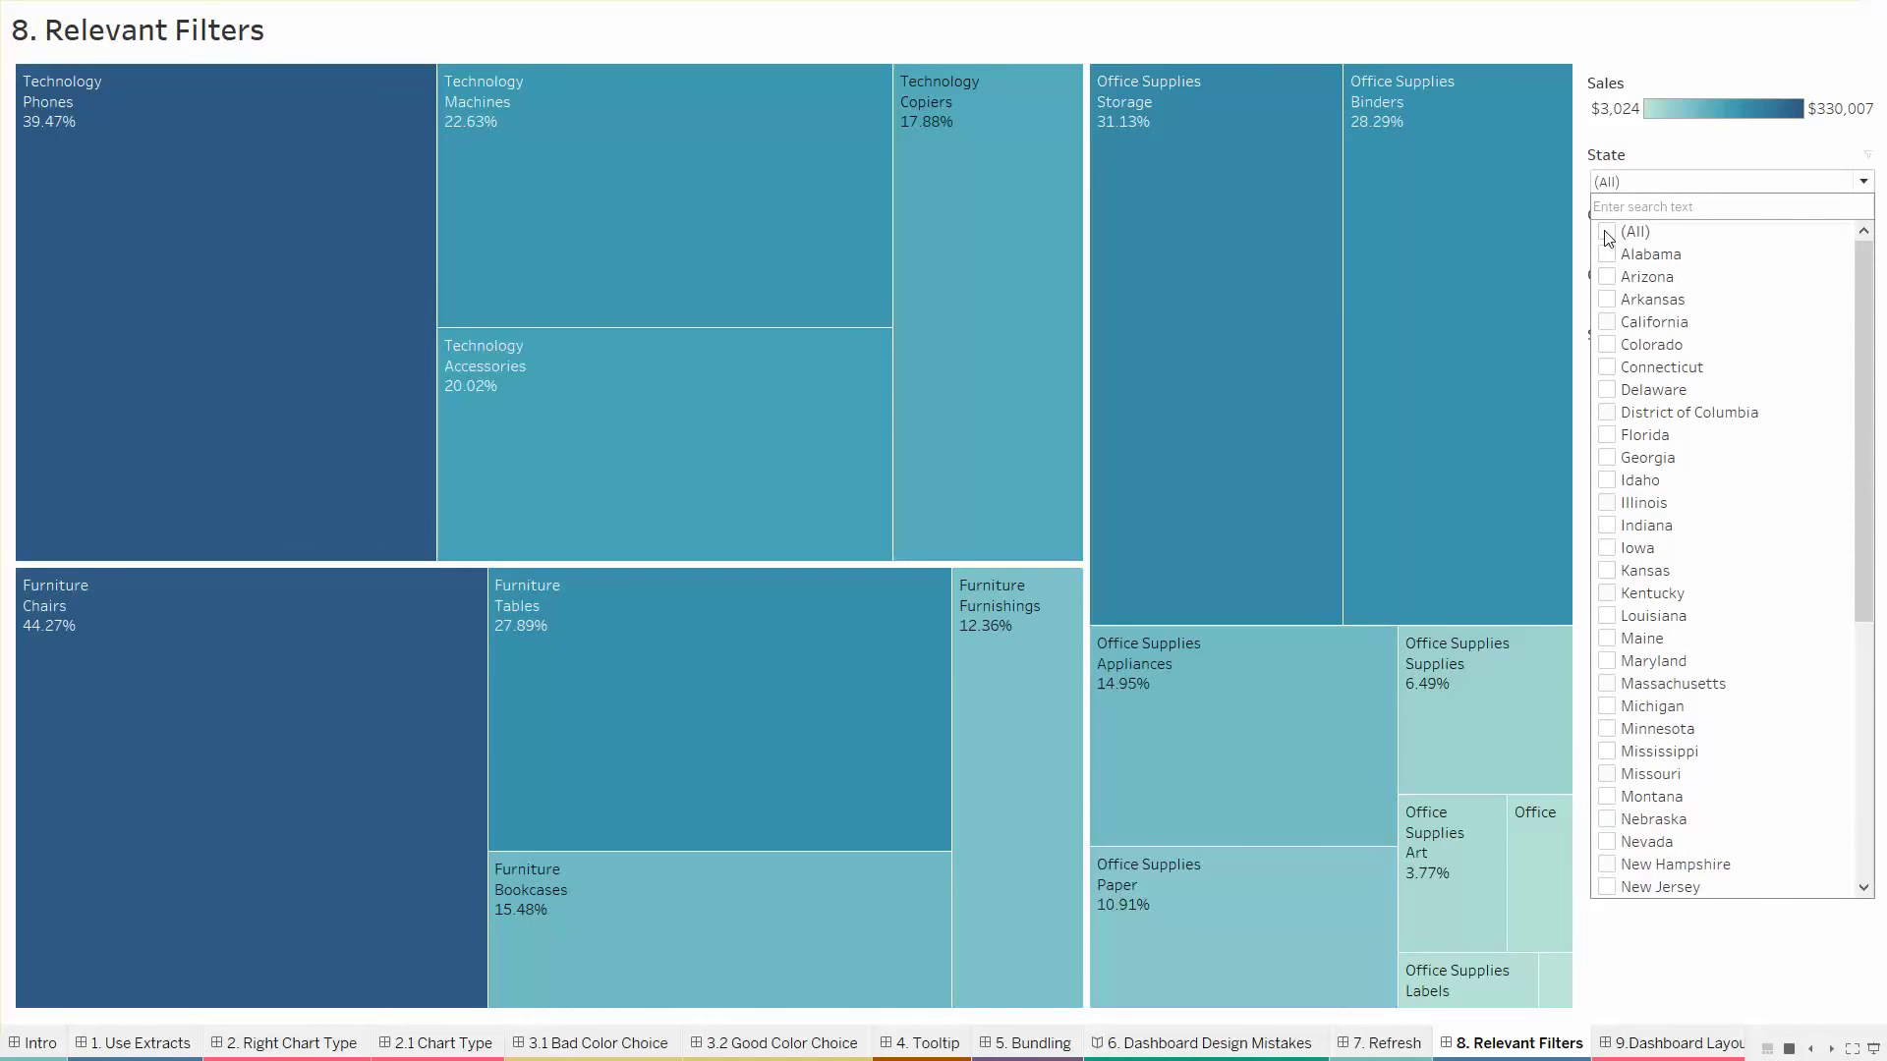
click(1643, 252)
click(1785, 153)
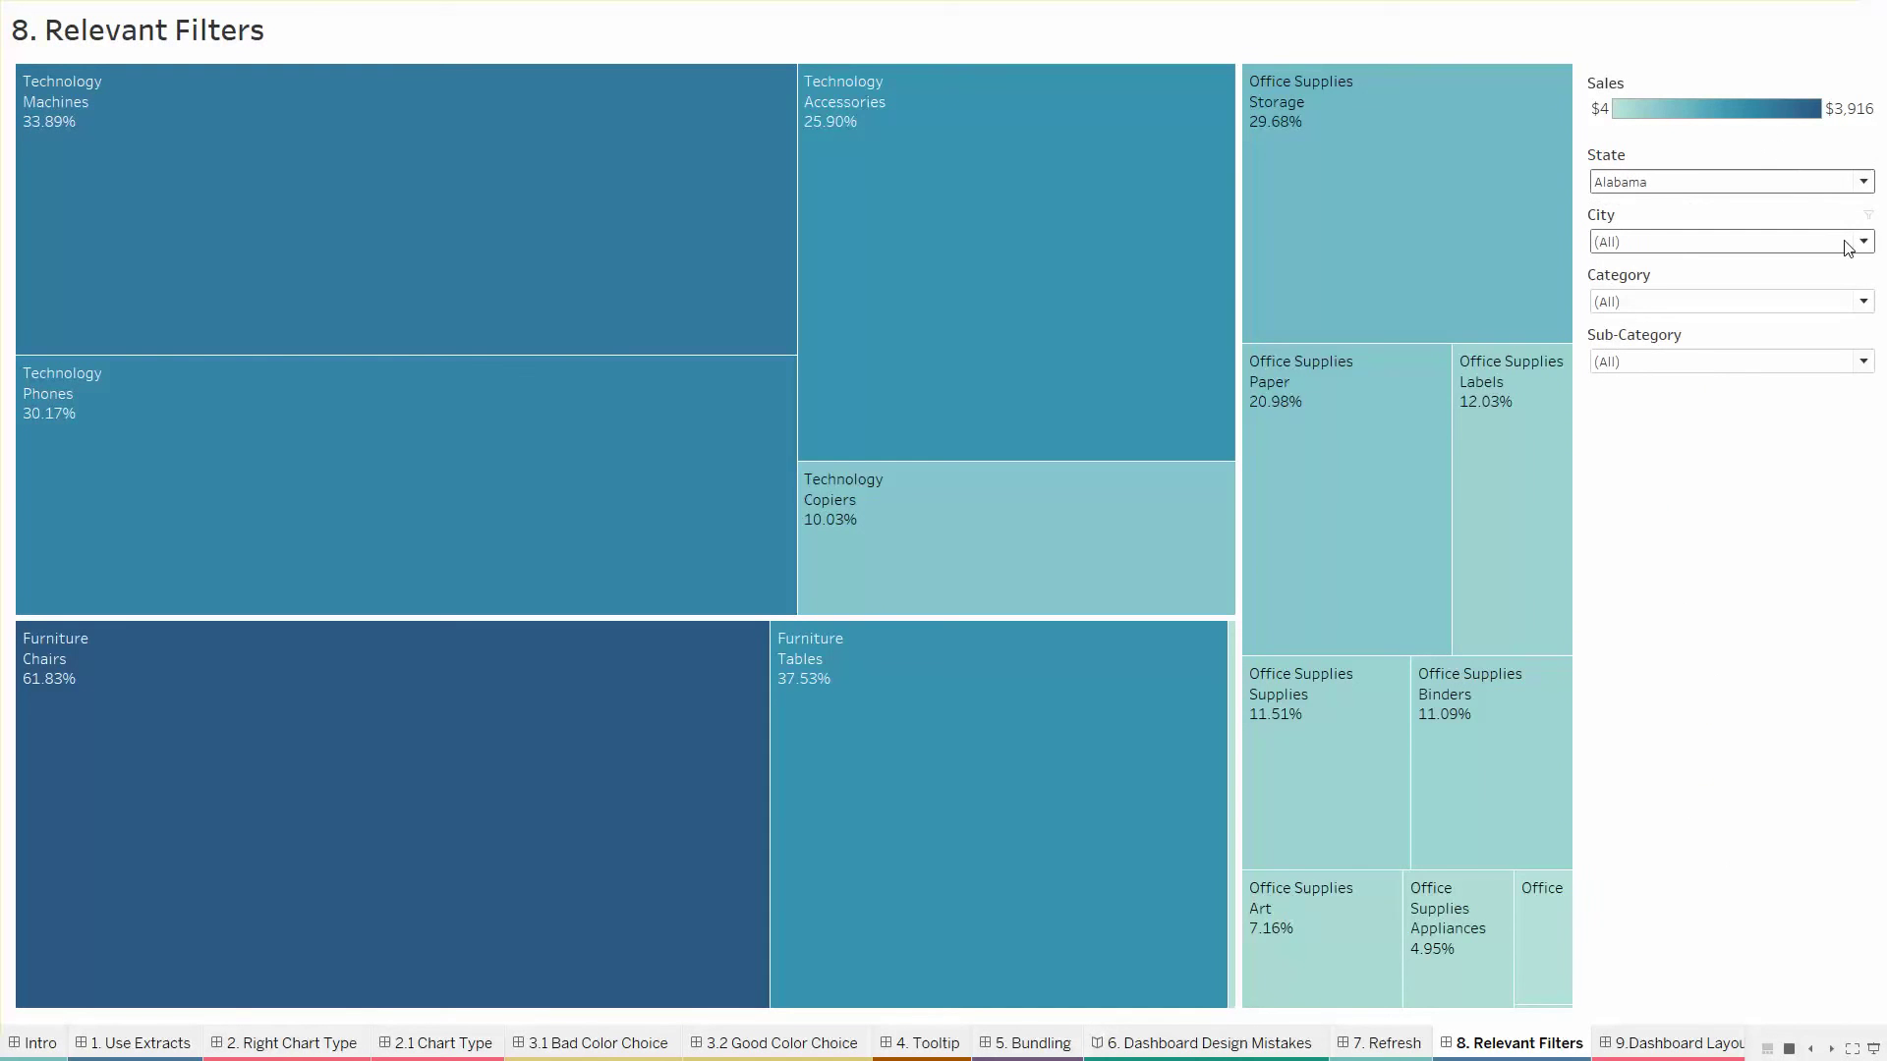
click(1873, 245)
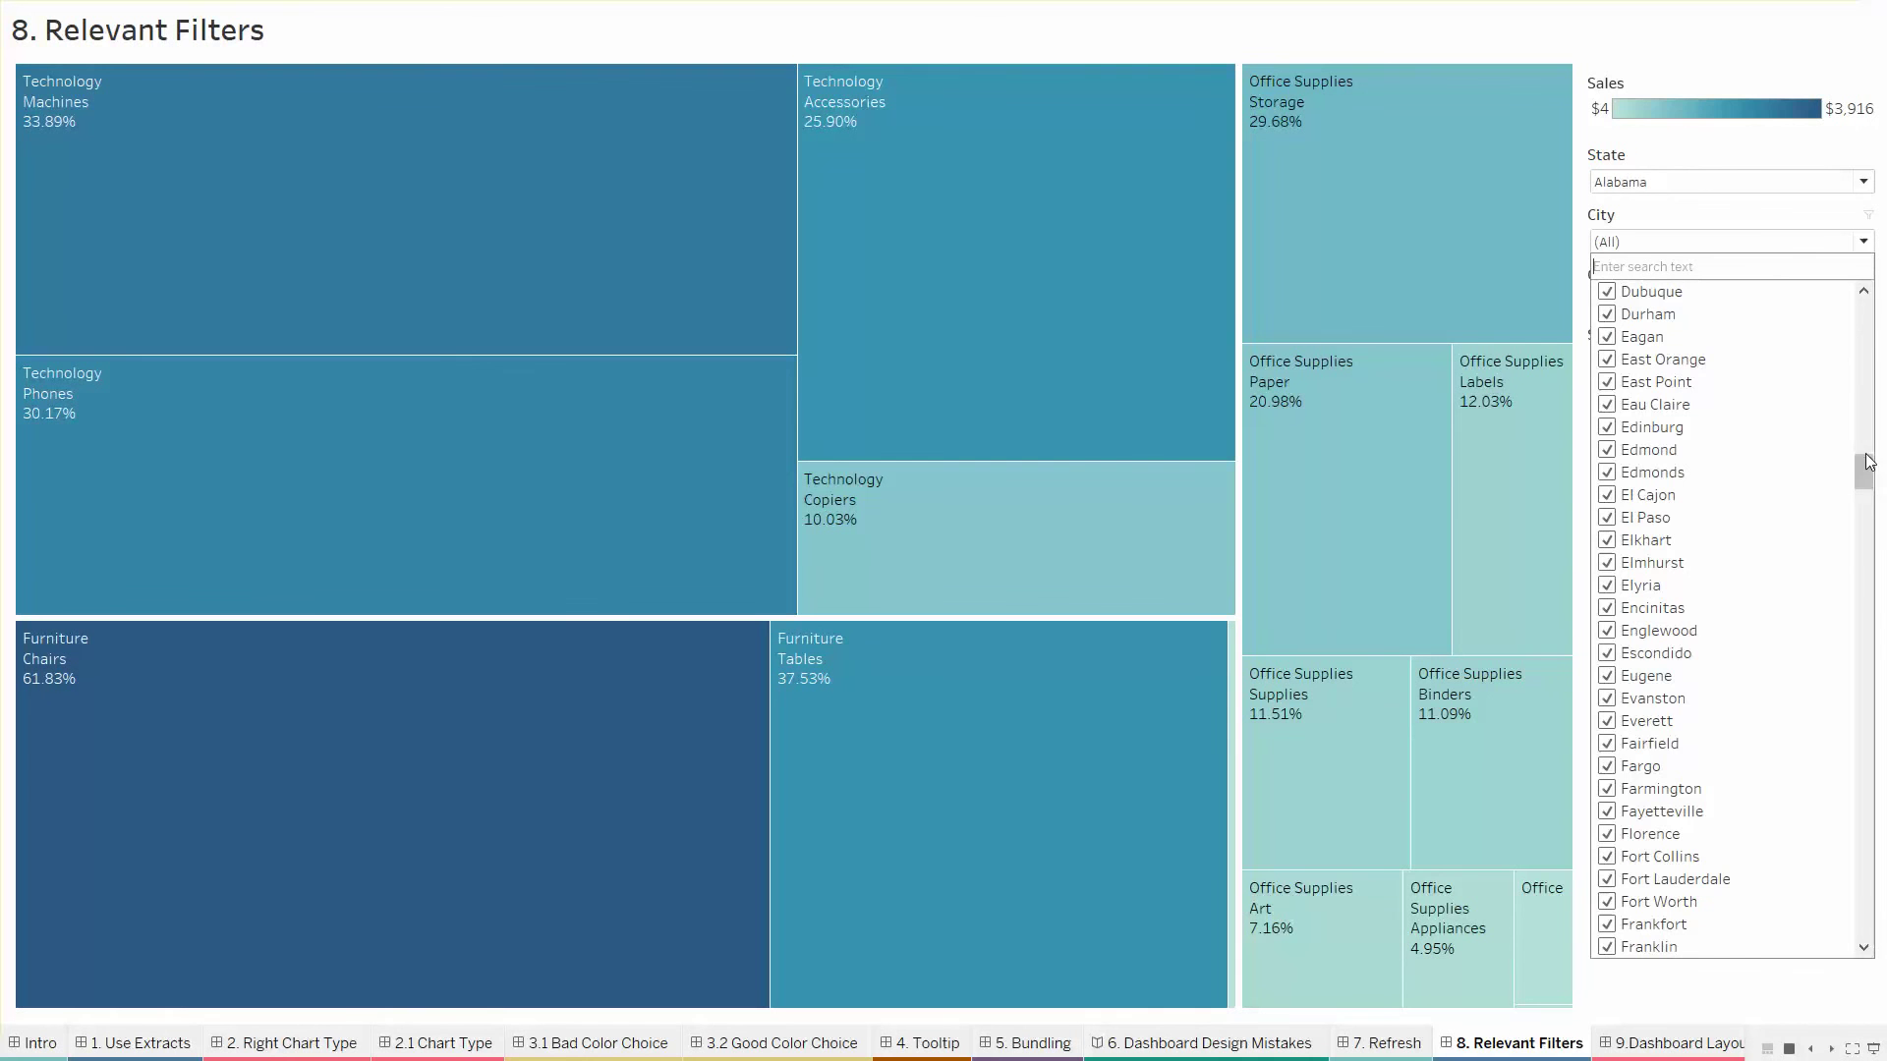
drag(1866, 487, 1879, 418)
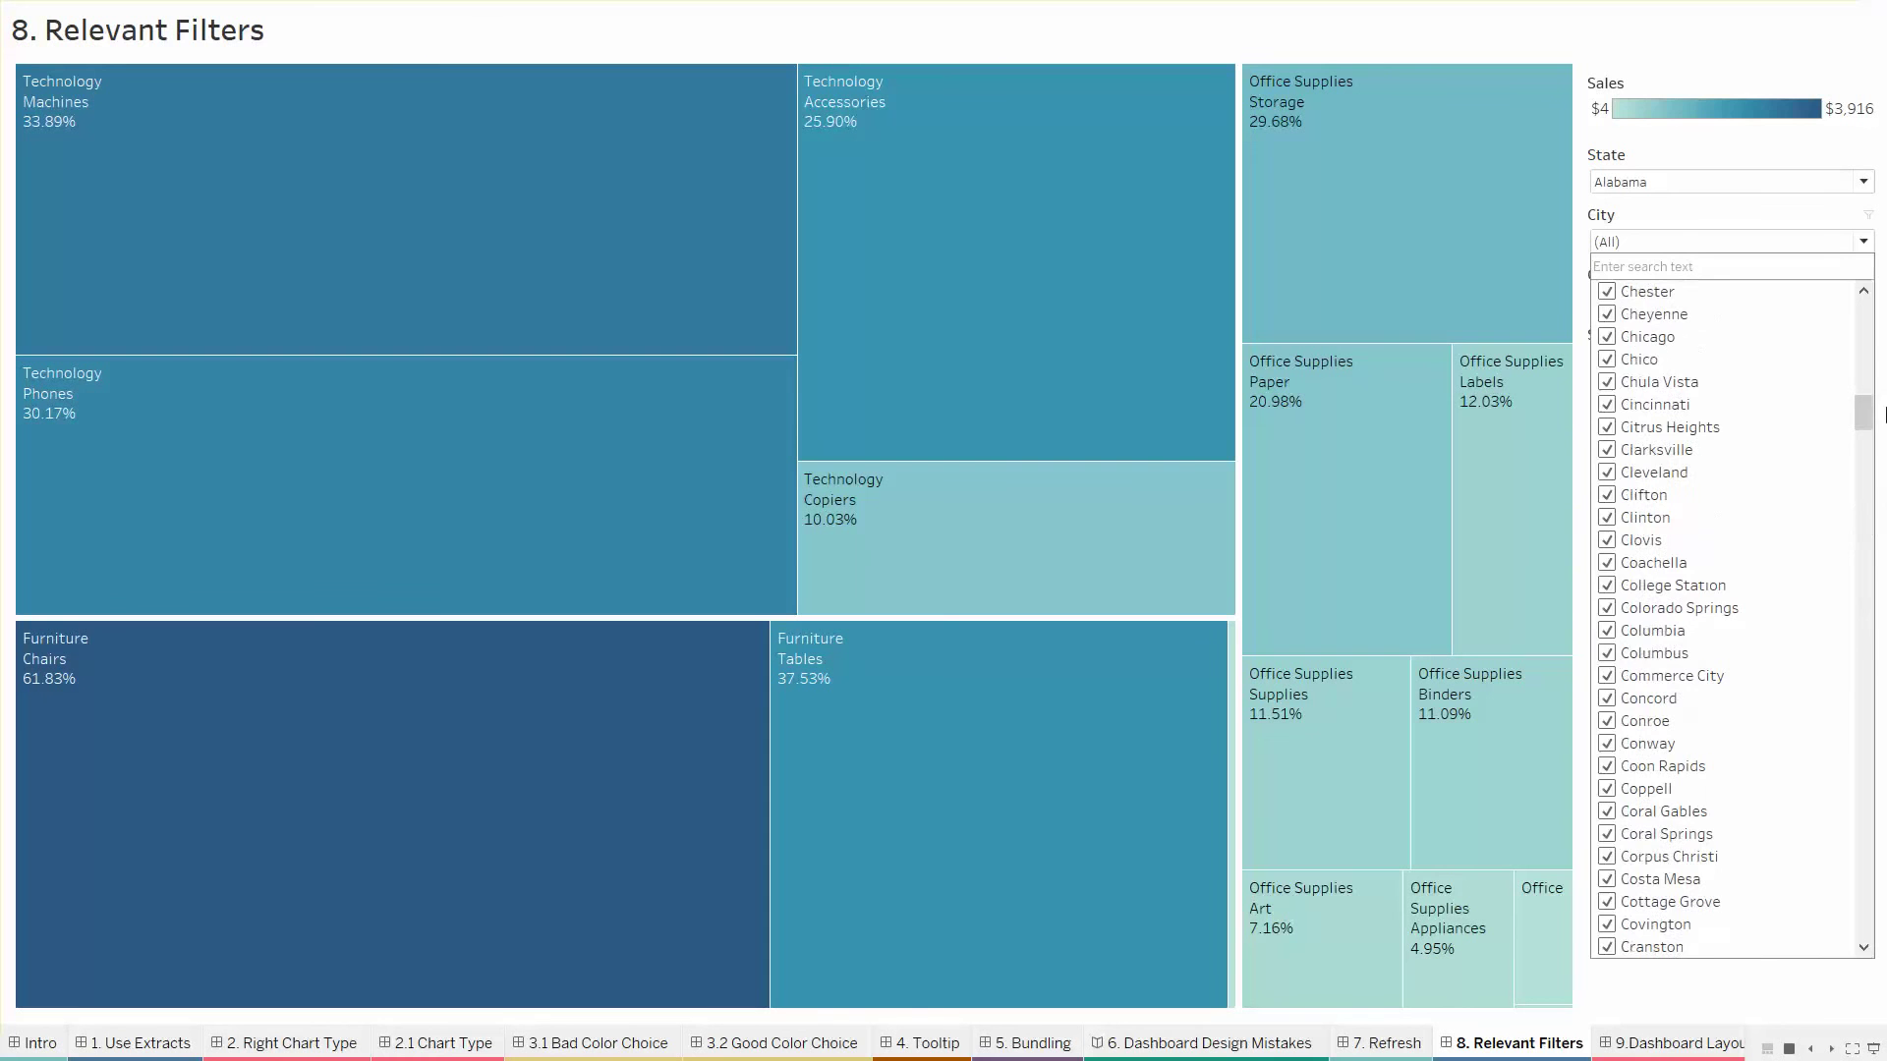
click(1821, 236)
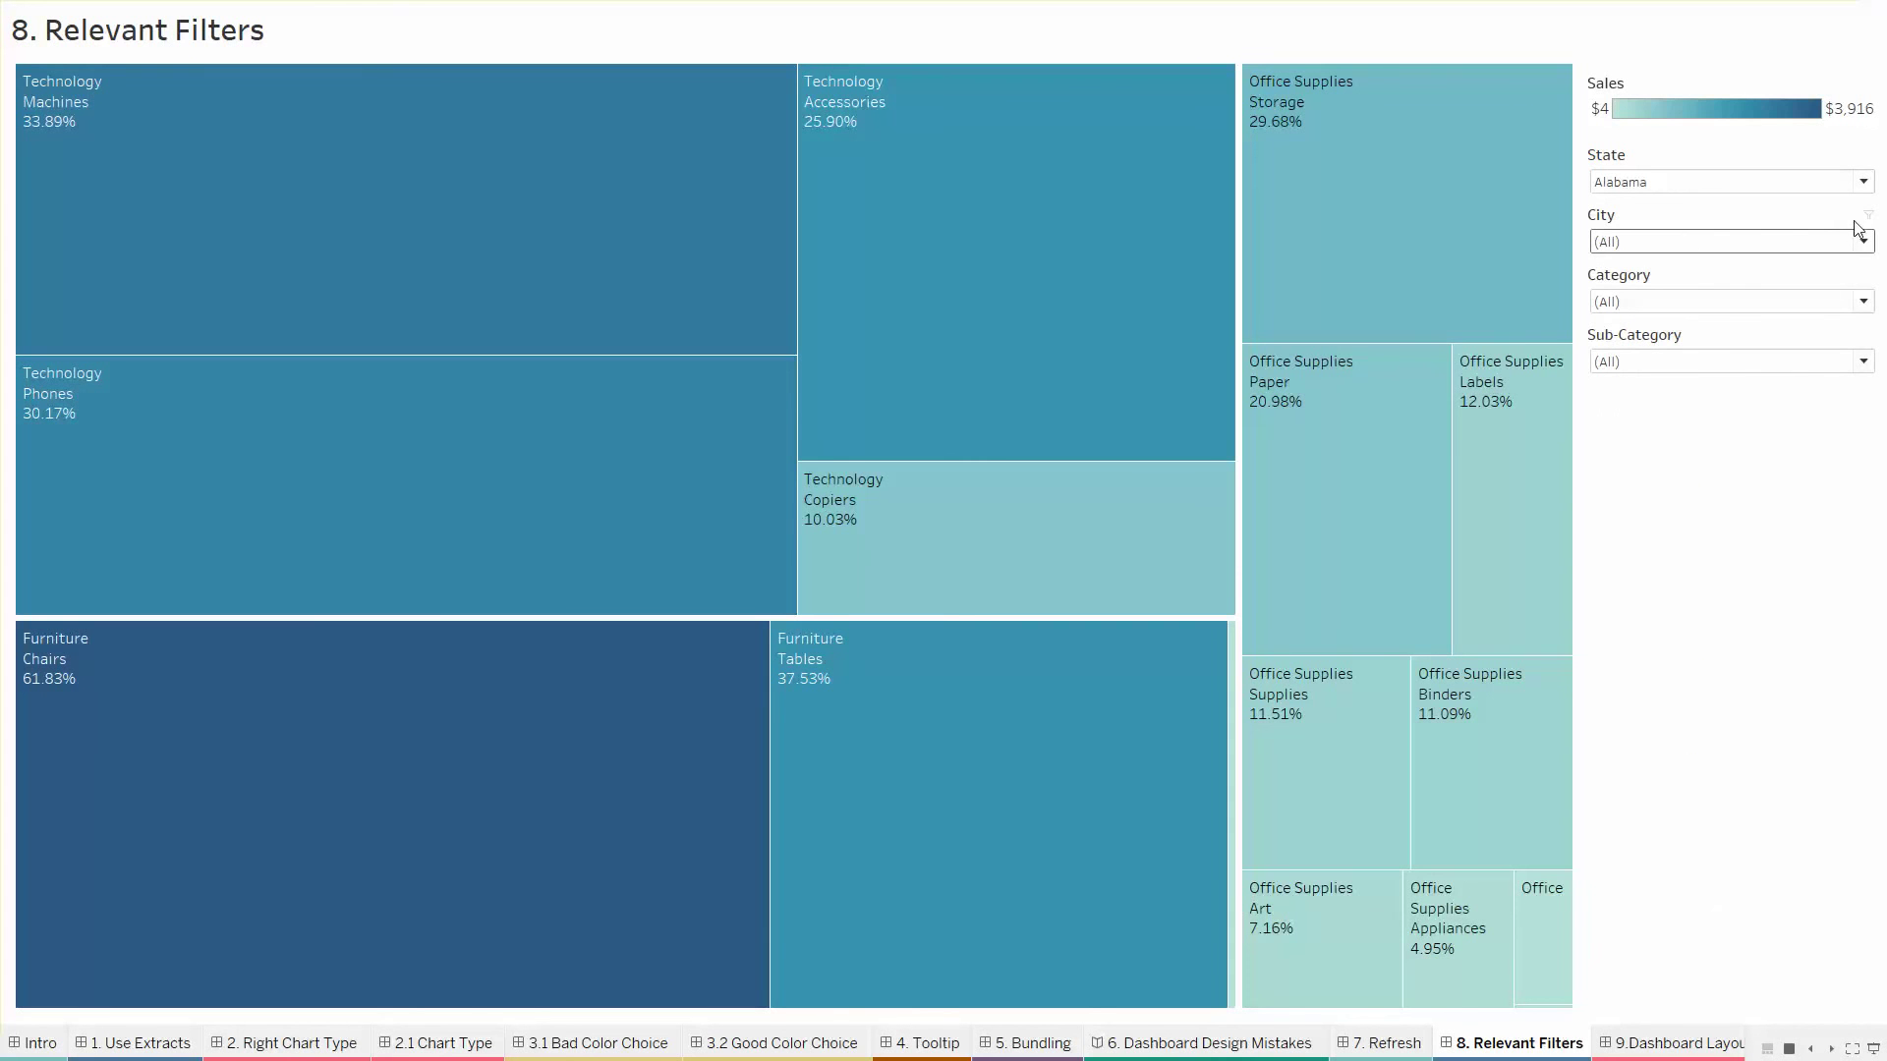
click(1734, 247)
click(1830, 229)
Leave presentation mode and set the City filter to Only Relevant Values
key(Escape)
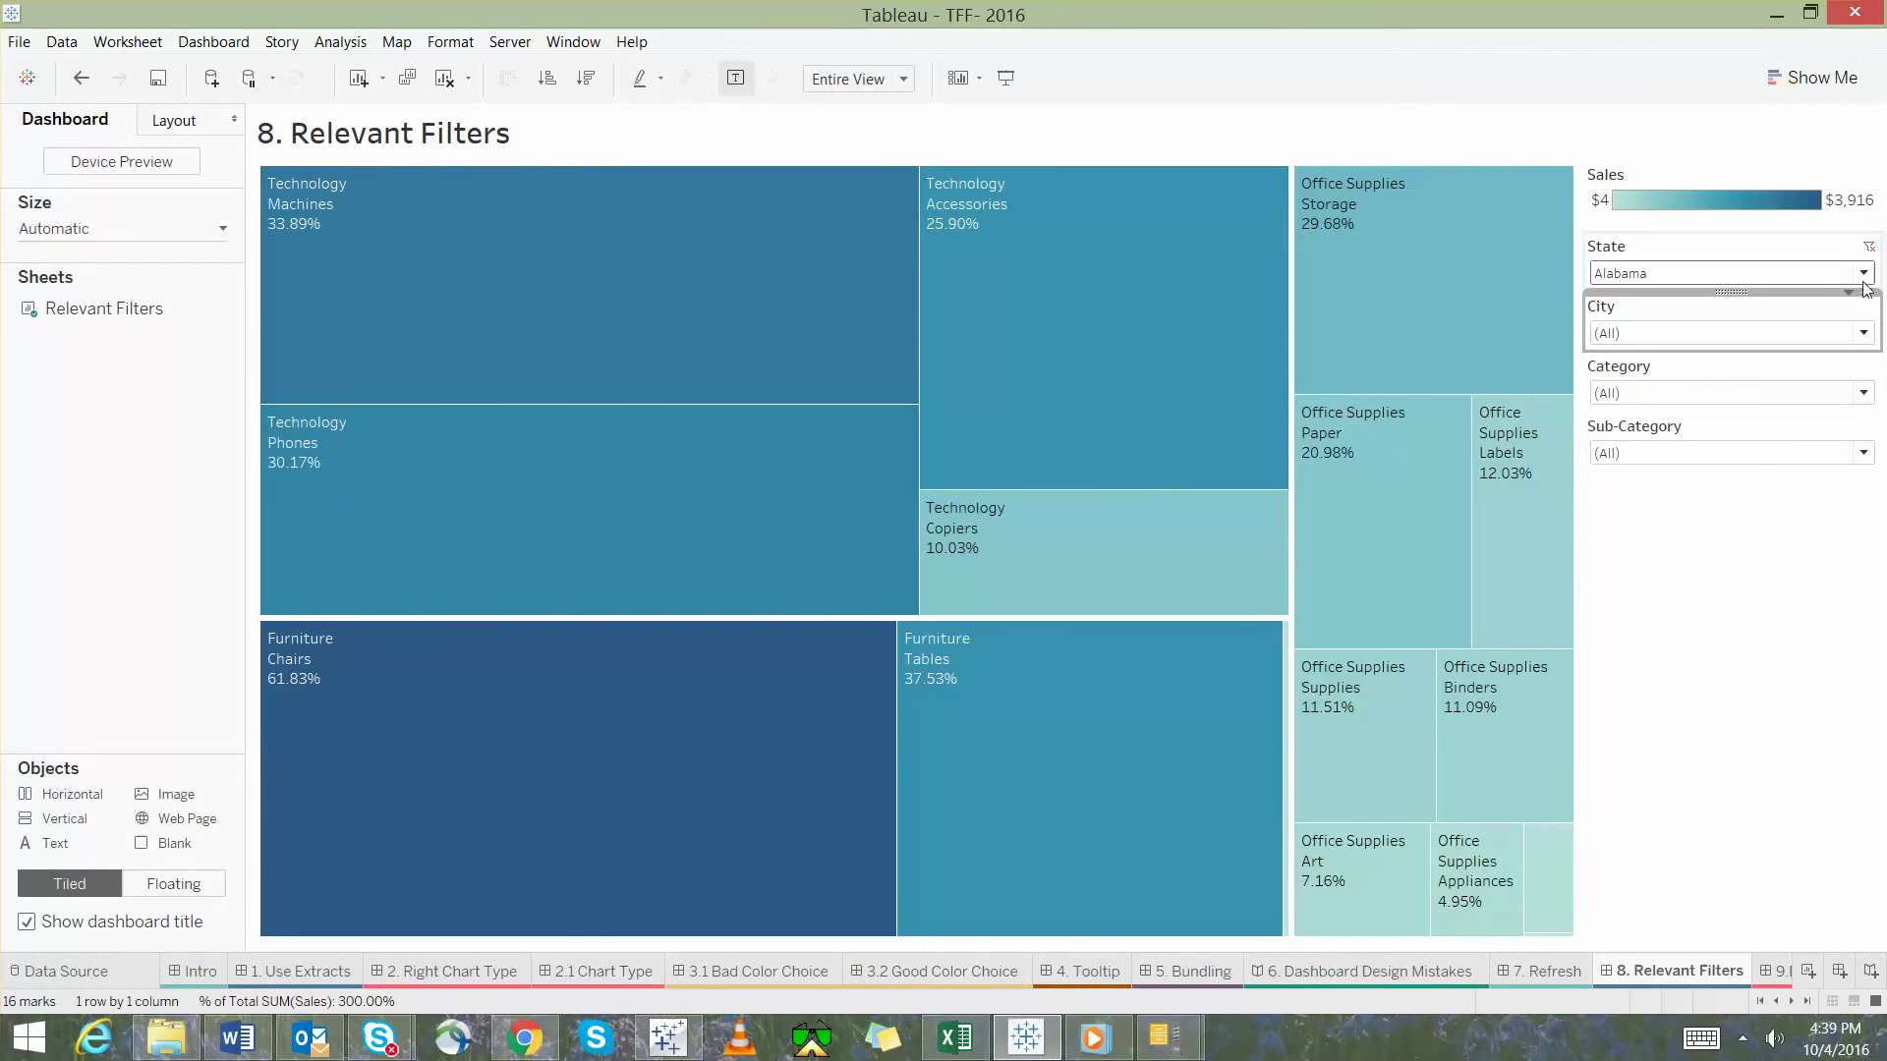
click(1848, 292)
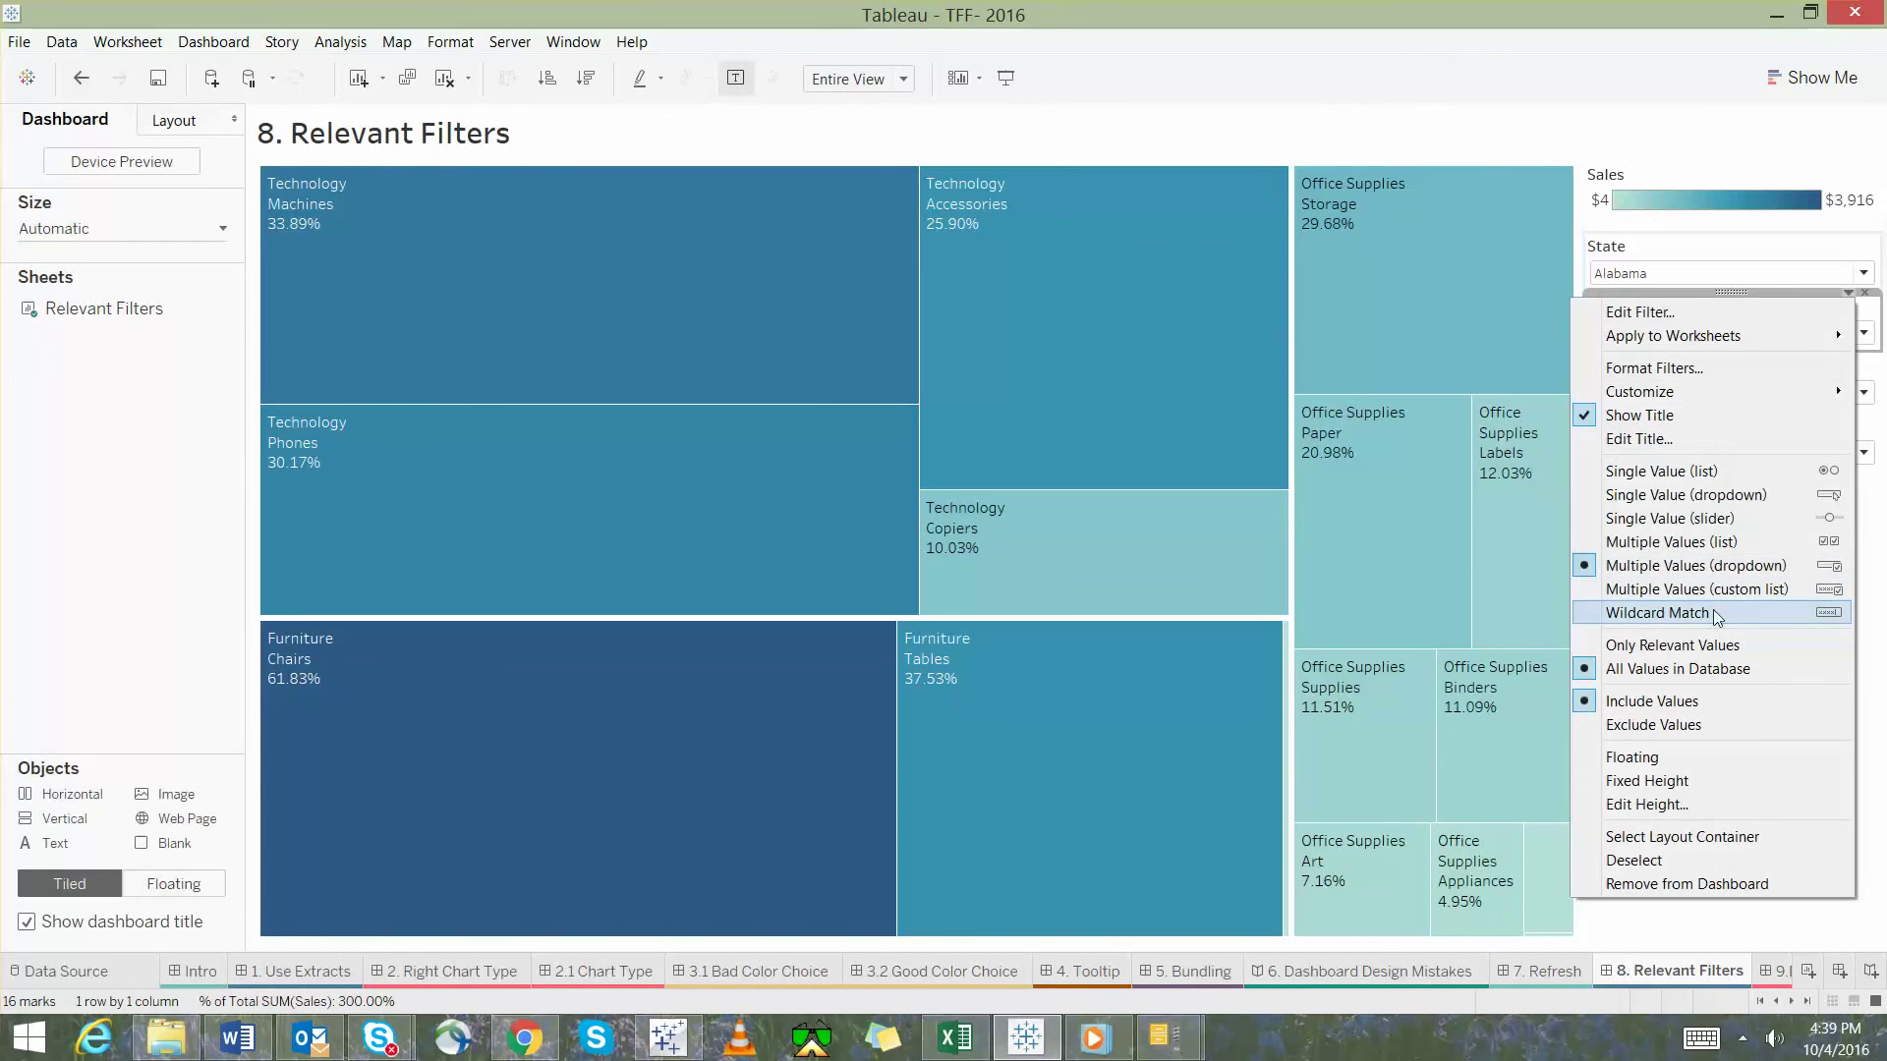
click(1713, 647)
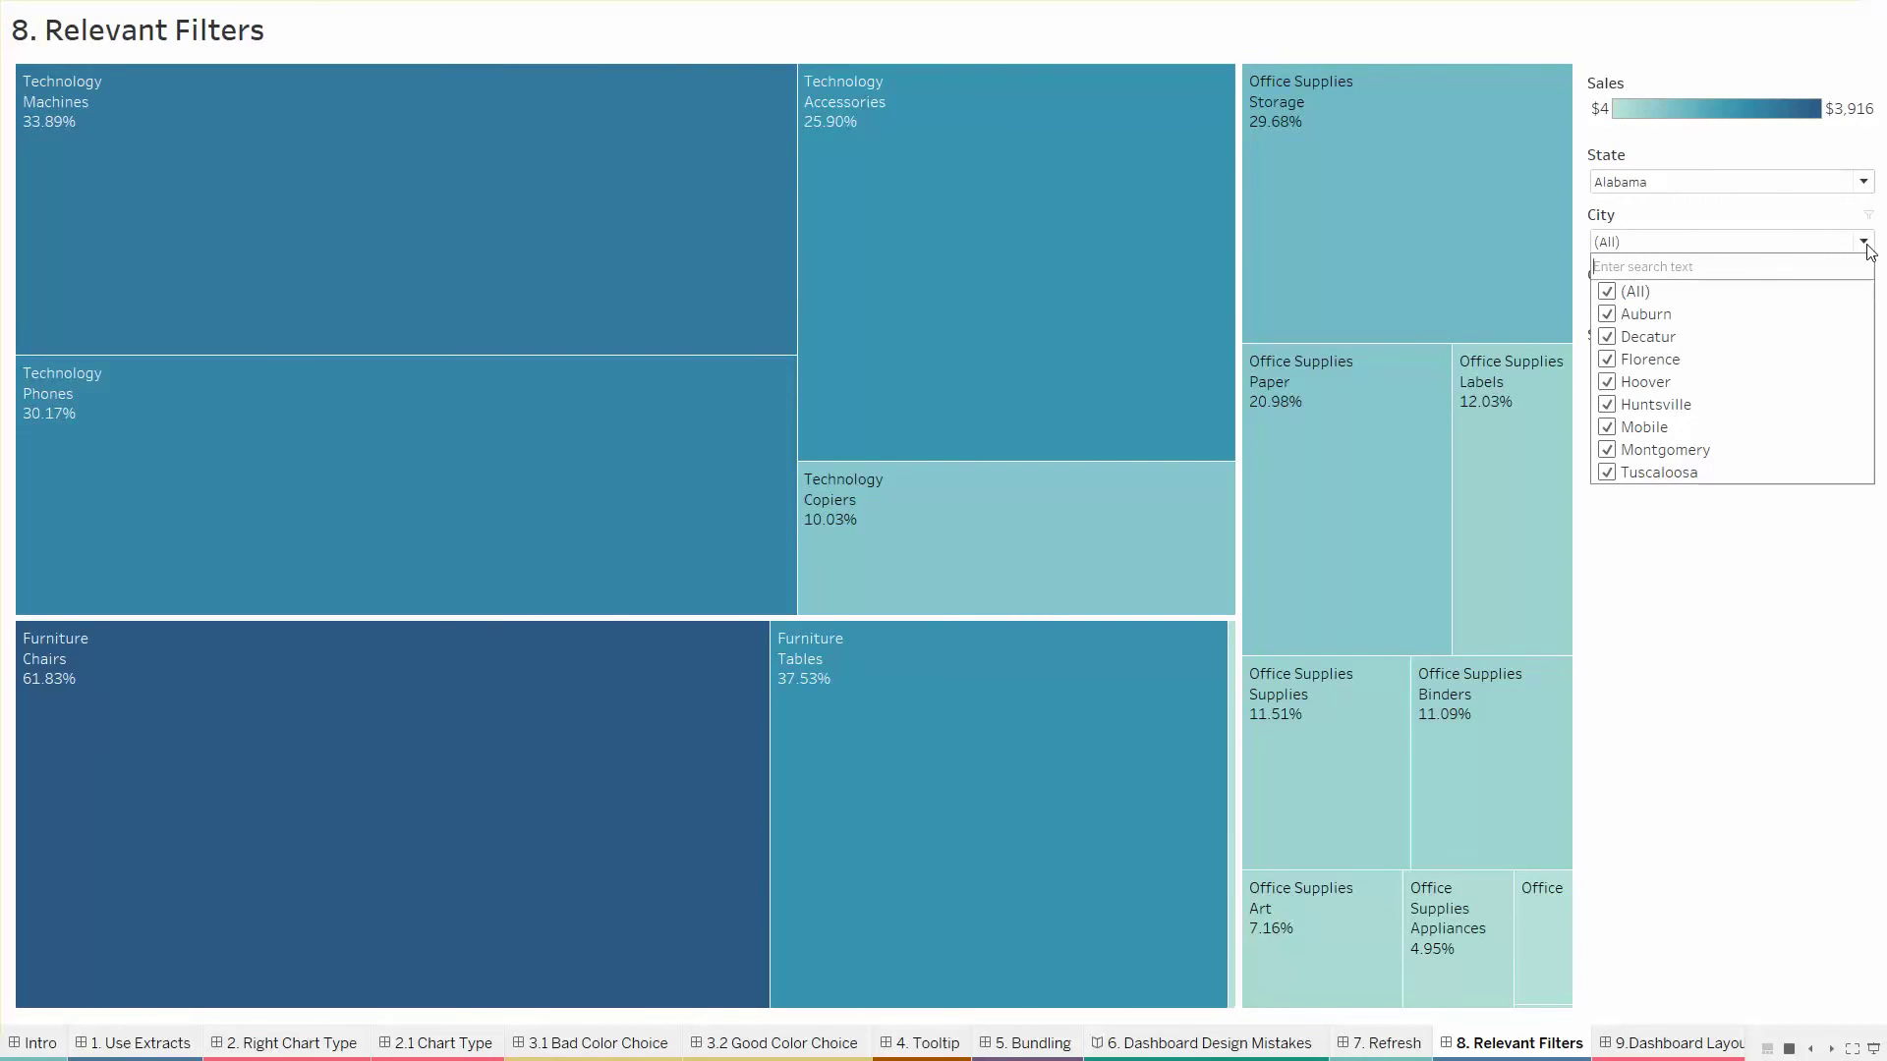
Switch the State filter to Arizona, confirm City lists only Arizona cities, then open 9.Dashboard Layout
click(1863, 182)
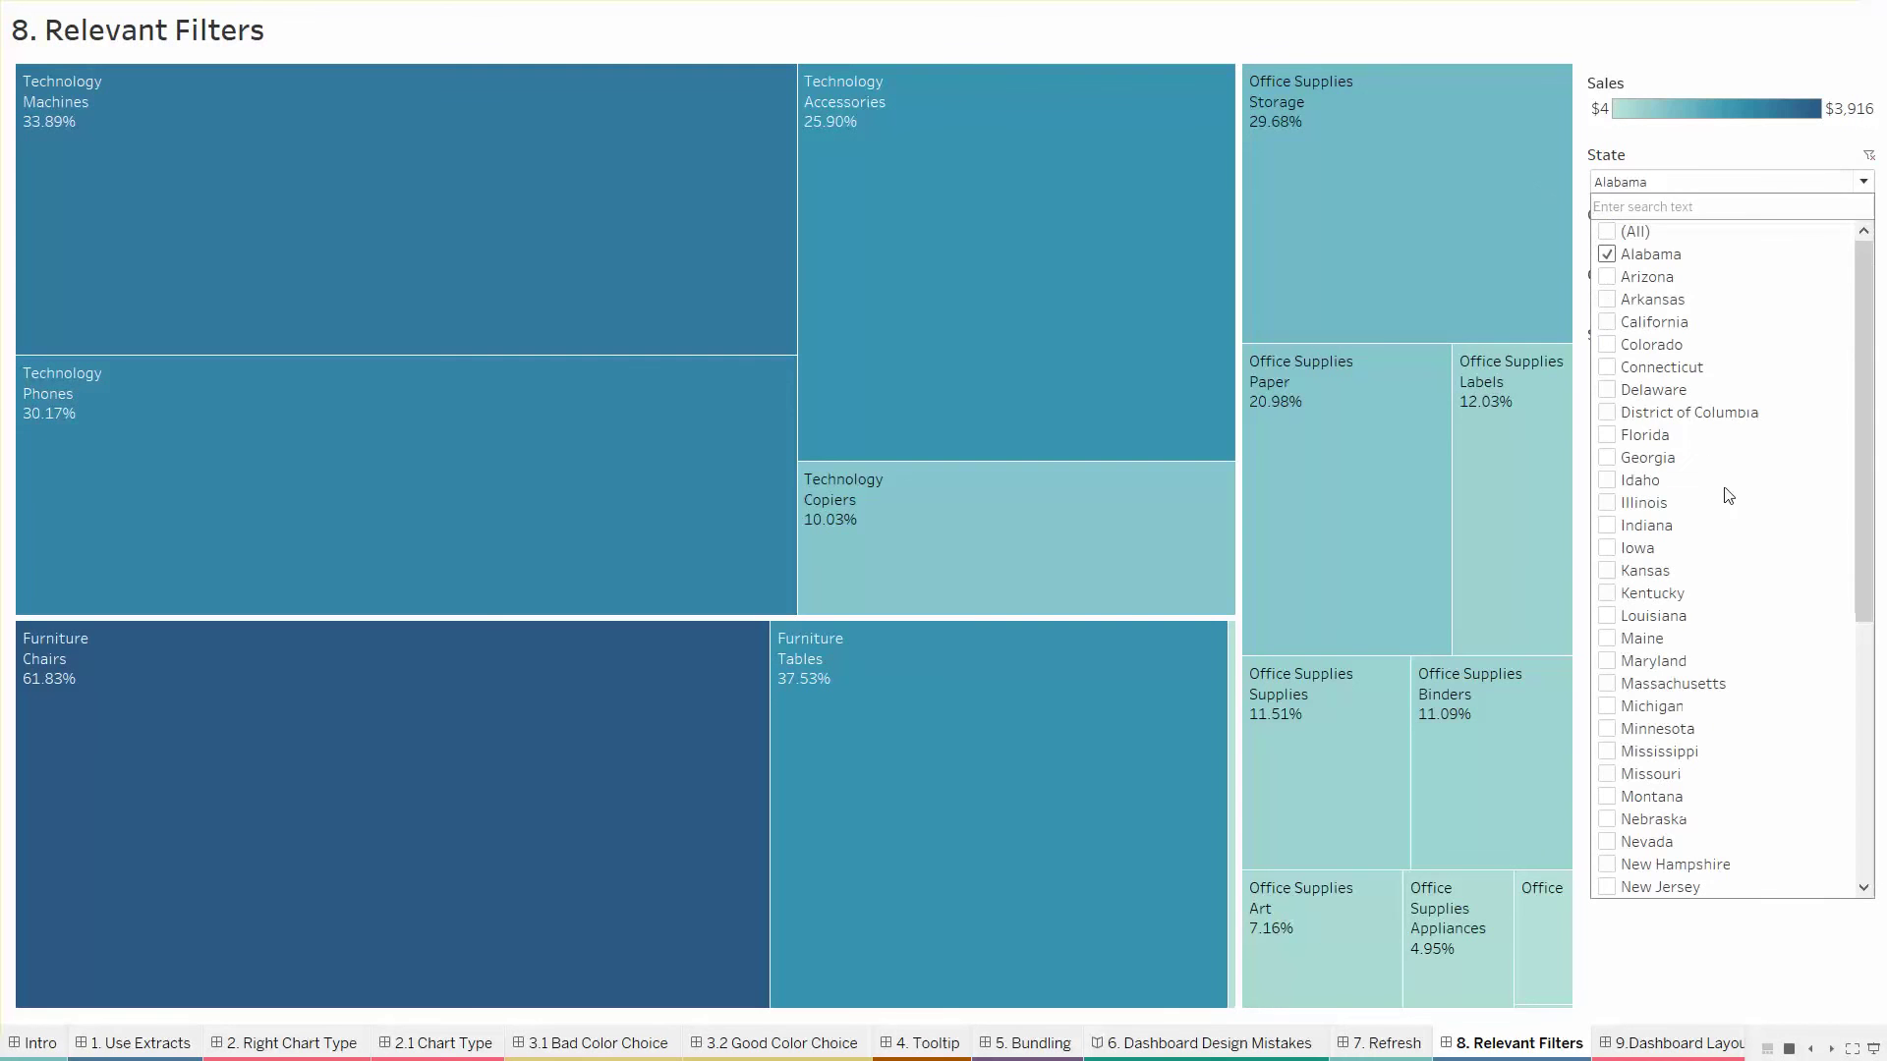
click(1608, 254)
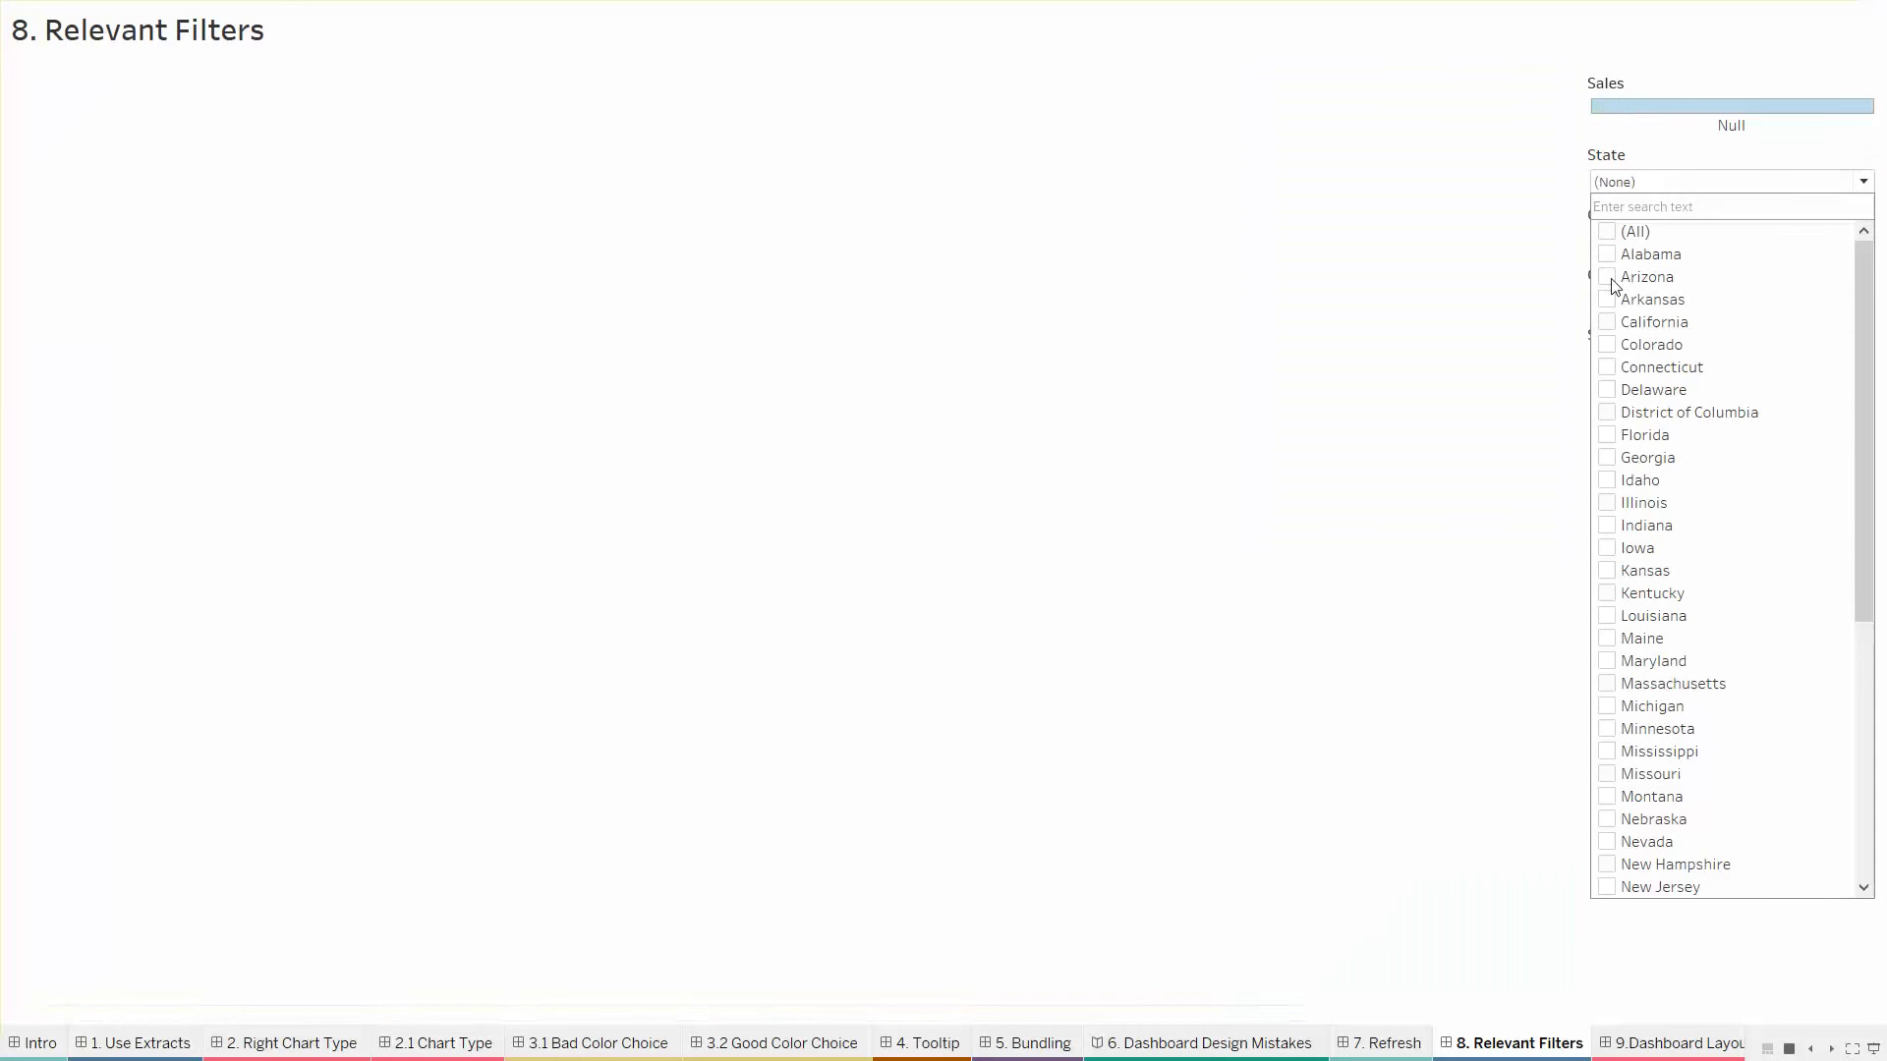
click(1608, 277)
click(1740, 57)
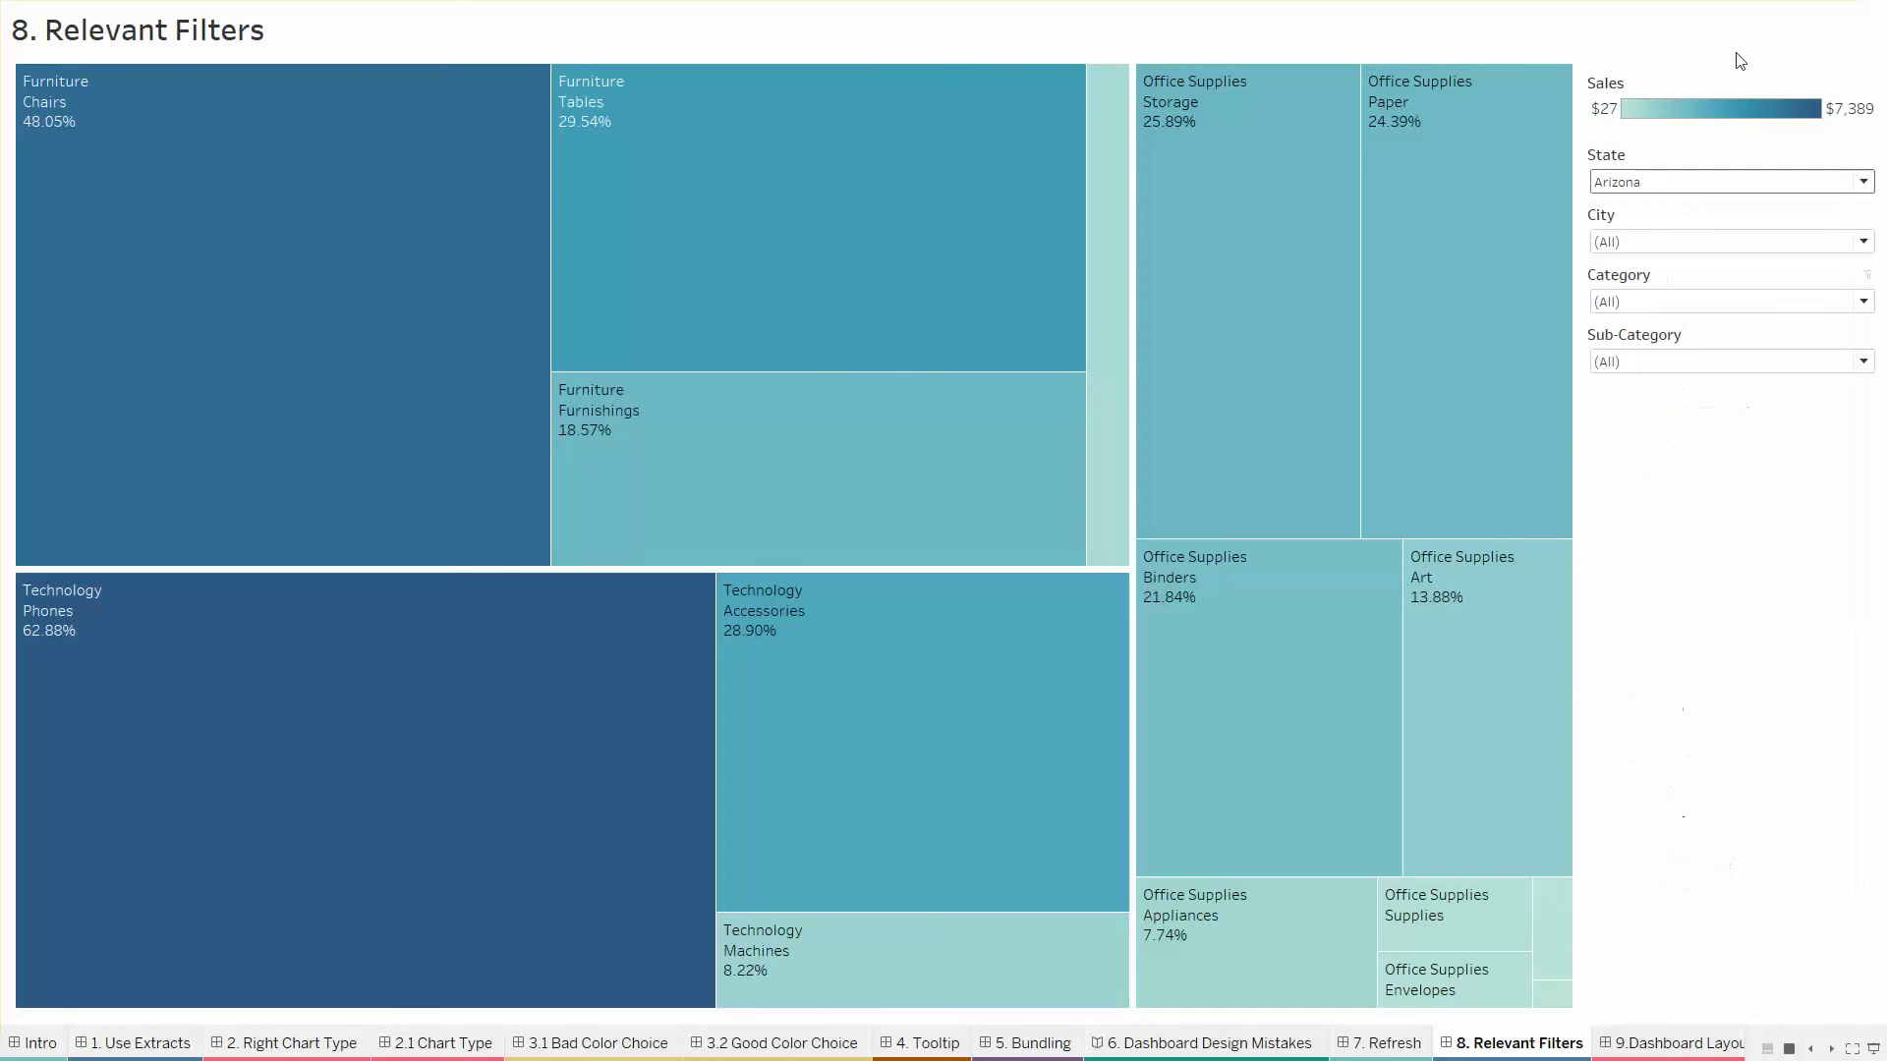
click(1864, 241)
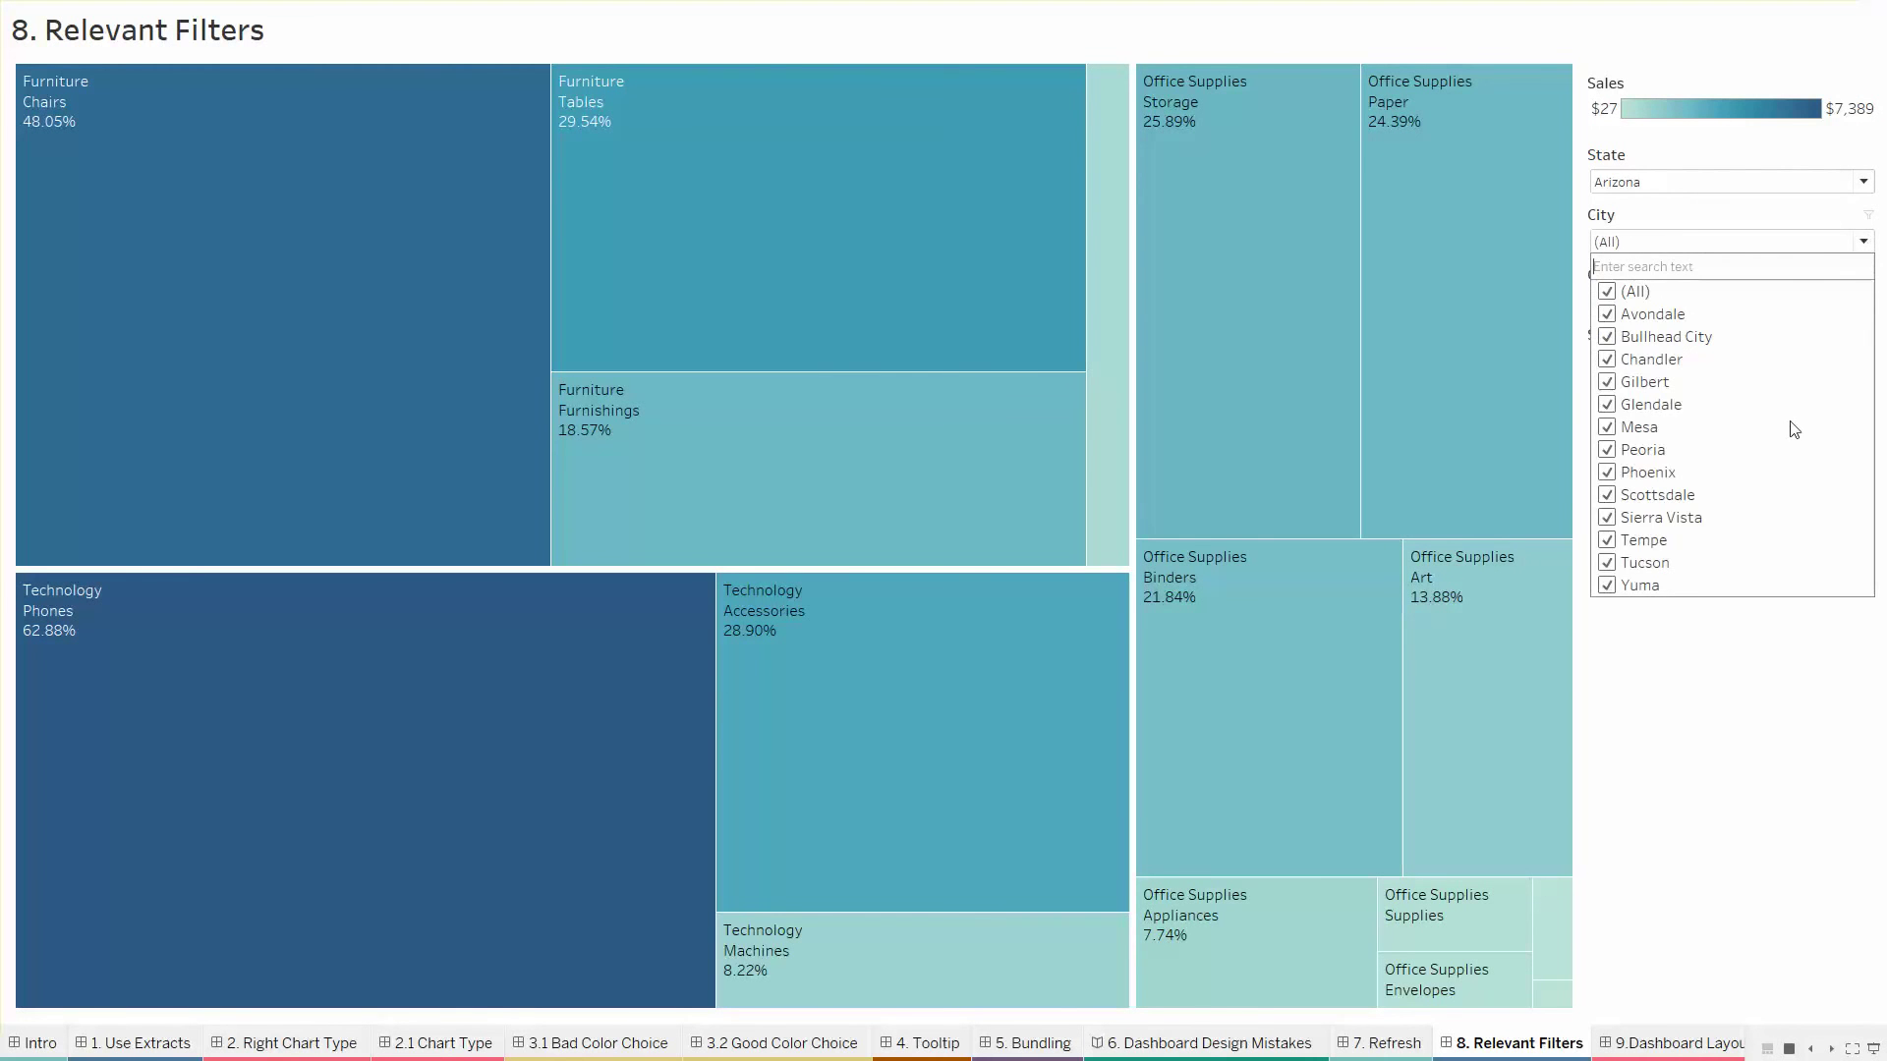
click(1732, 669)
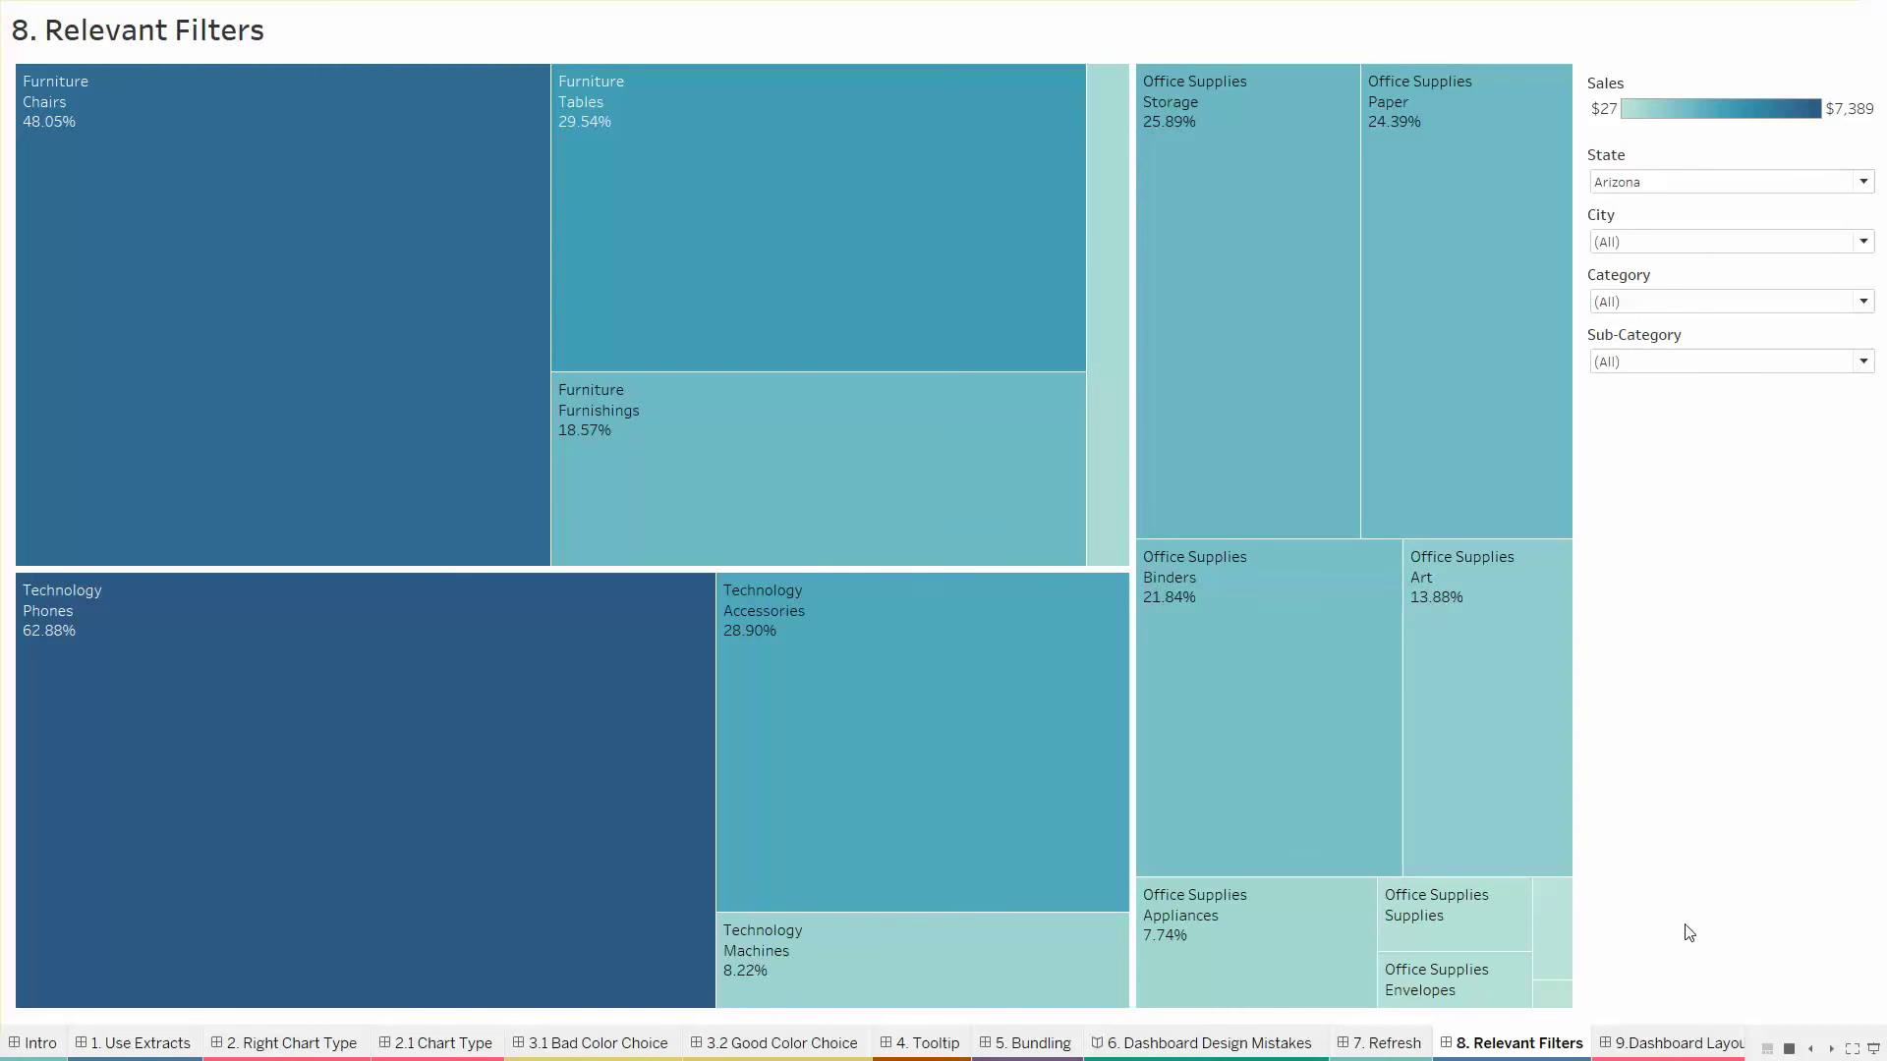
click(1674, 1044)
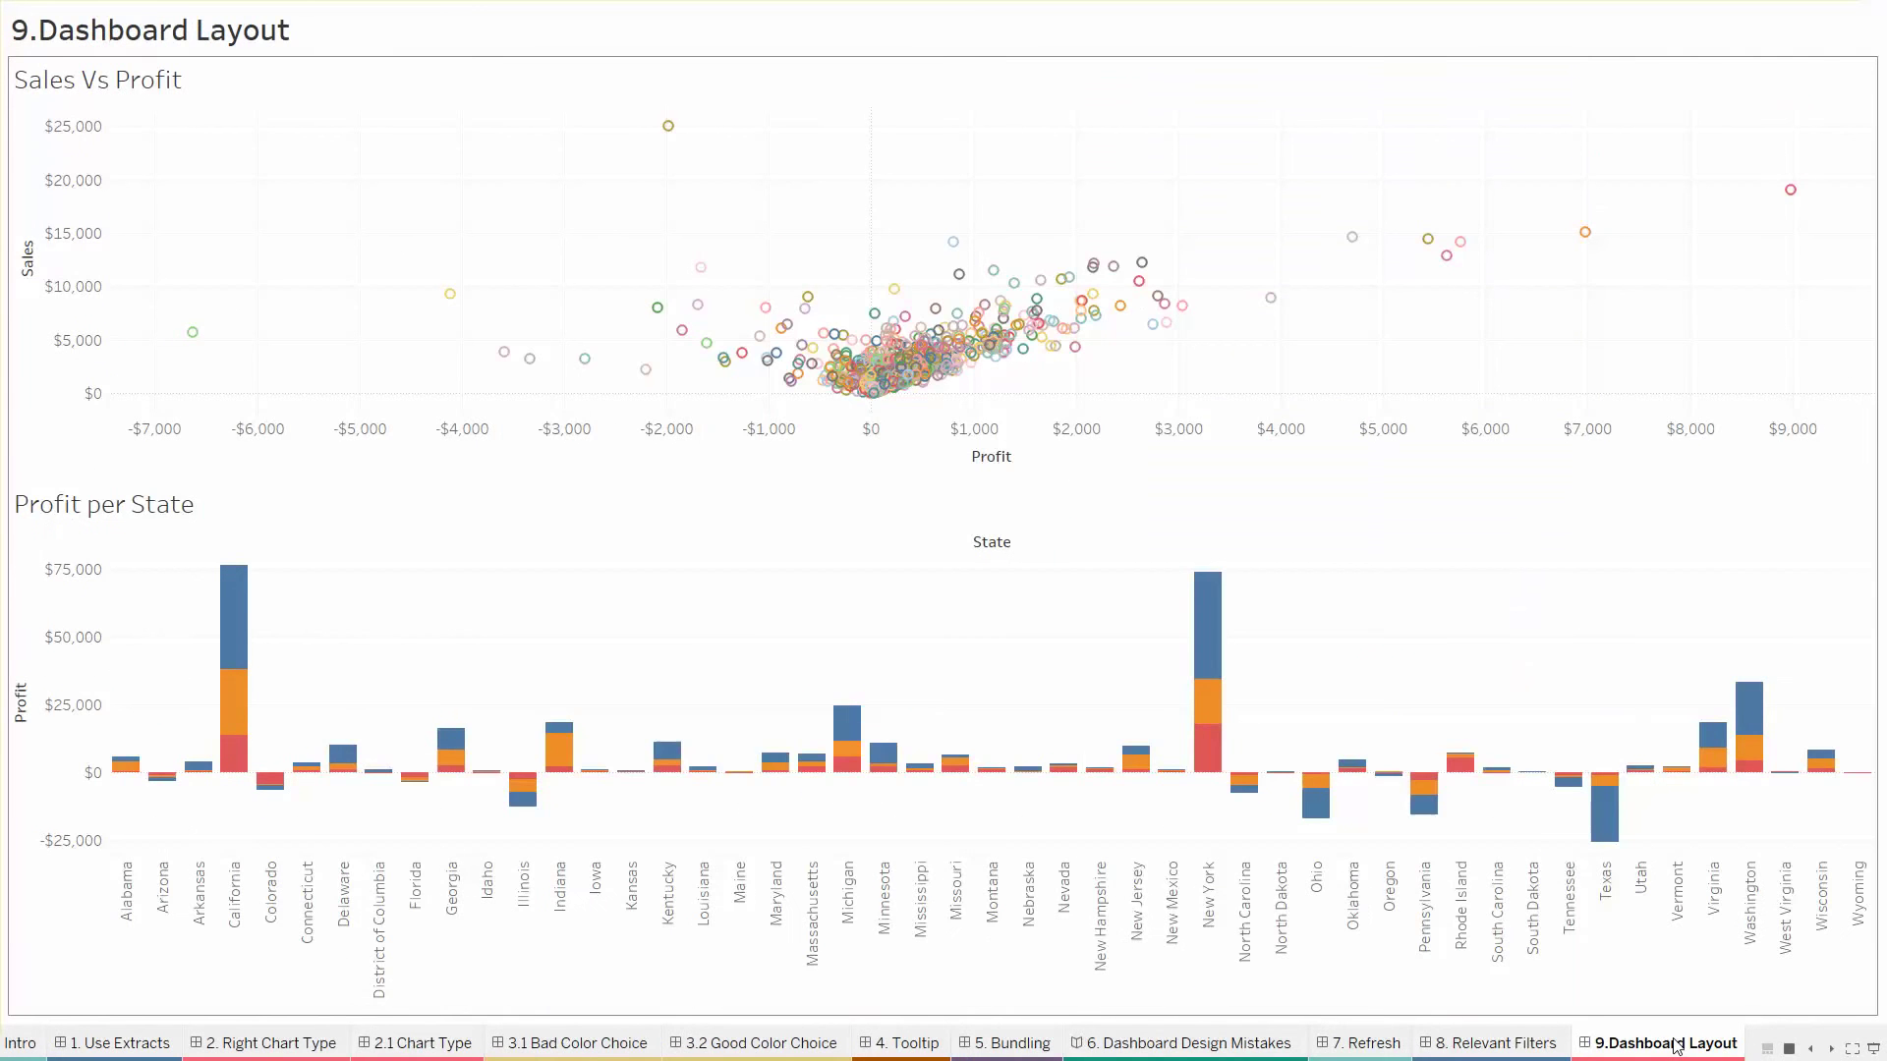
Exit presentation mode and turn on Device Preview for the 9.Dashboard Layout dashboard
key(Escape)
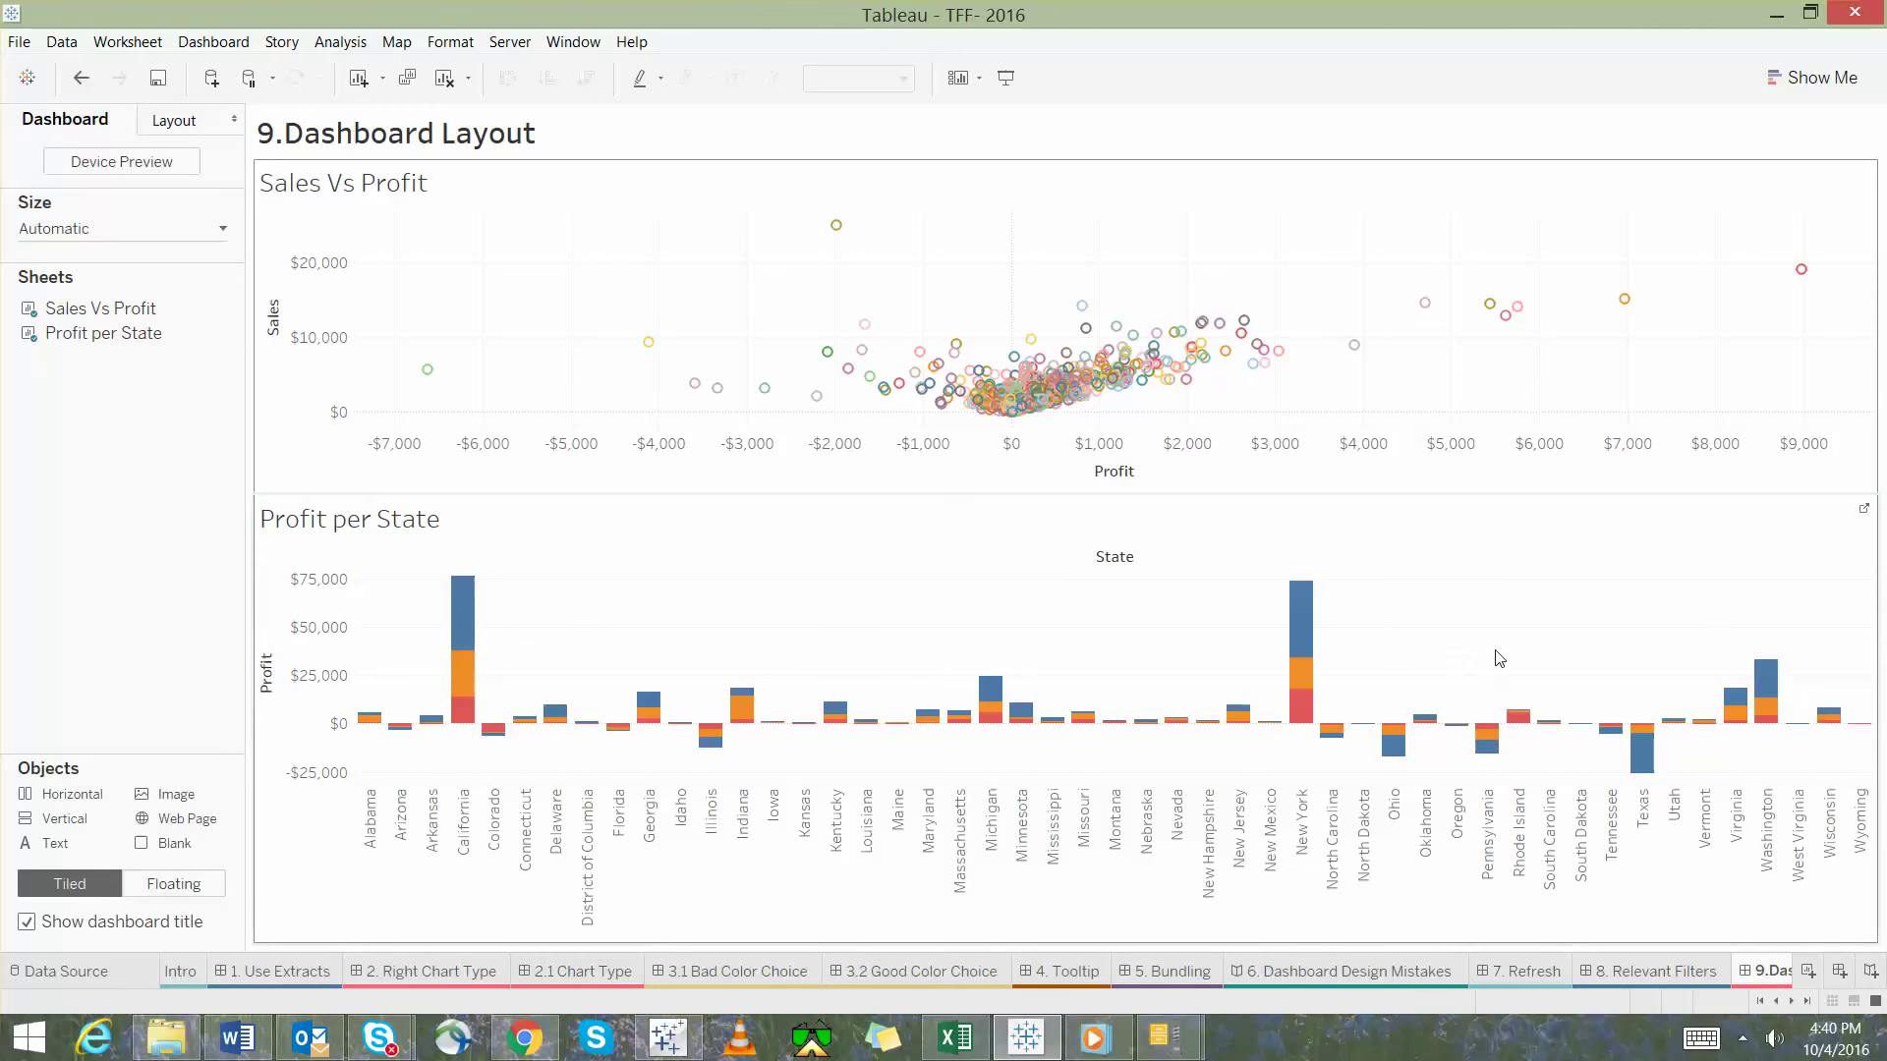
click(166, 173)
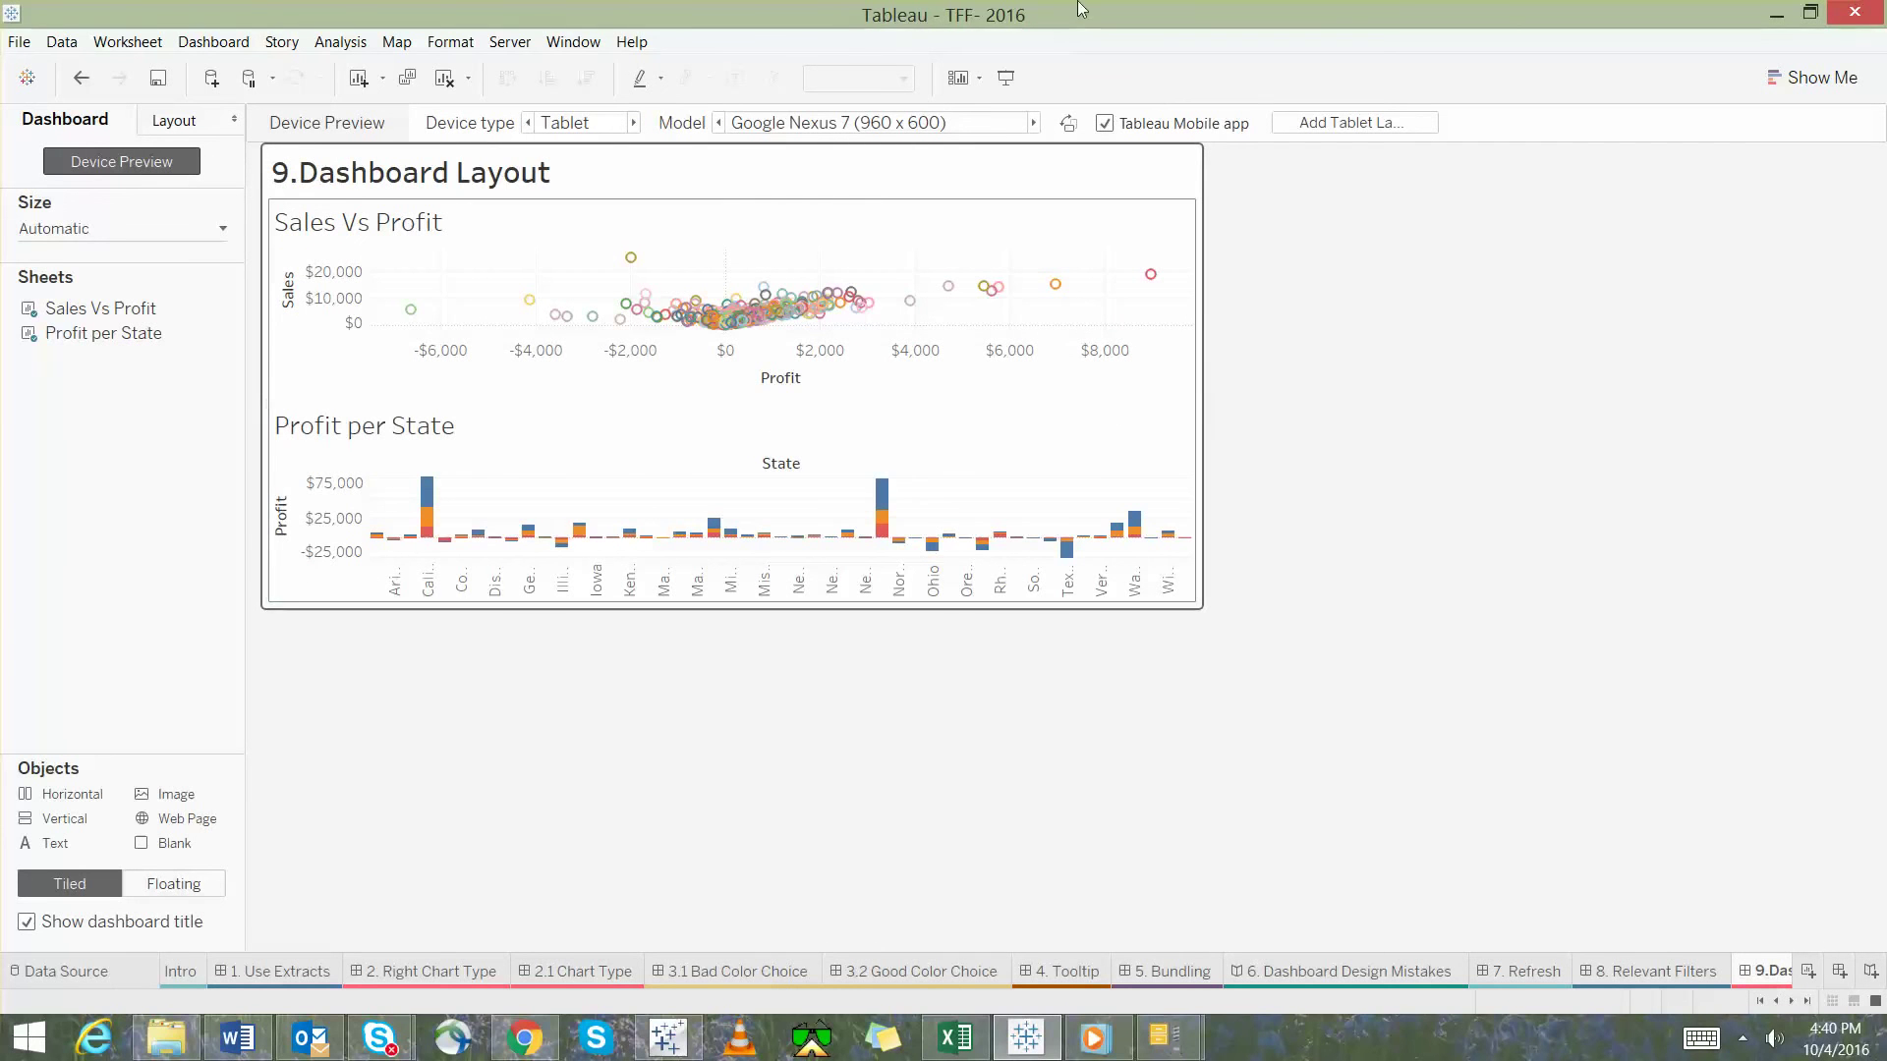
Preview on a Samsung Galaxy Tab 10 in portrait and add a Tablet layout
click(1035, 123)
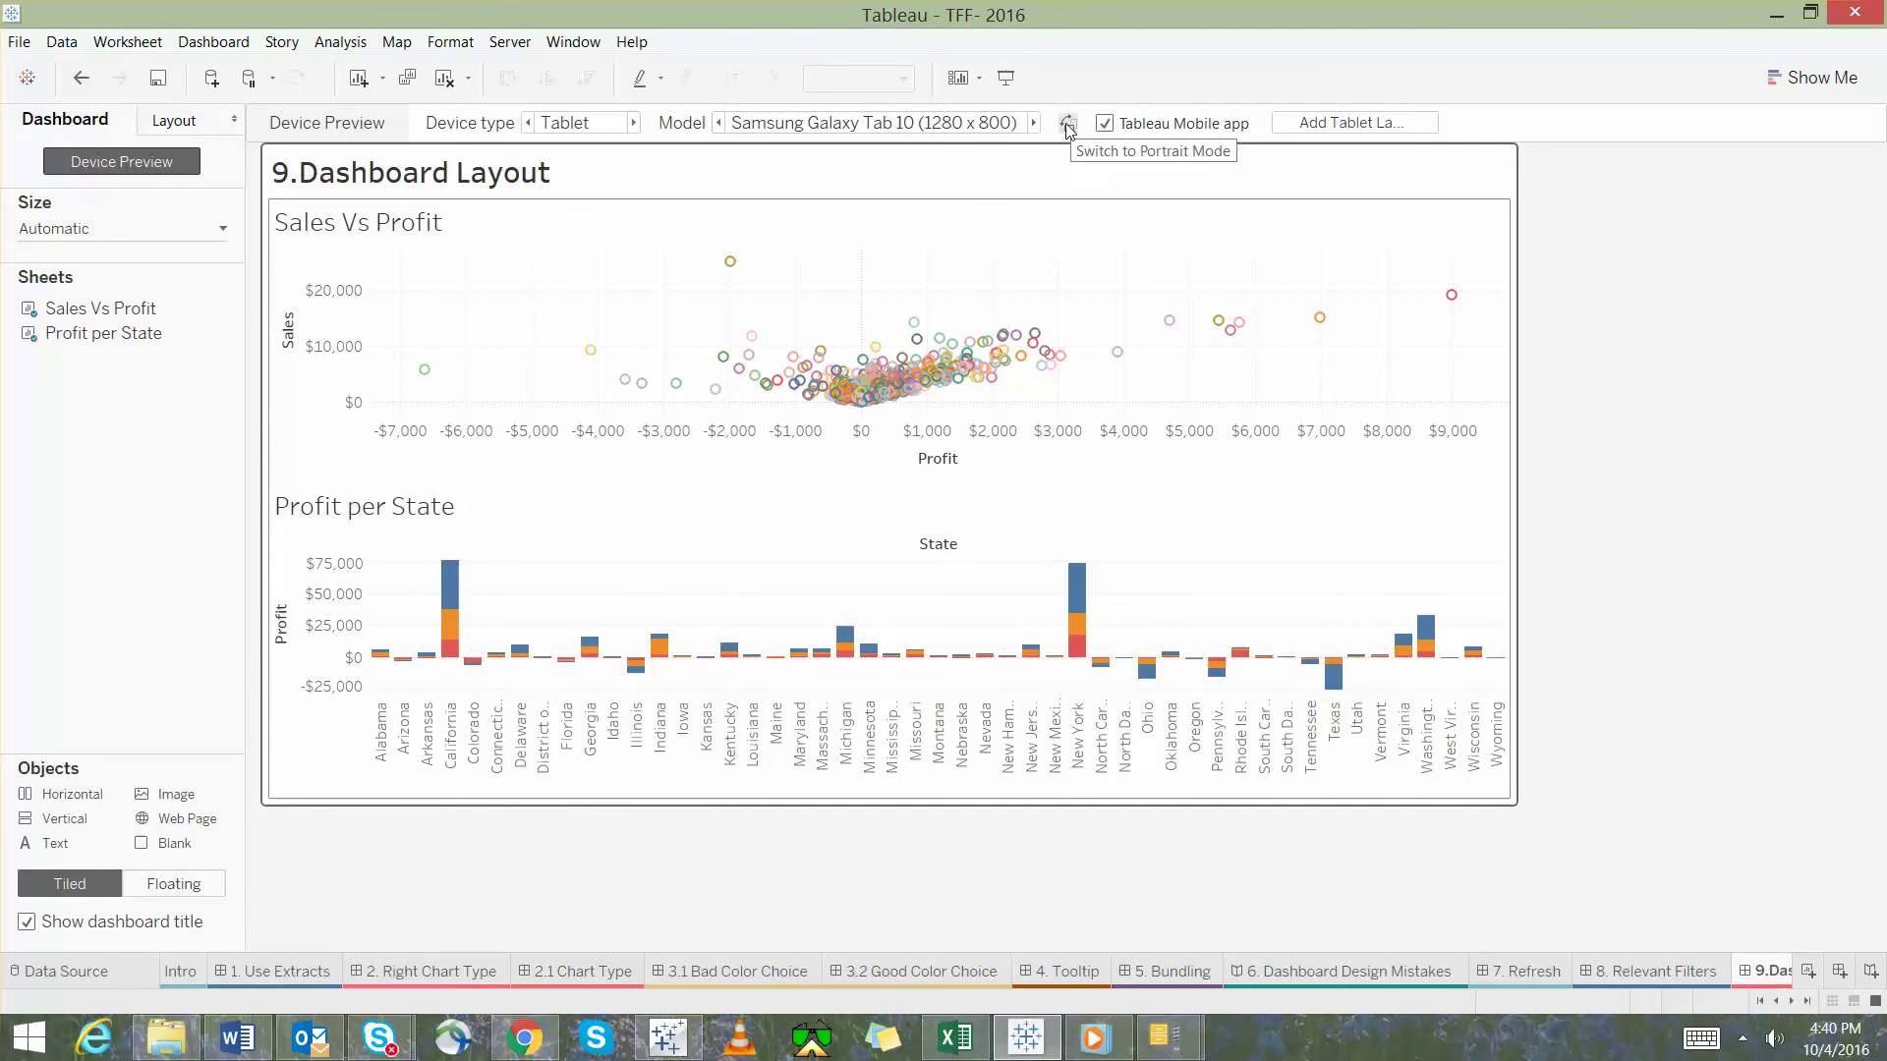
click(1069, 124)
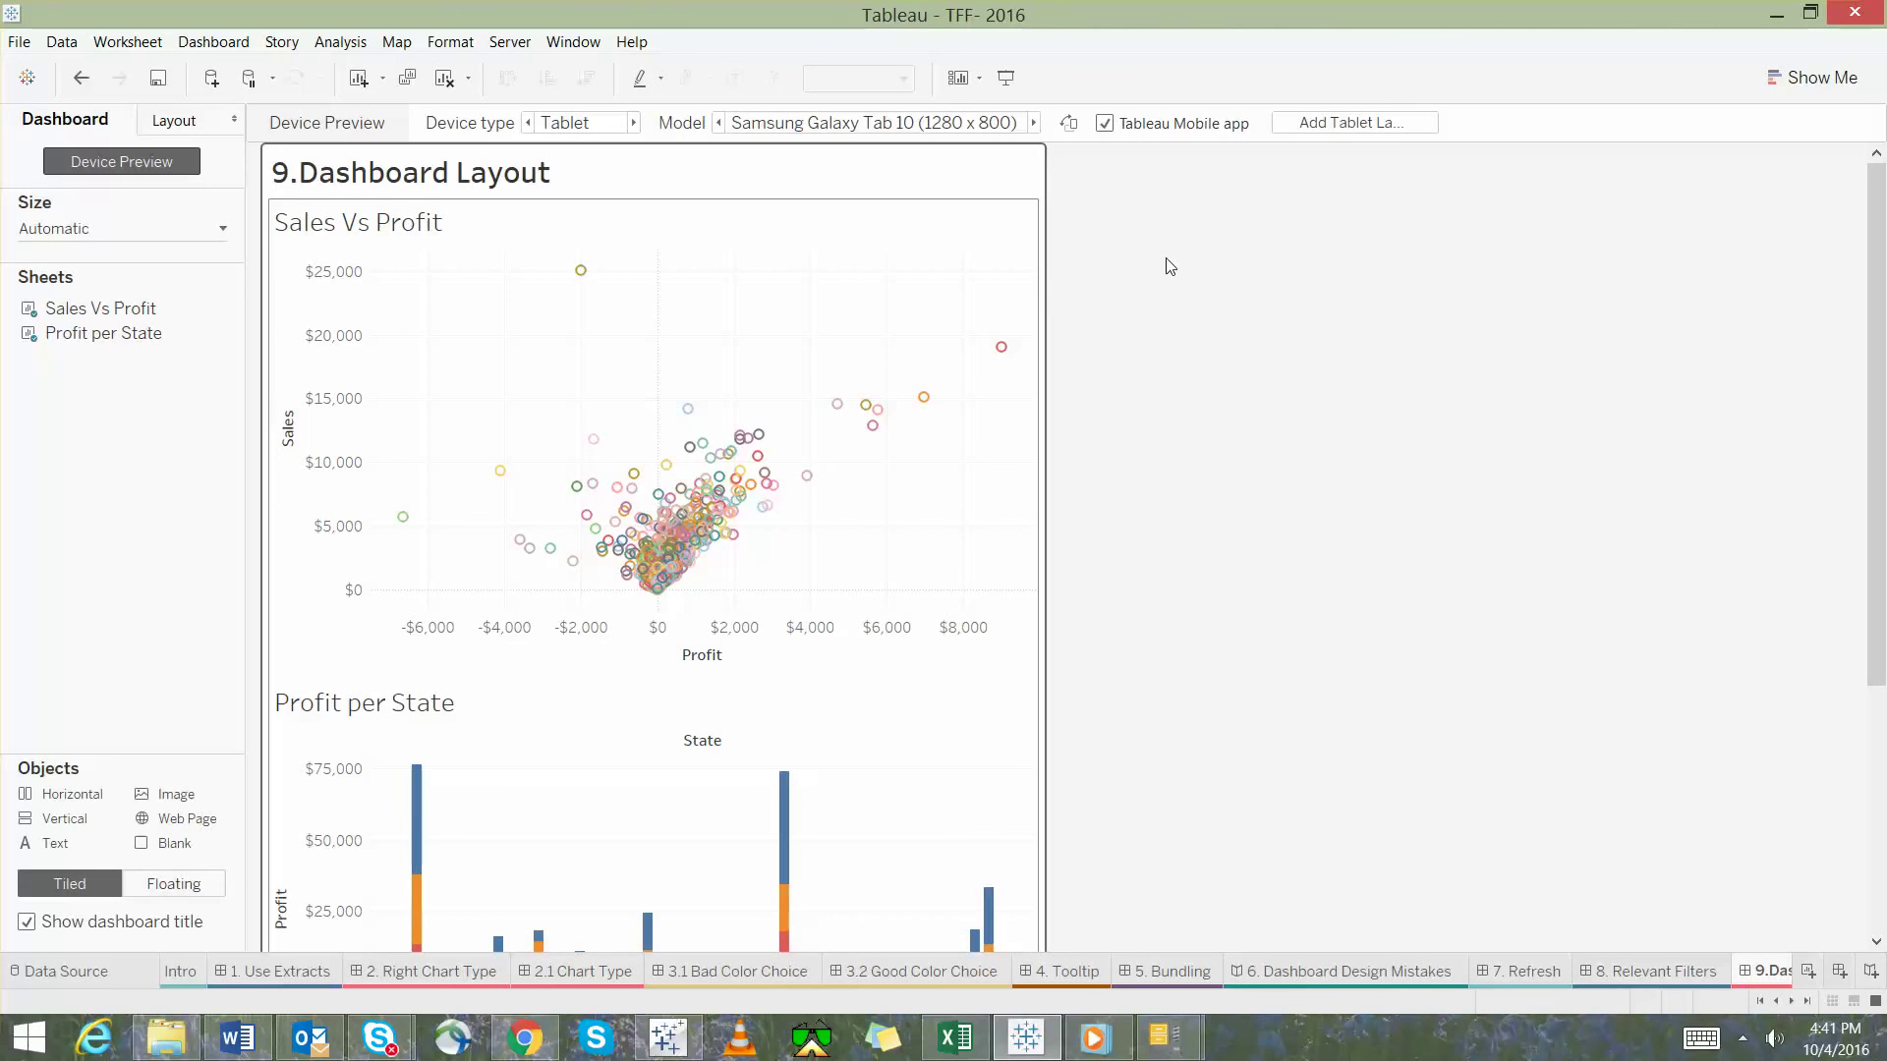
click(1334, 124)
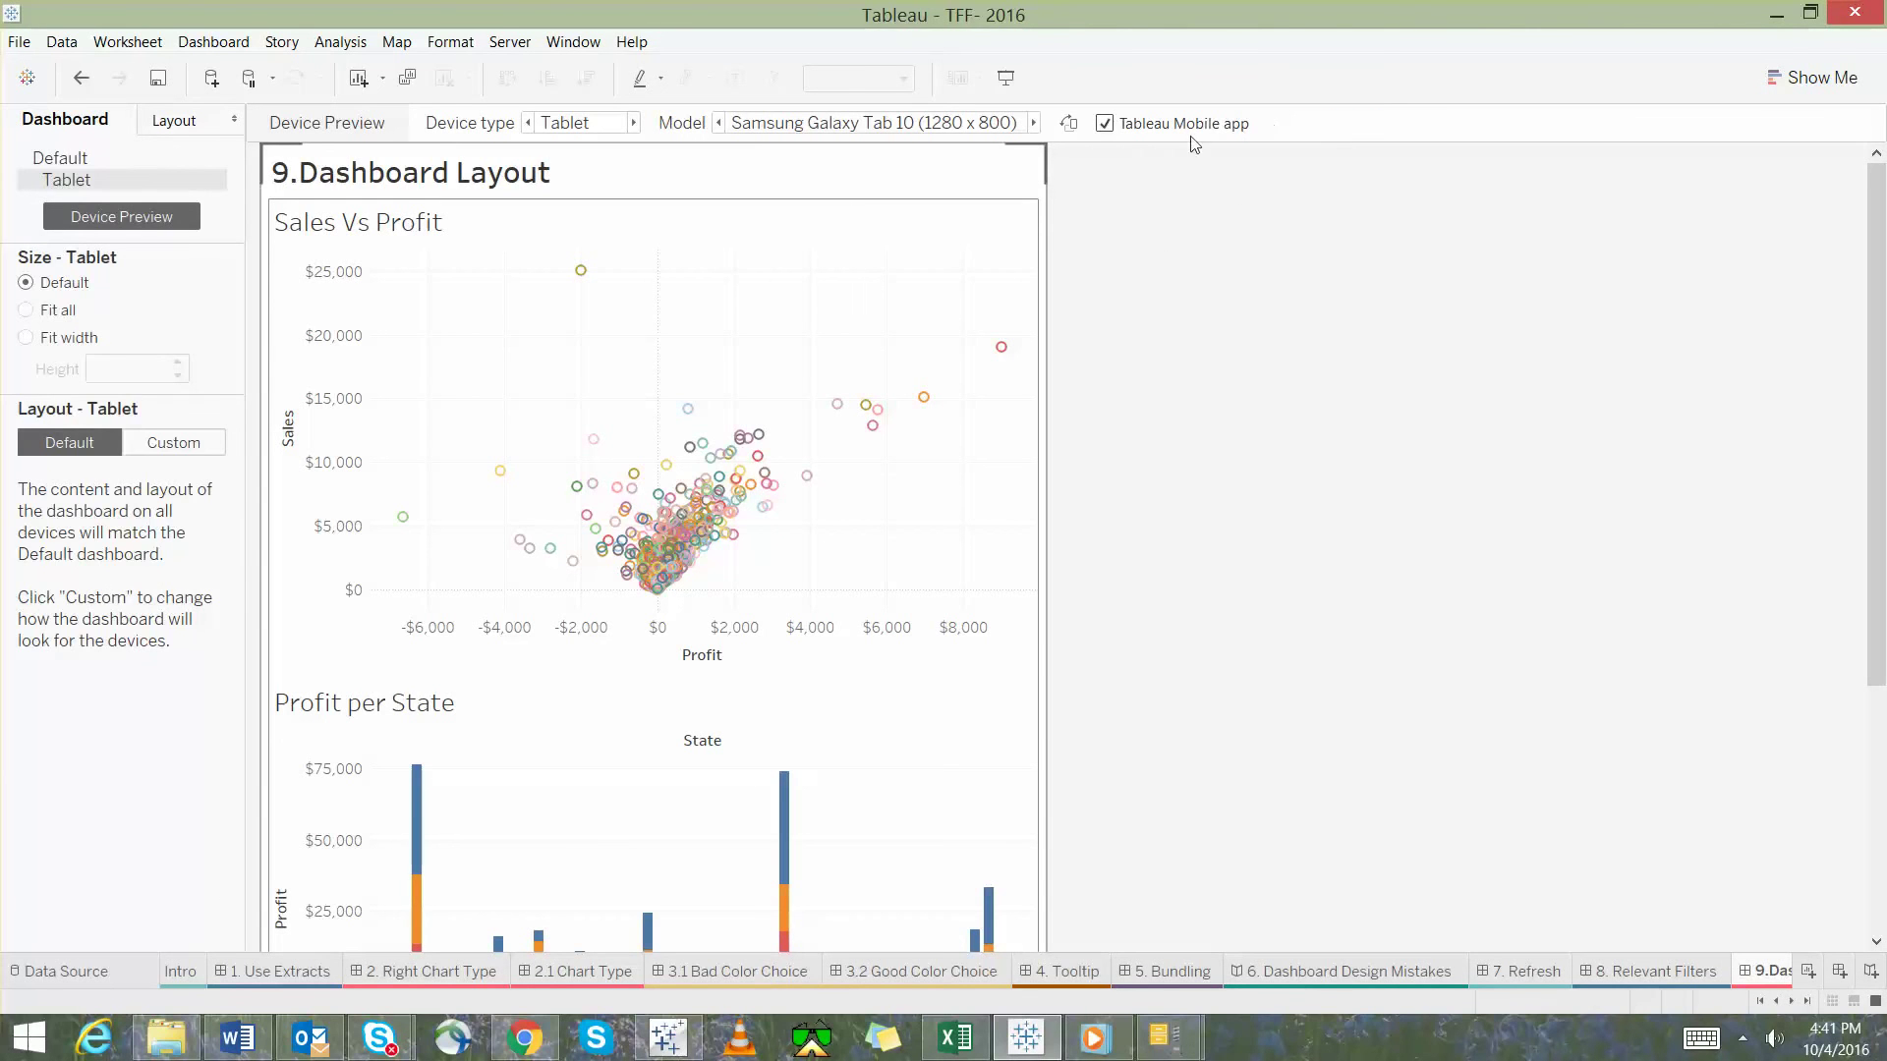
Switch the preview to Phone, choose iPhone 6 (375 x 667), and add a Phone layout
click(634, 123)
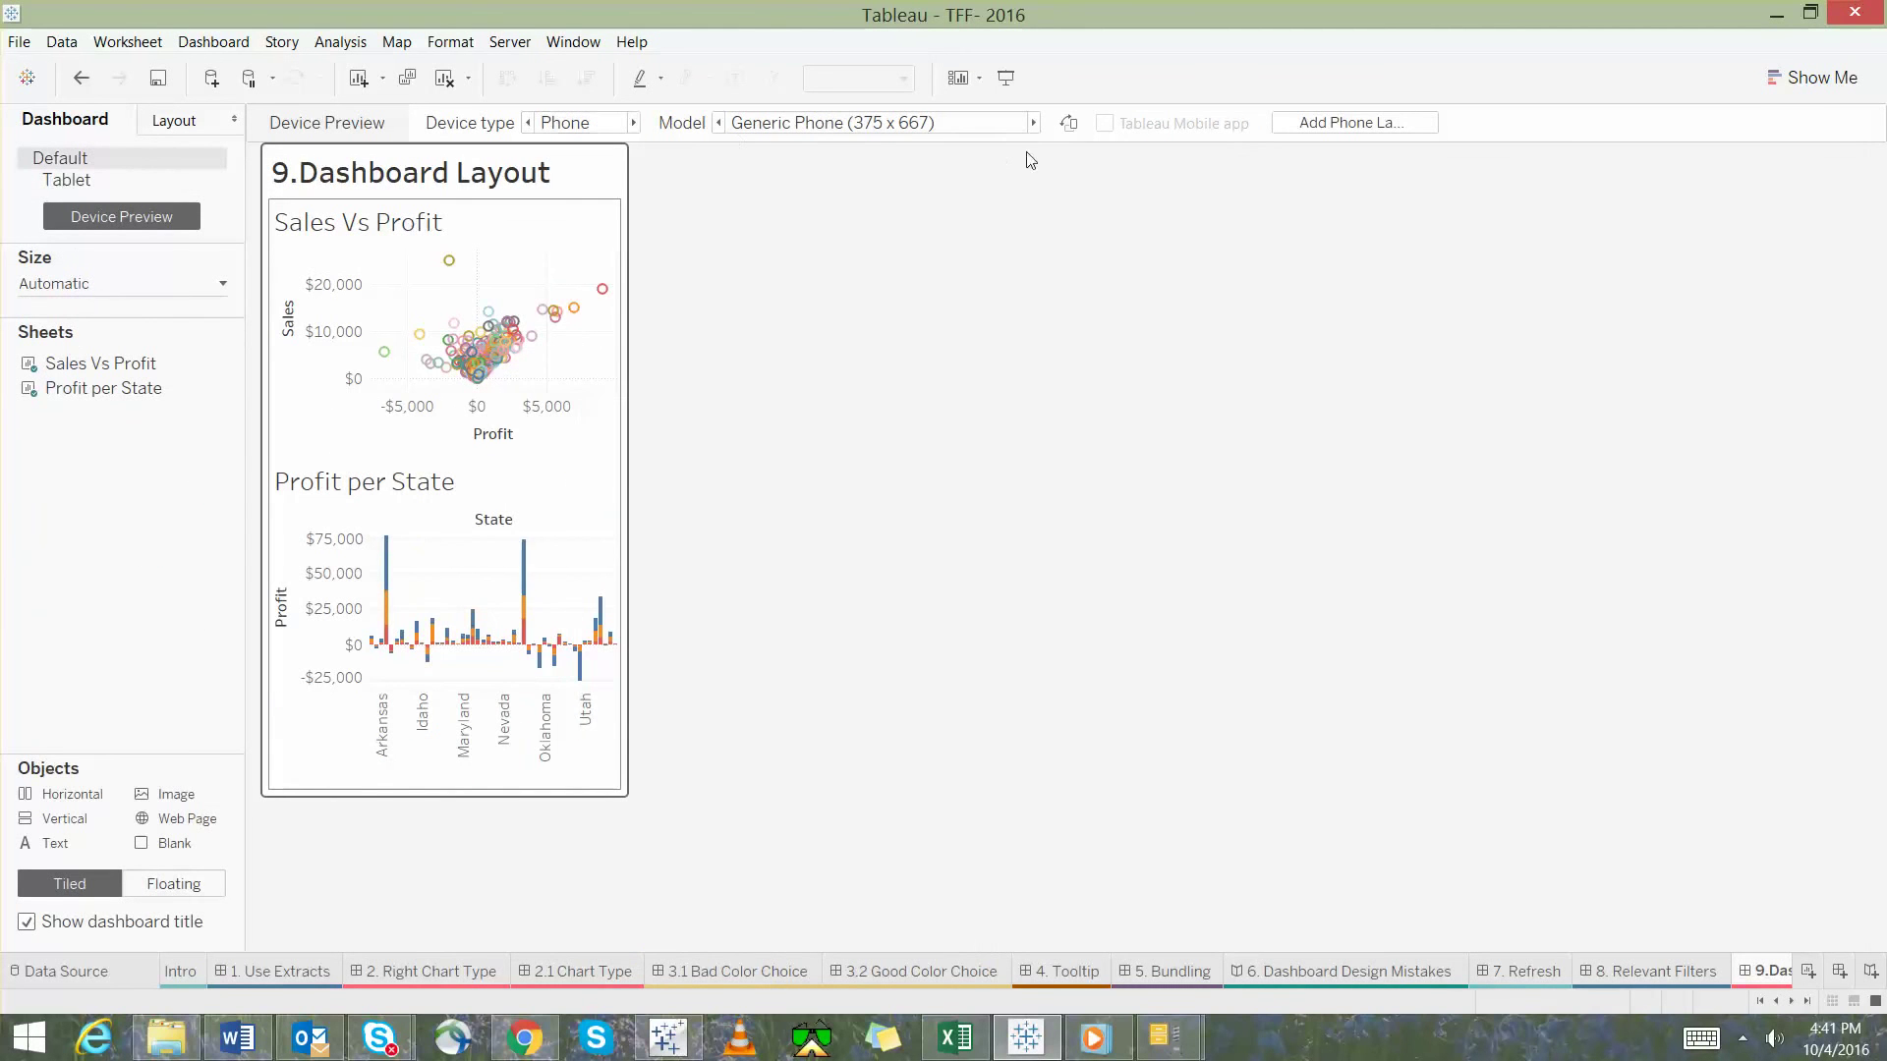
click(1012, 125)
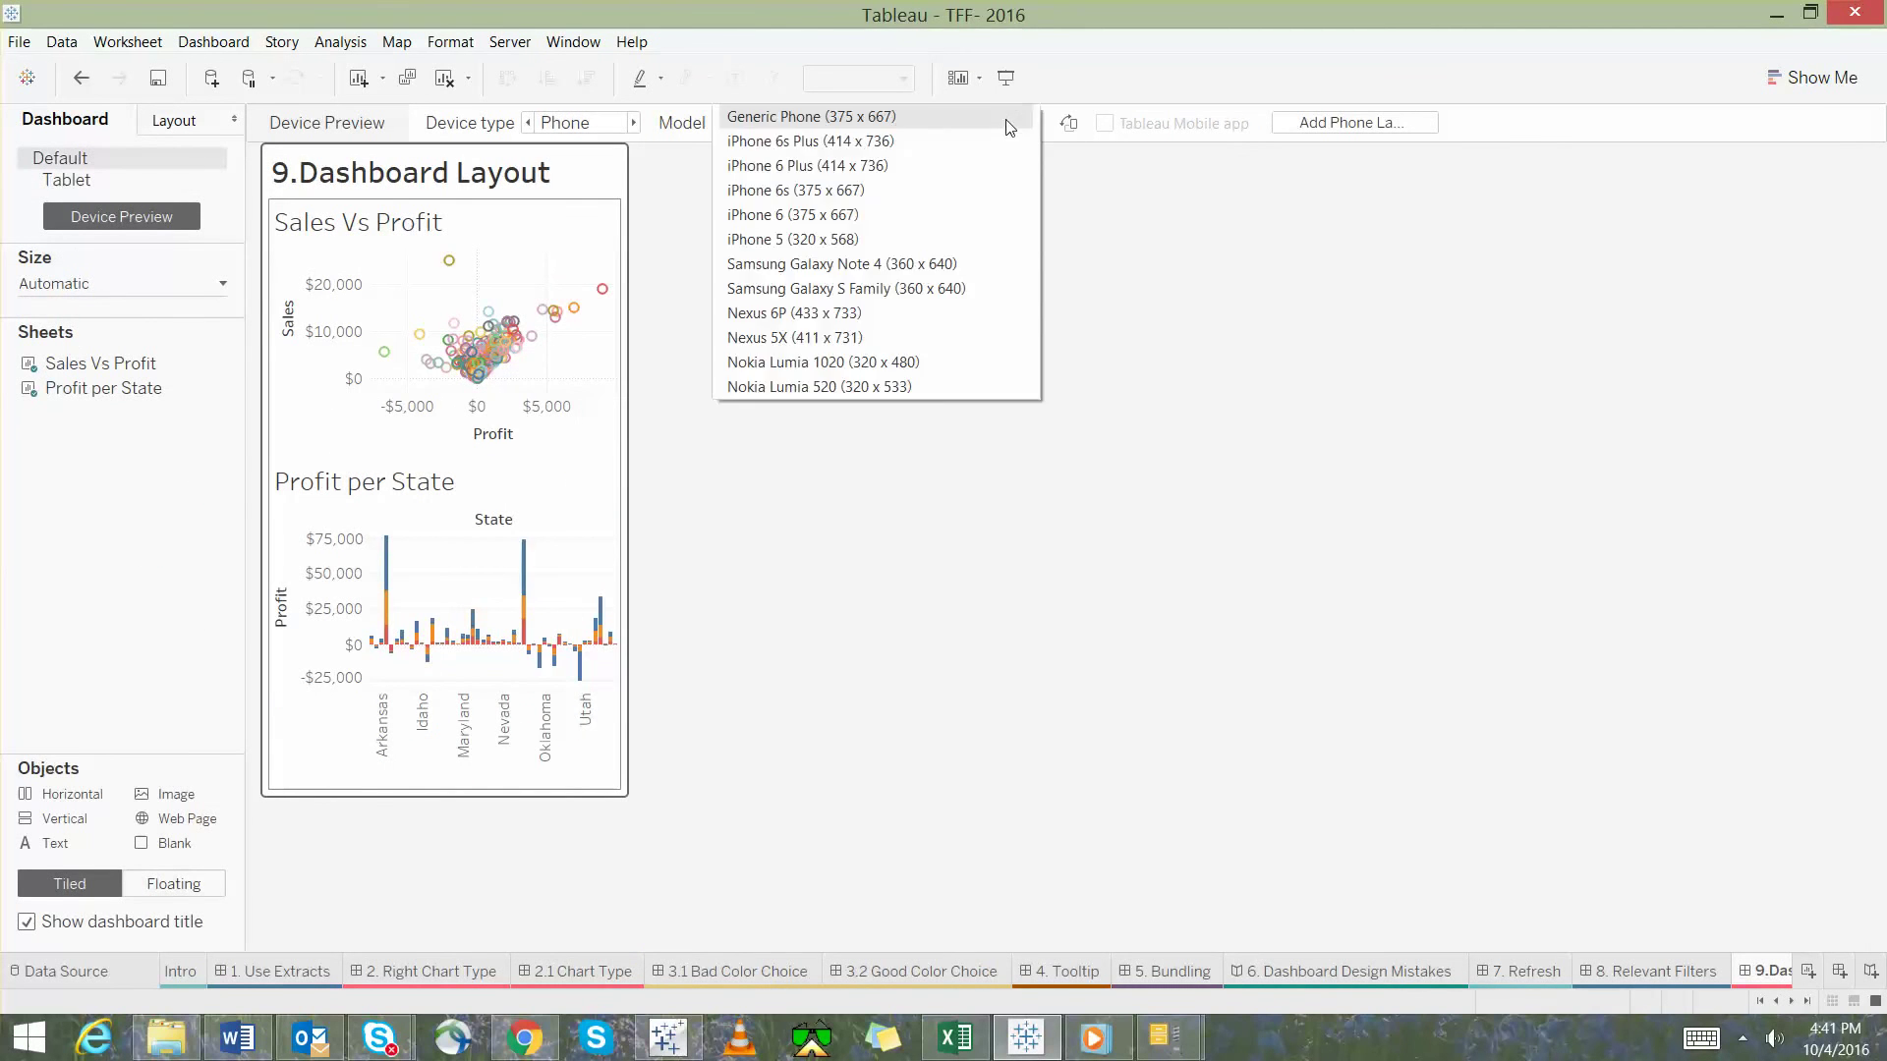
click(857, 224)
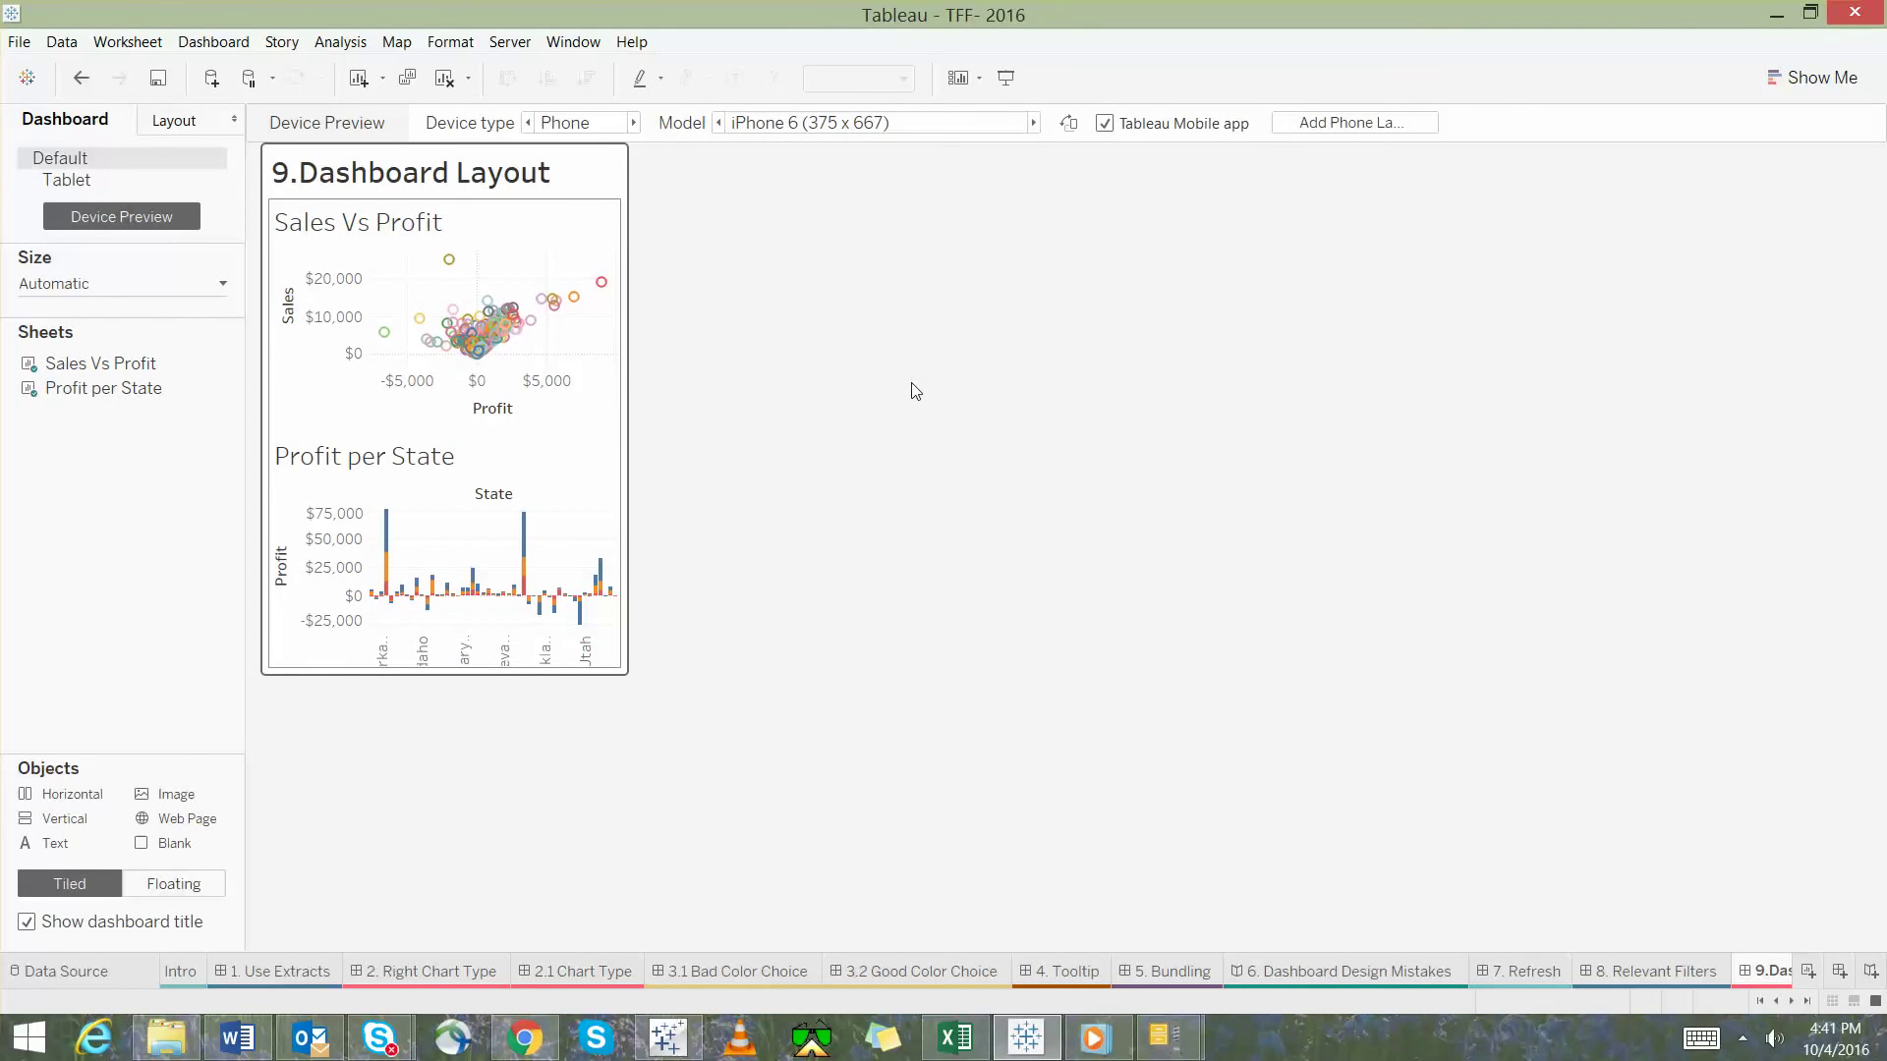
click(1386, 125)
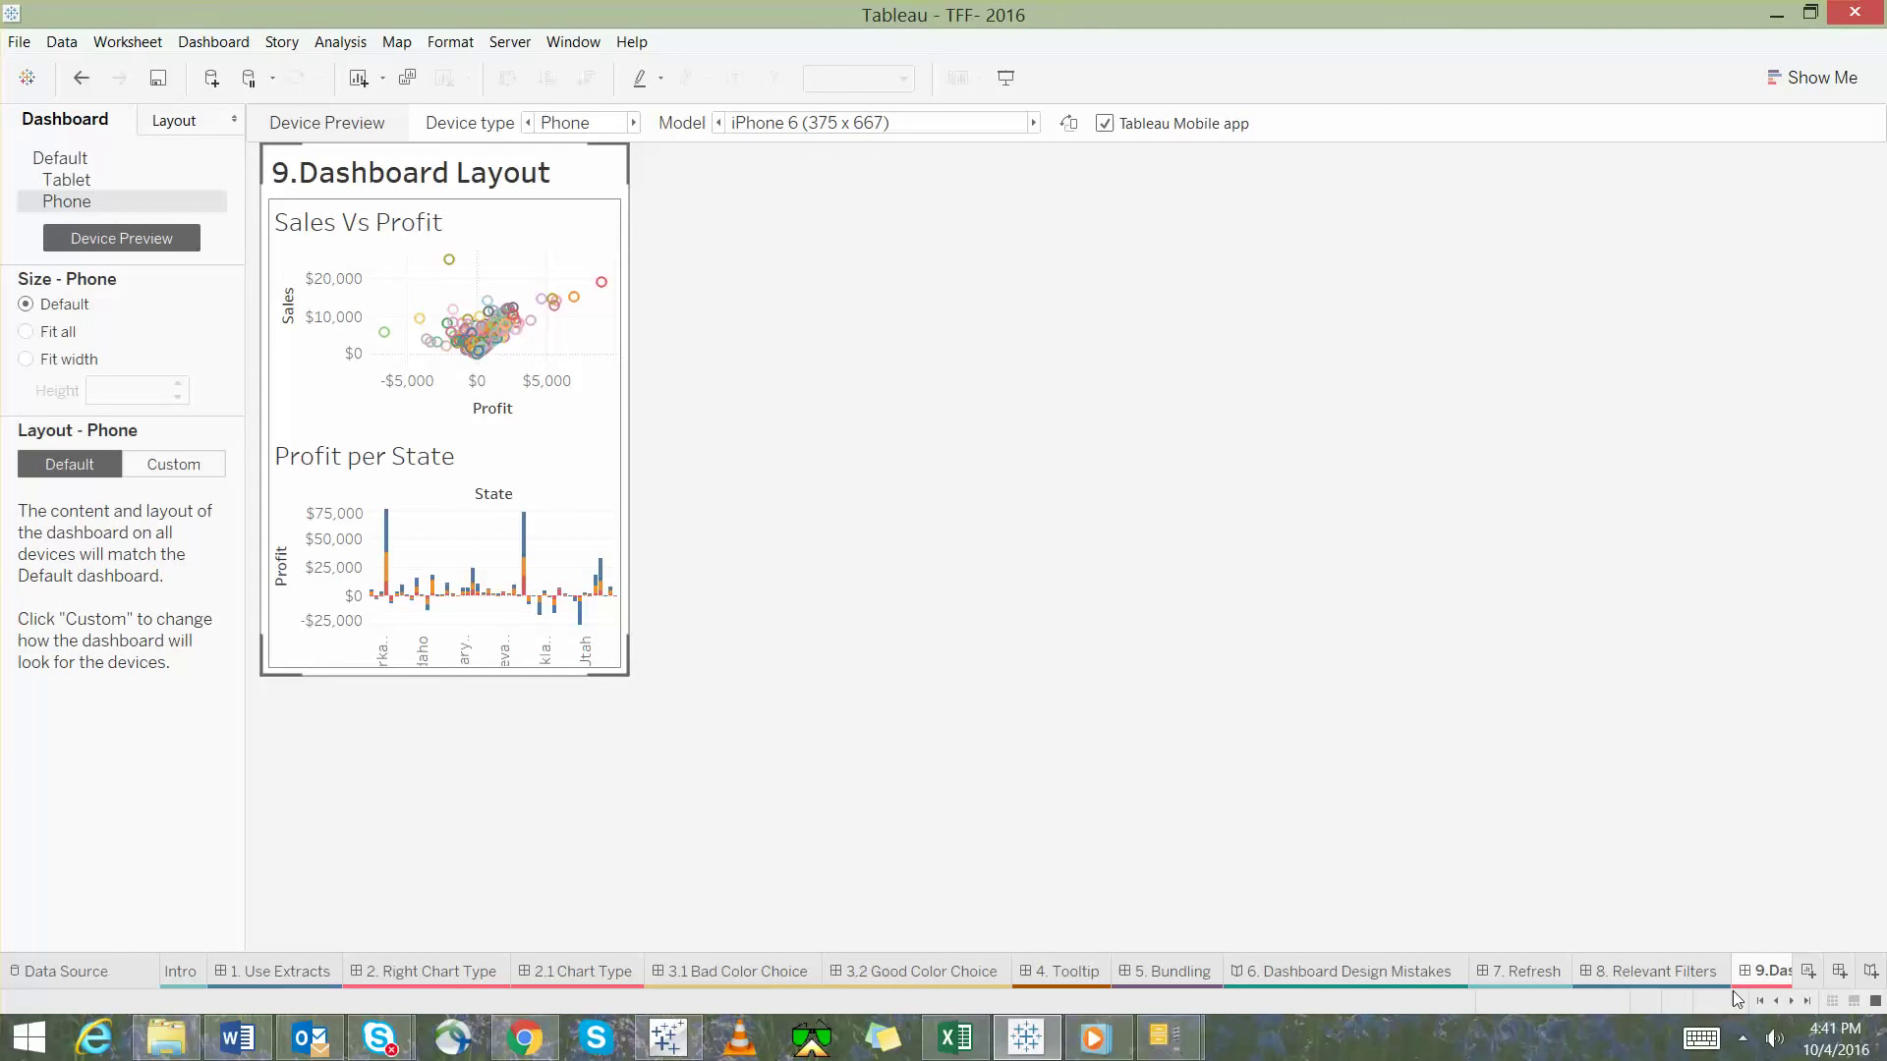
Scroll the sheet tabs right and open the Thank you dashboard with its sticky-note image
click(1796, 1001)
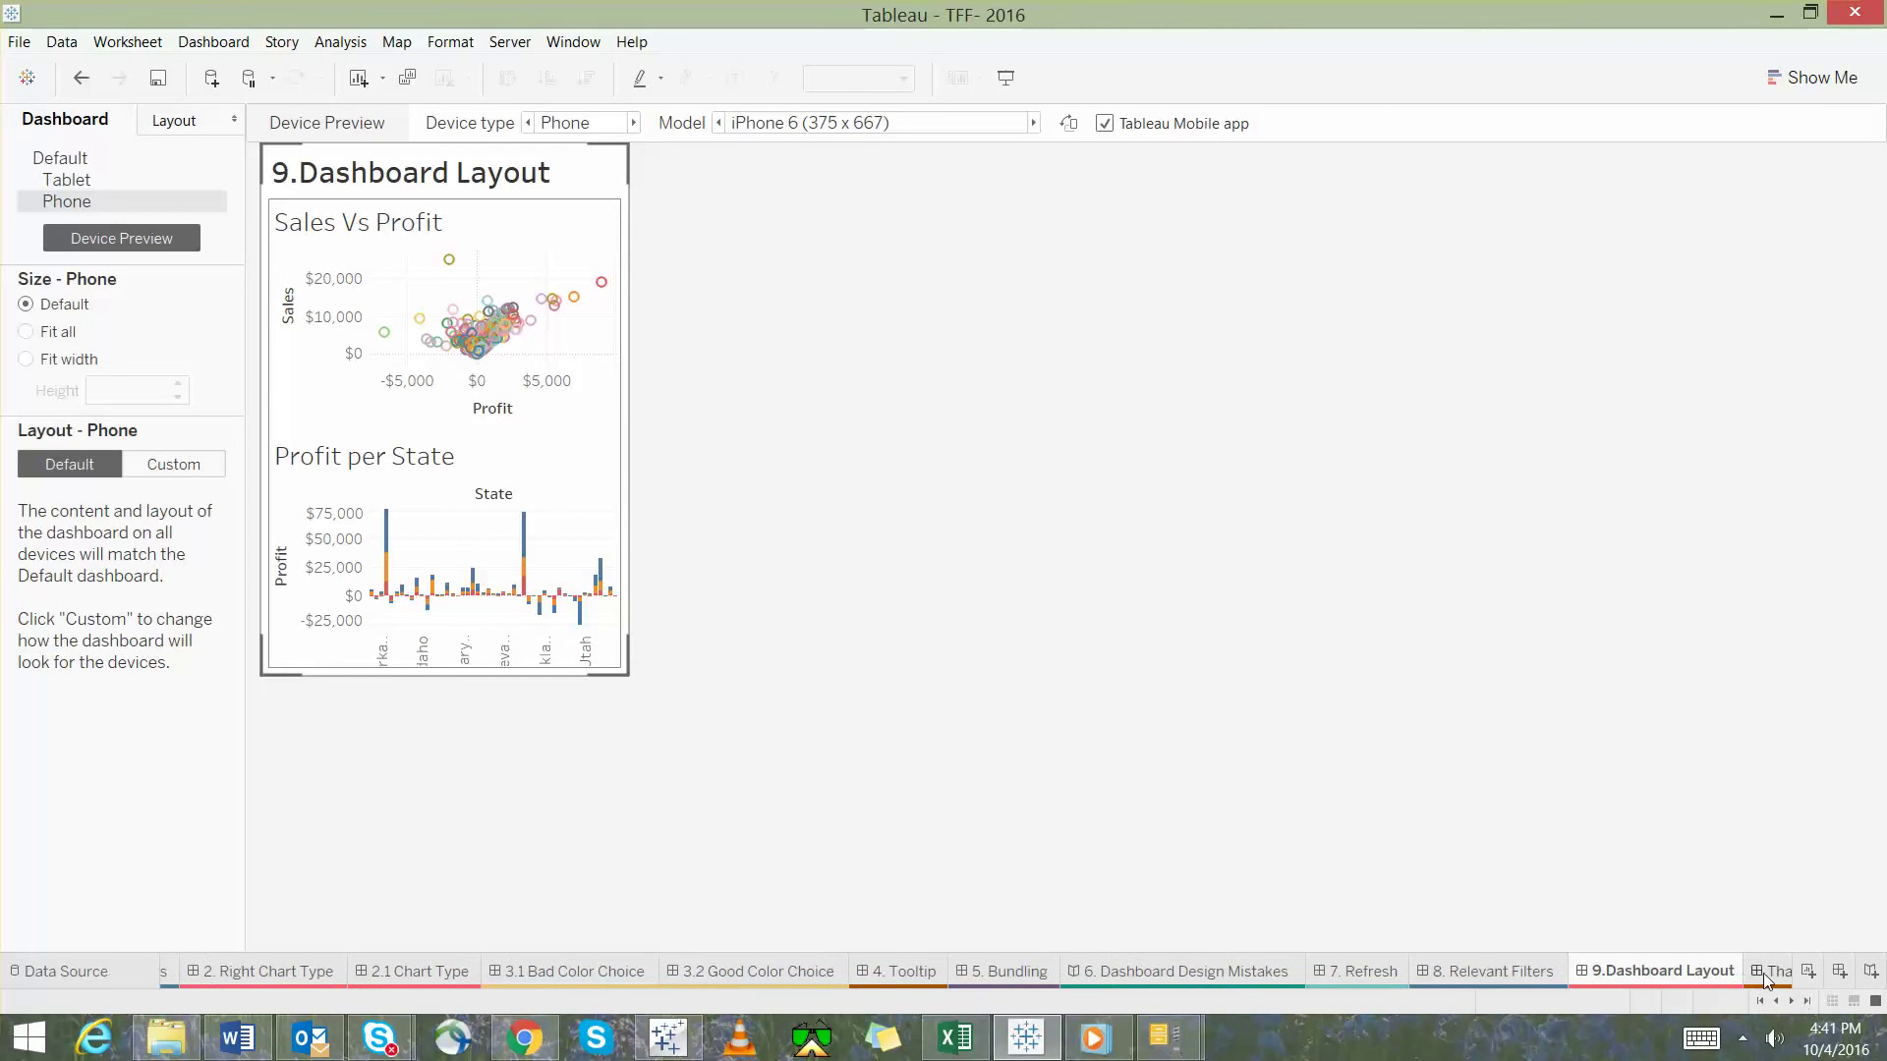
click(1764, 973)
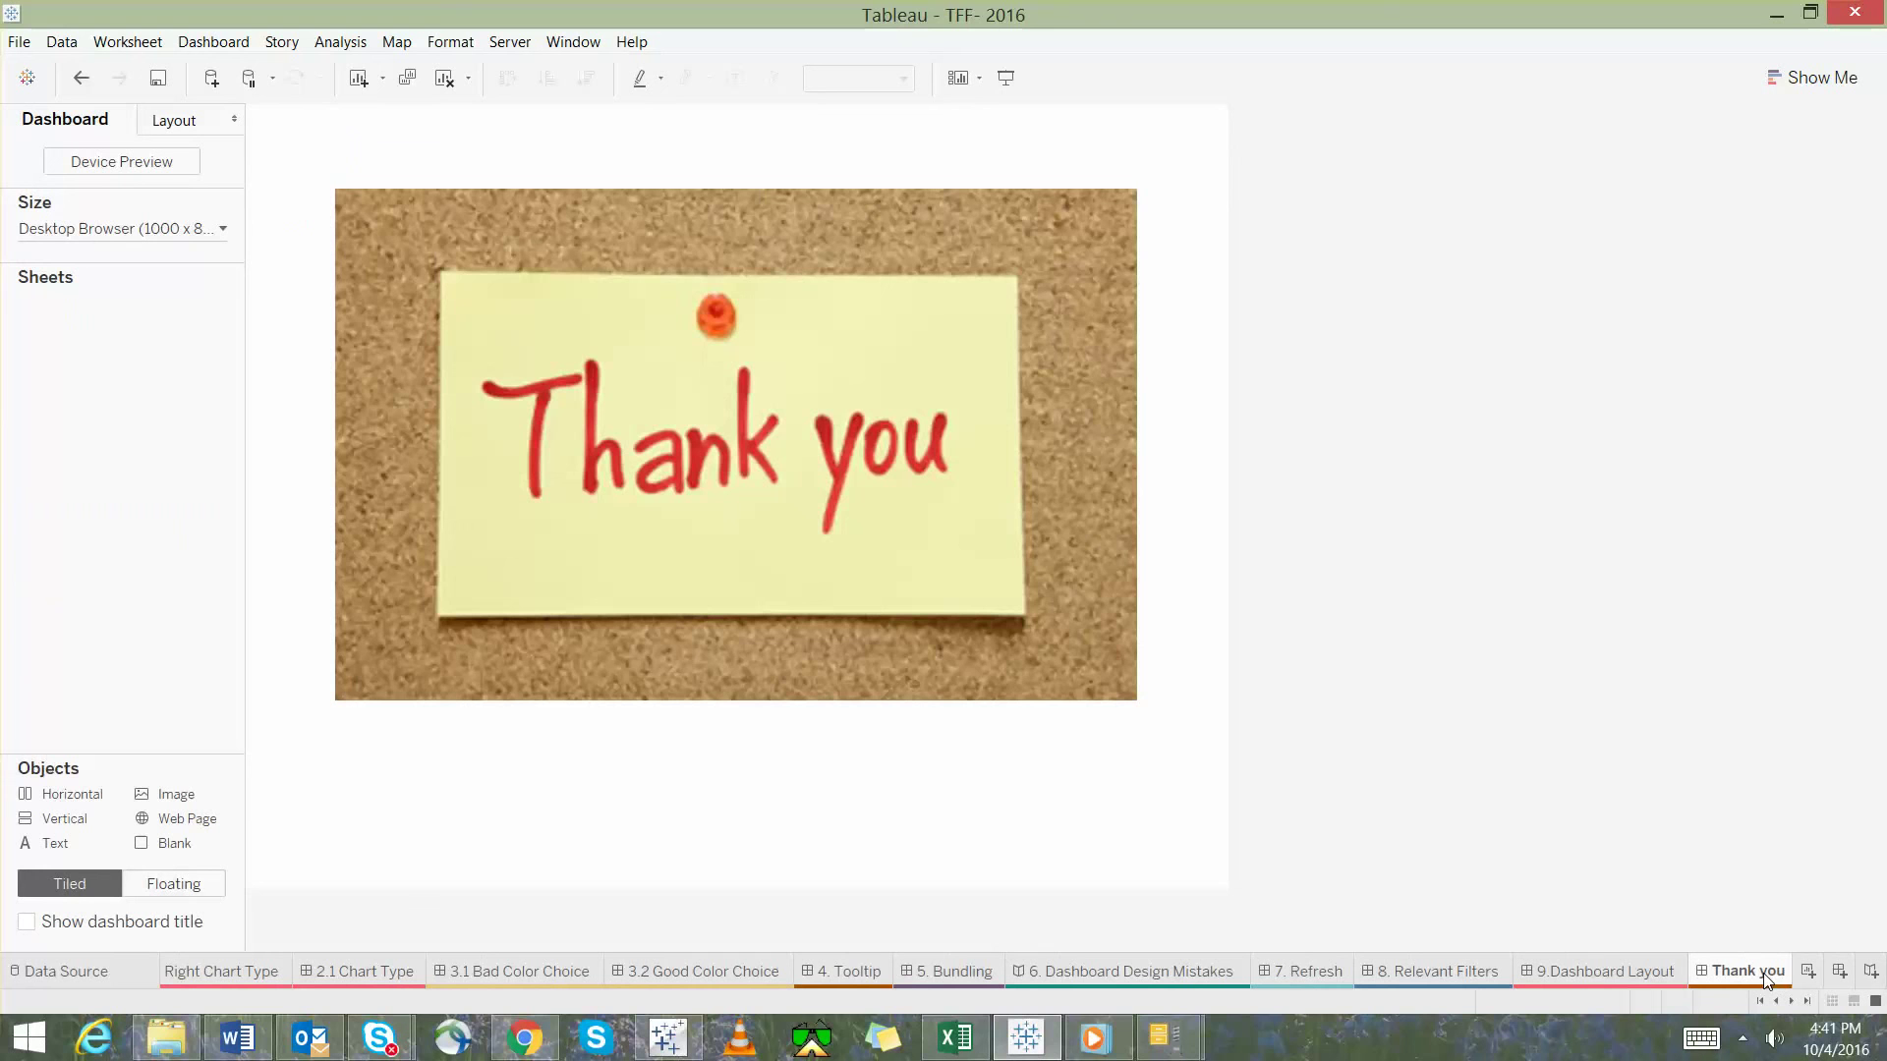